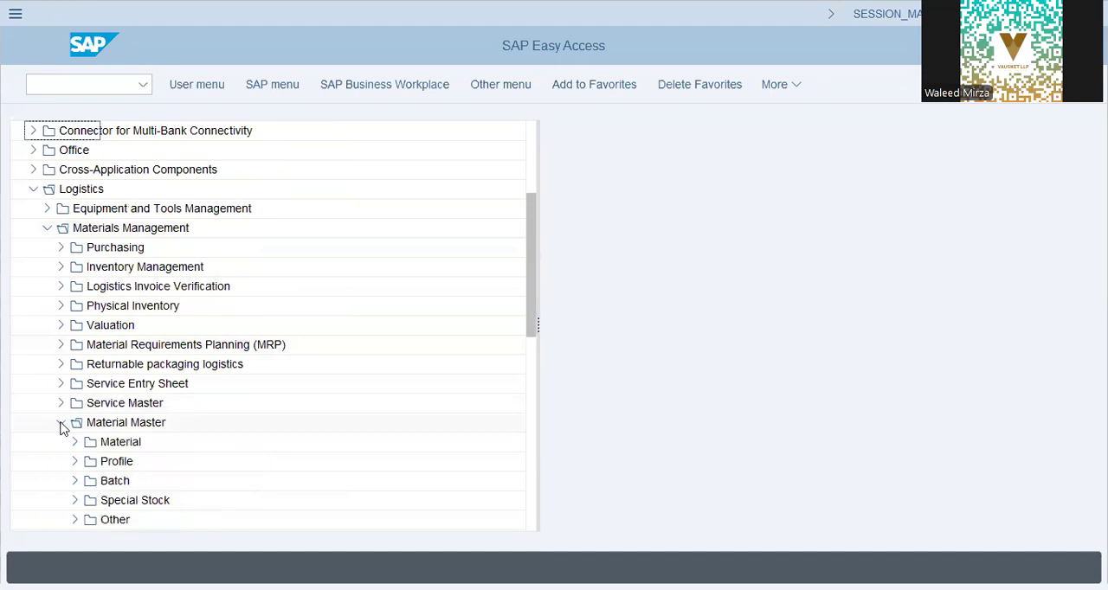
# - Collapse Material Master and expand the Info Record folder in the Purchasing master data under Materials Management
pyautogui.scroll(-1, 62, 429)
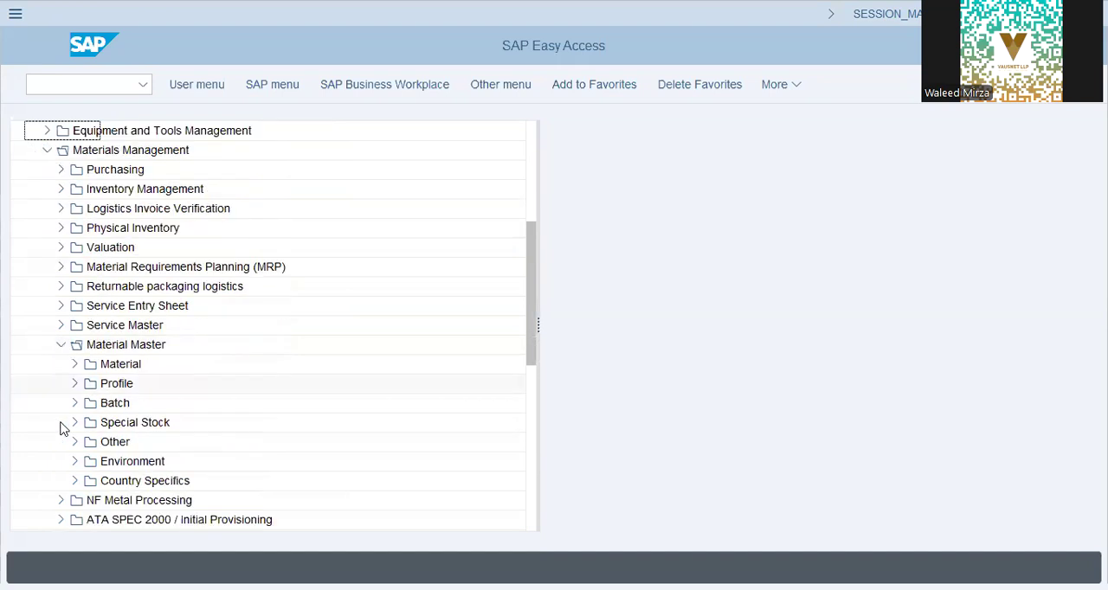
pyautogui.click(62, 344)
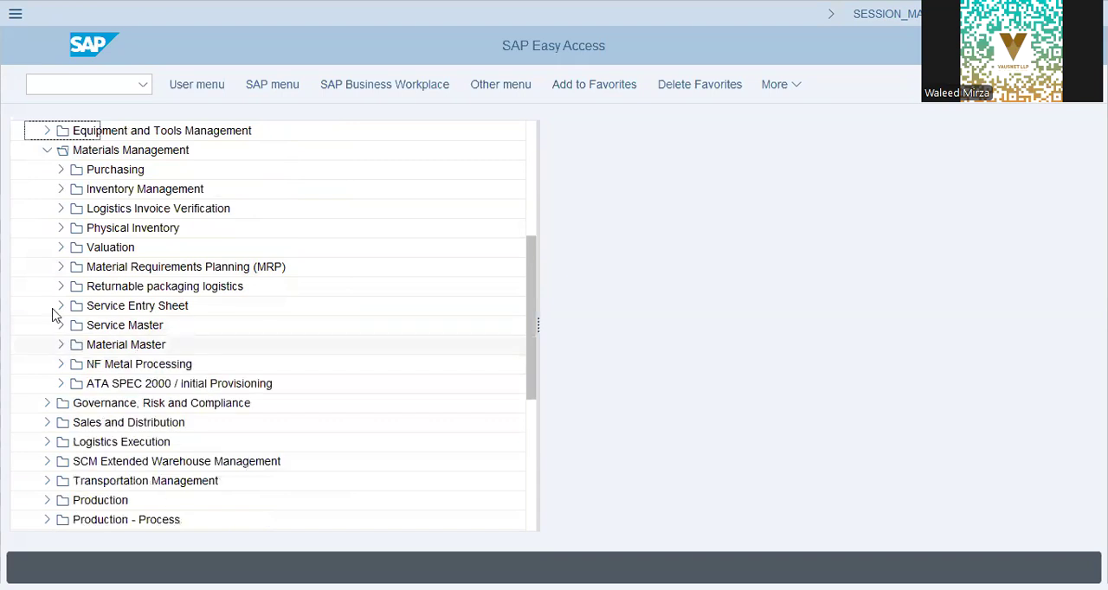
pyautogui.click(62, 170)
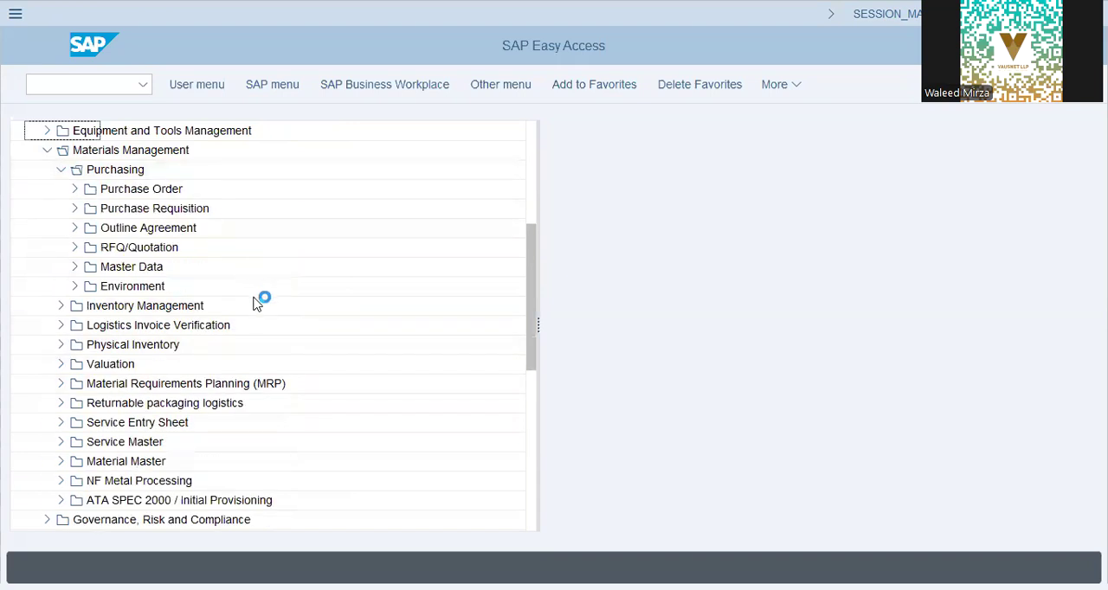
pyautogui.click(74, 266)
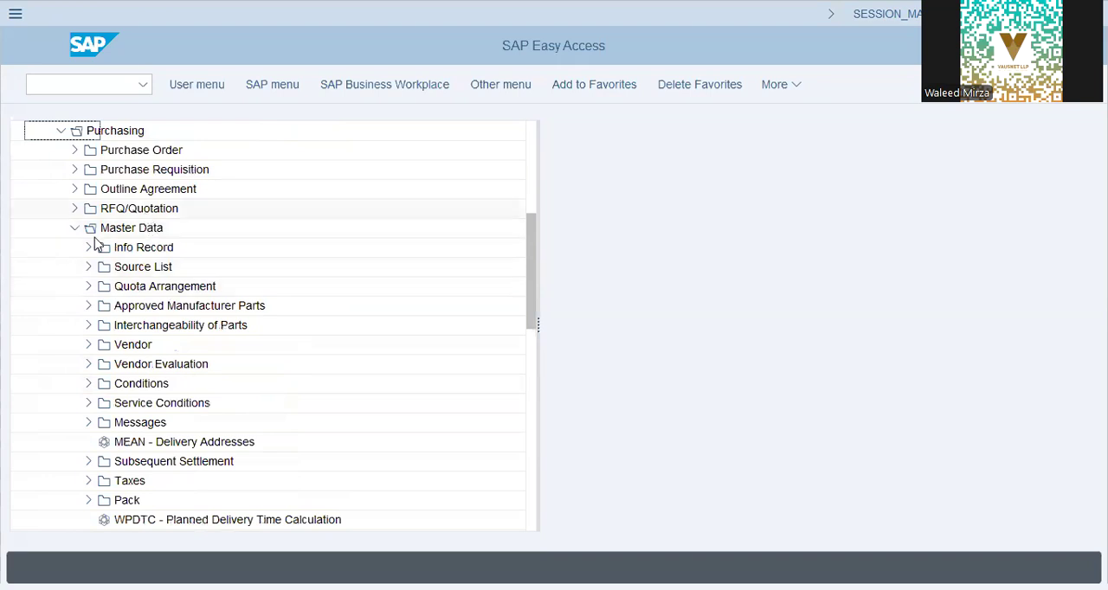
pyautogui.click(87, 248)
pyautogui.click(88, 249)
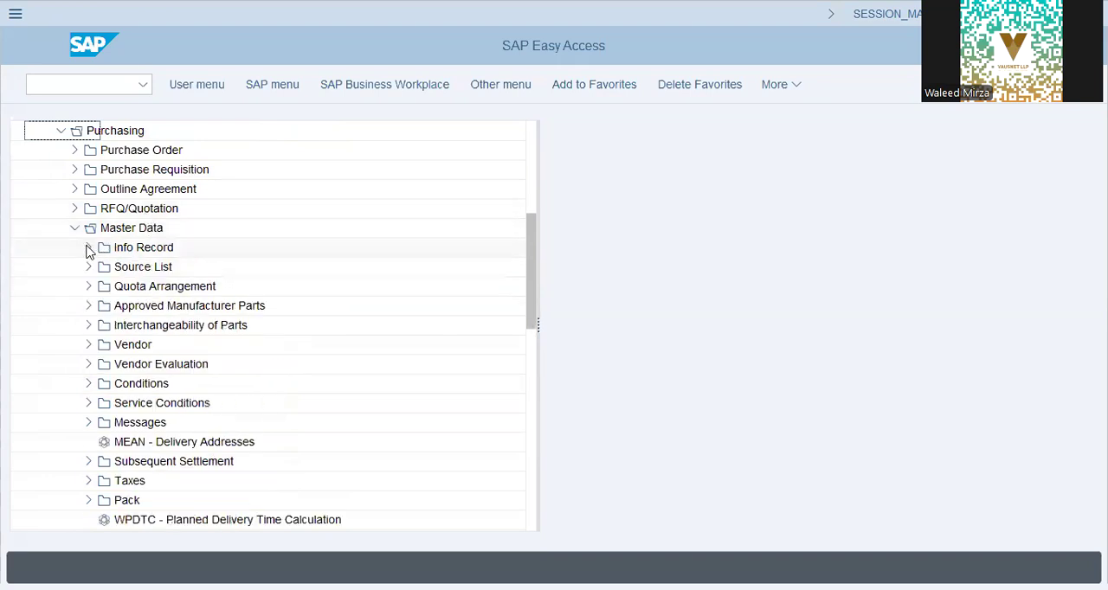
pyautogui.click(86, 248)
# - Open the ME12 - Change transaction for purchasing info records
pyautogui.click(147, 267)
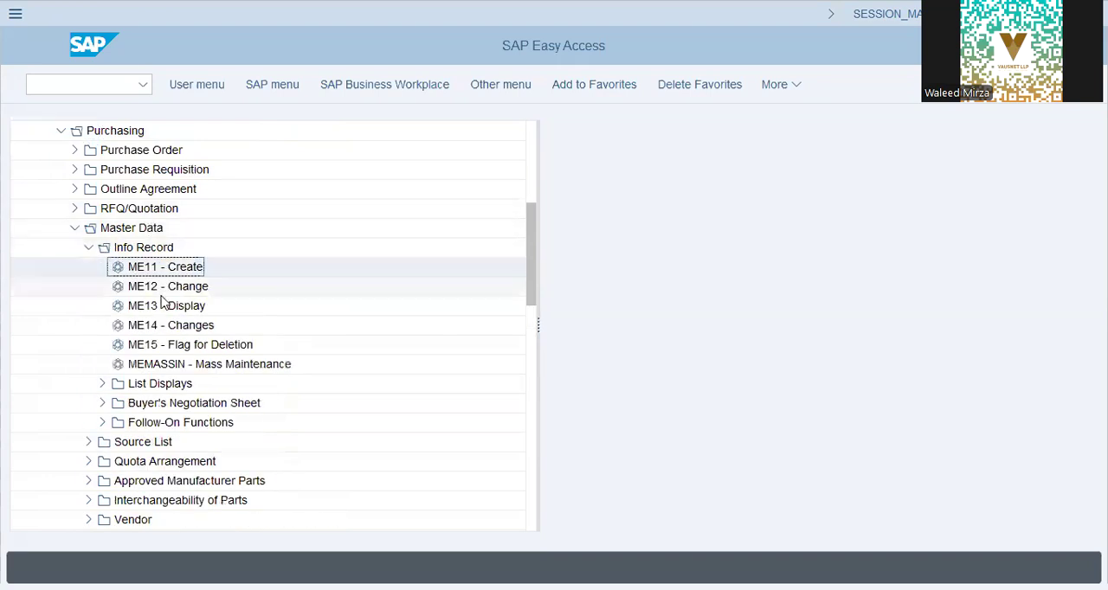
pyautogui.click(164, 289)
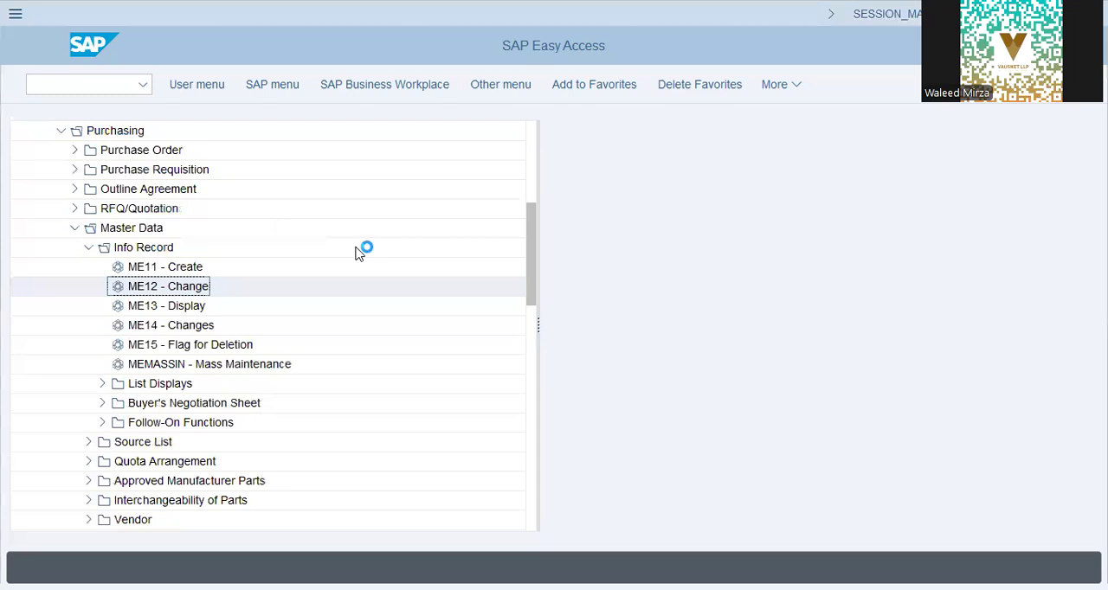
pyautogui.press('Return')
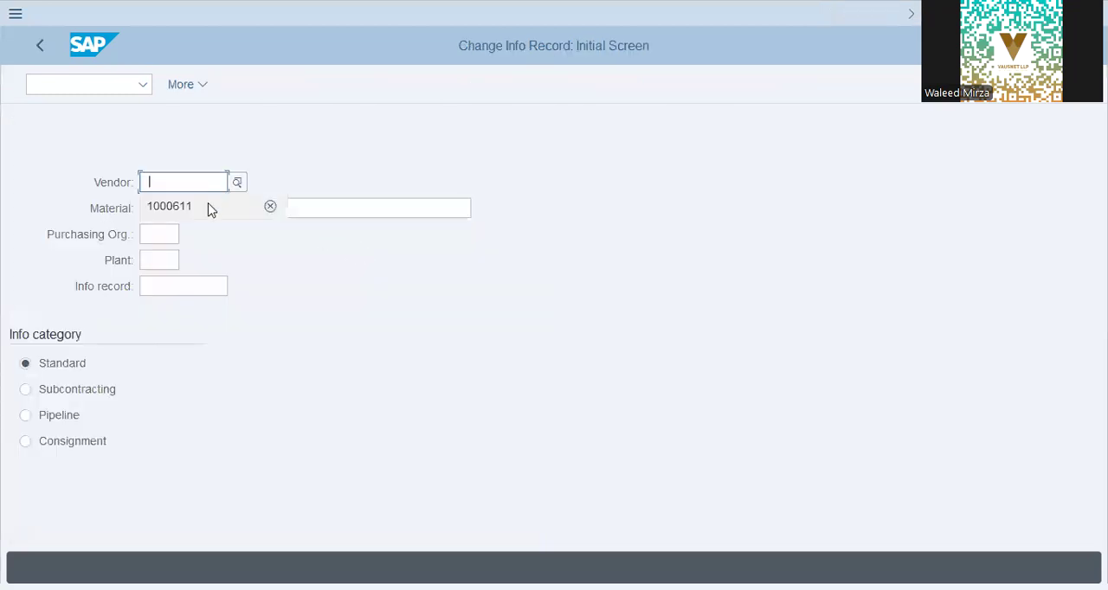
# - Fill in the vendor number and set the plant to ST61 for the info record being changed
pyautogui.click(209, 205)
pyautogui.click(161, 234)
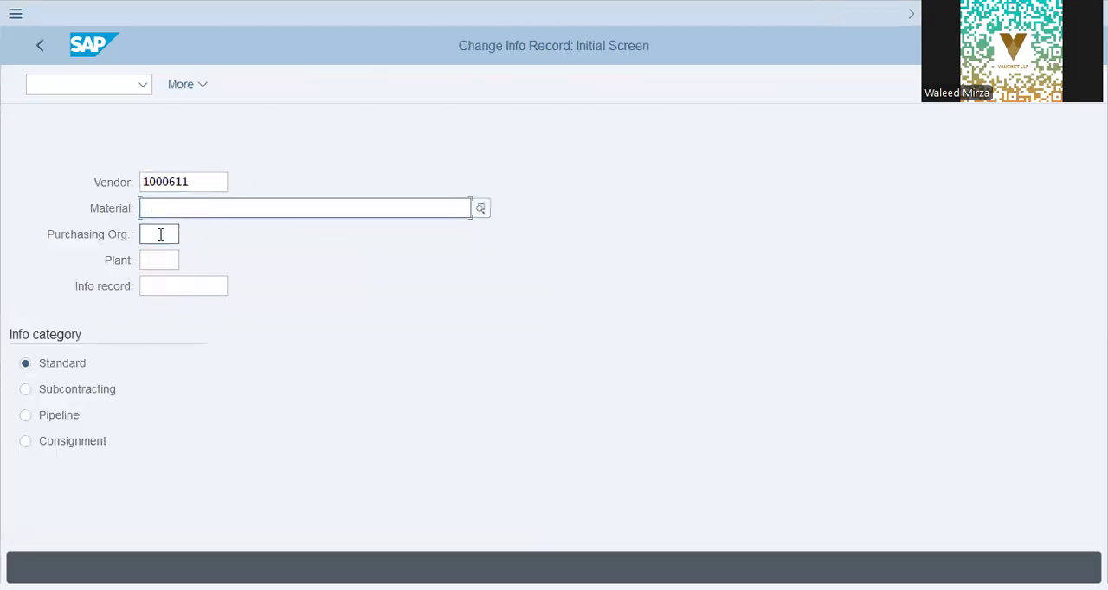
pyautogui.click(170, 261)
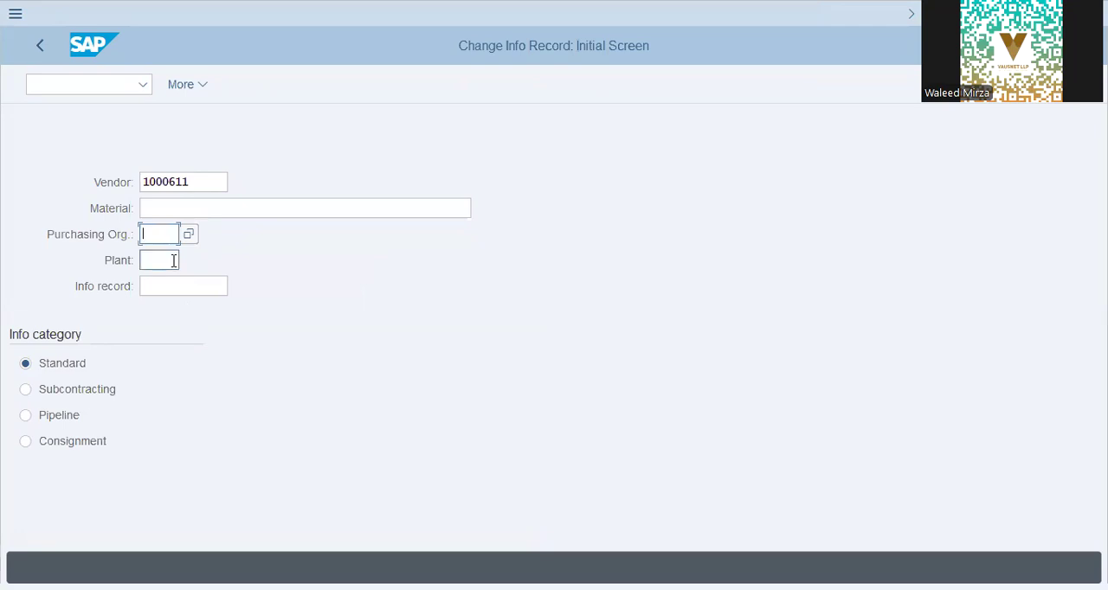
pyautogui.click(177, 283)
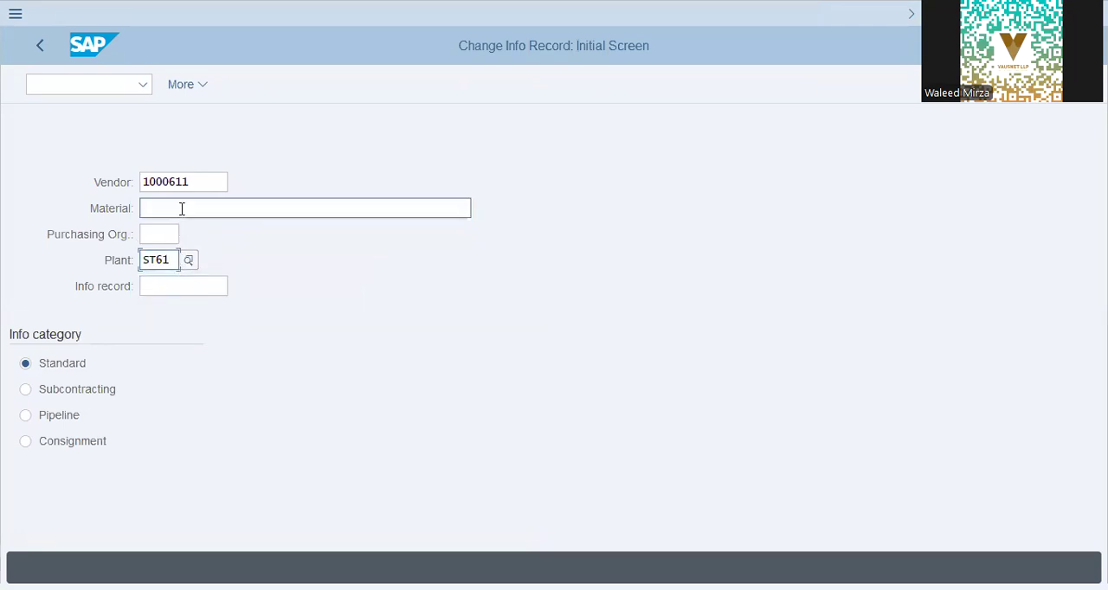
pyautogui.click(184, 207)
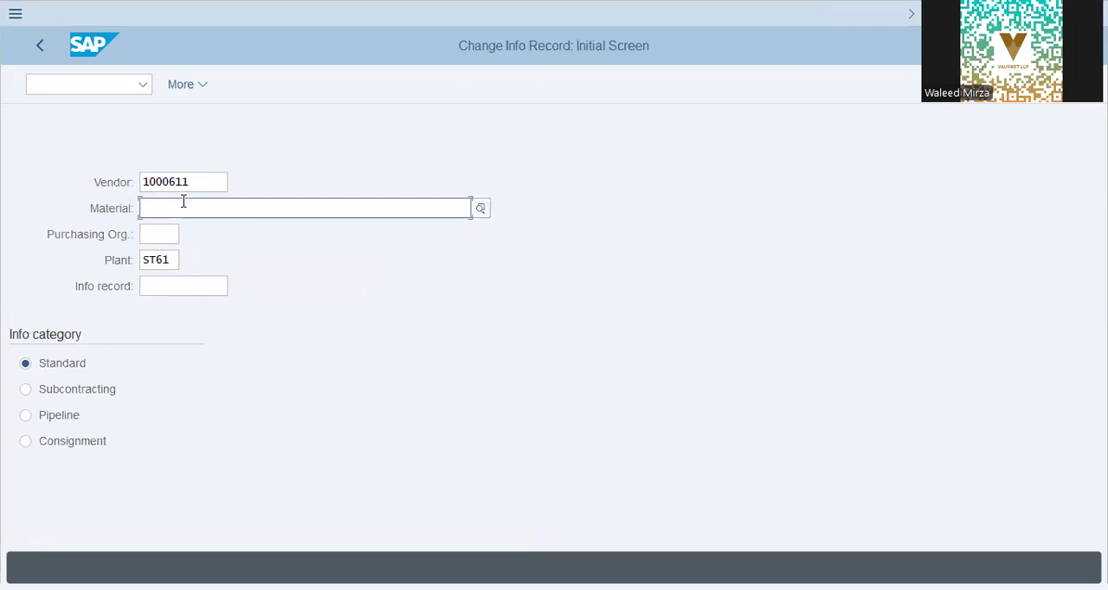
pyautogui.click(480, 209)
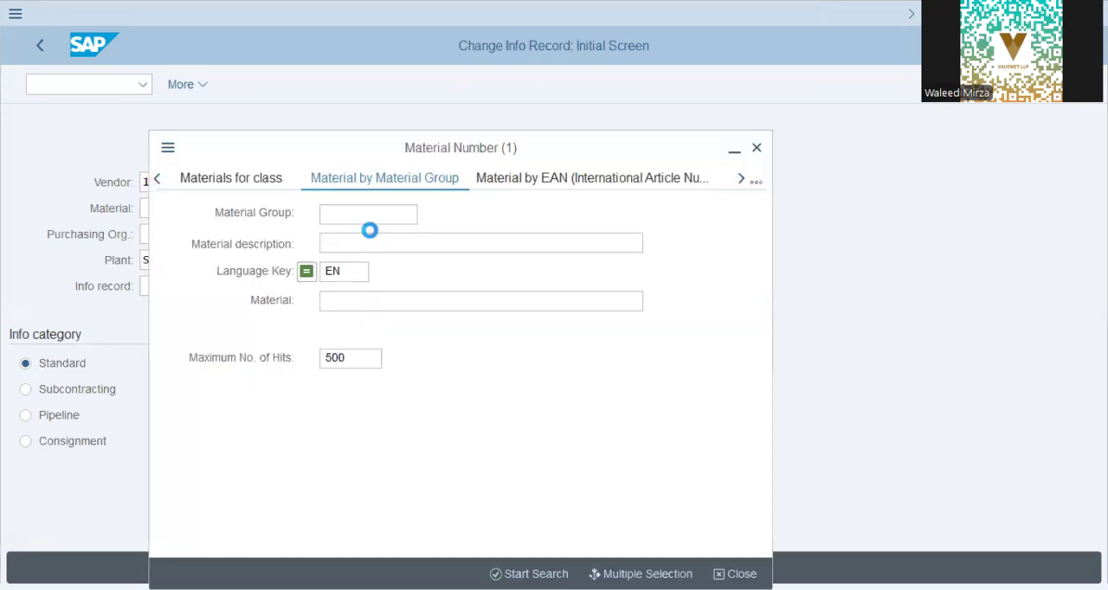
pyautogui.write('pk')
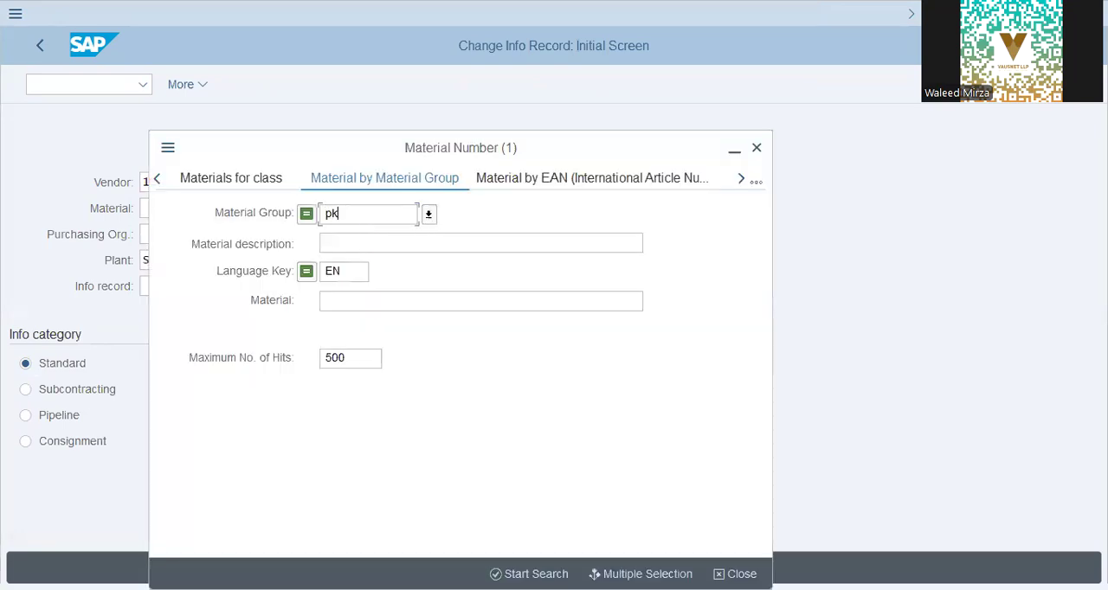
pyautogui.write('raw')
pyautogui.click(756, 182)
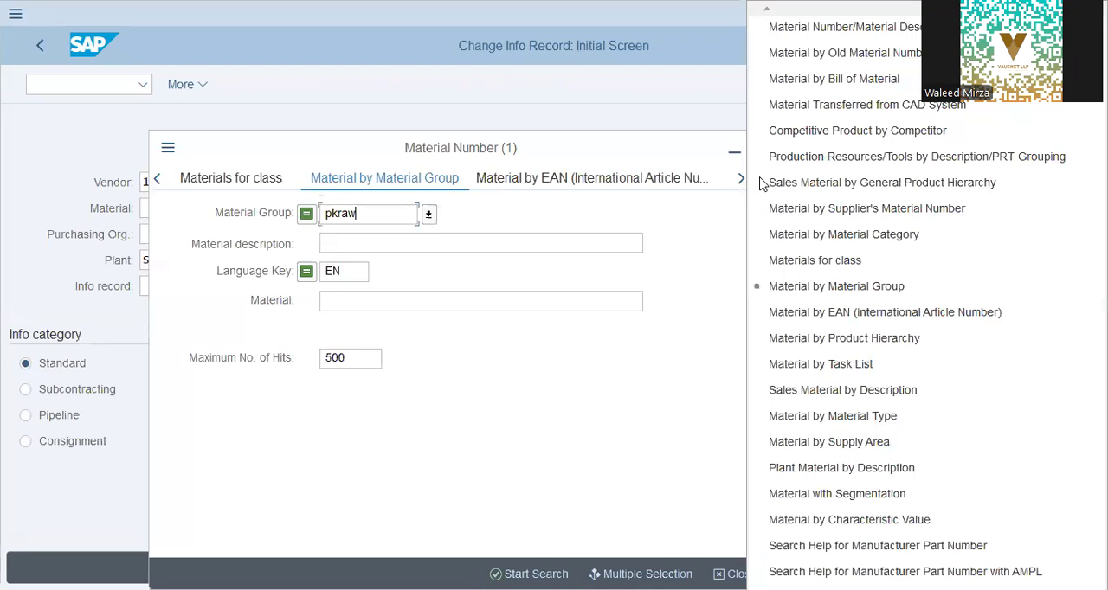
# - Leave the info record change and open the Materials List report
pyautogui.click(97, 92)
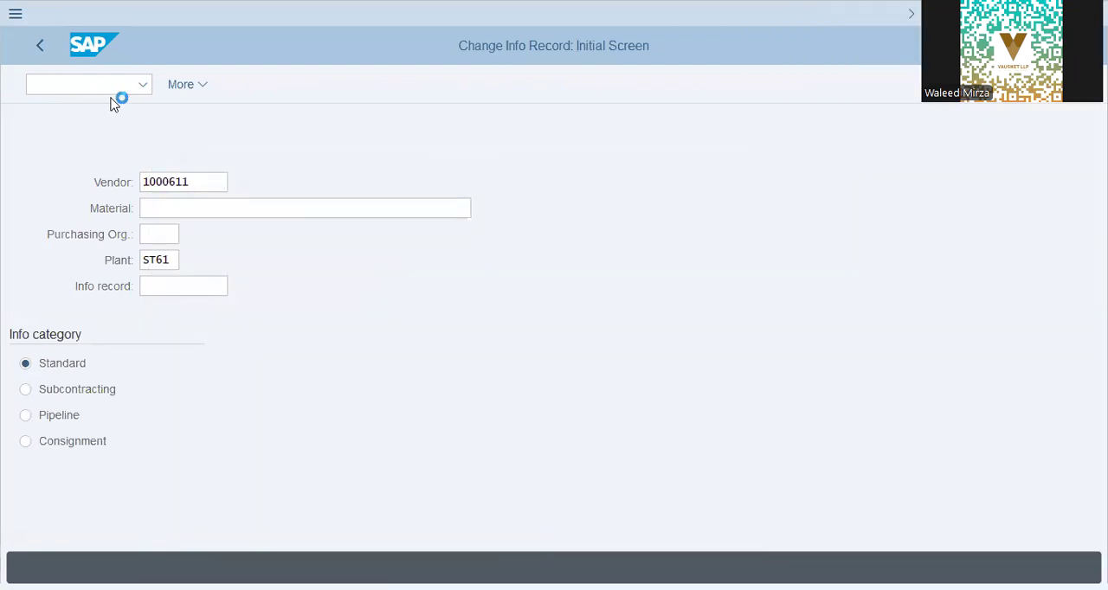
pyautogui.write('m,mm')
pyautogui.press('BackSpace')
pyautogui.press('BackSpace')
pyautogui.press('BackSpace')
pyautogui.press('BackSpace')
pyautogui.write('mm03')
pyautogui.press('Return')
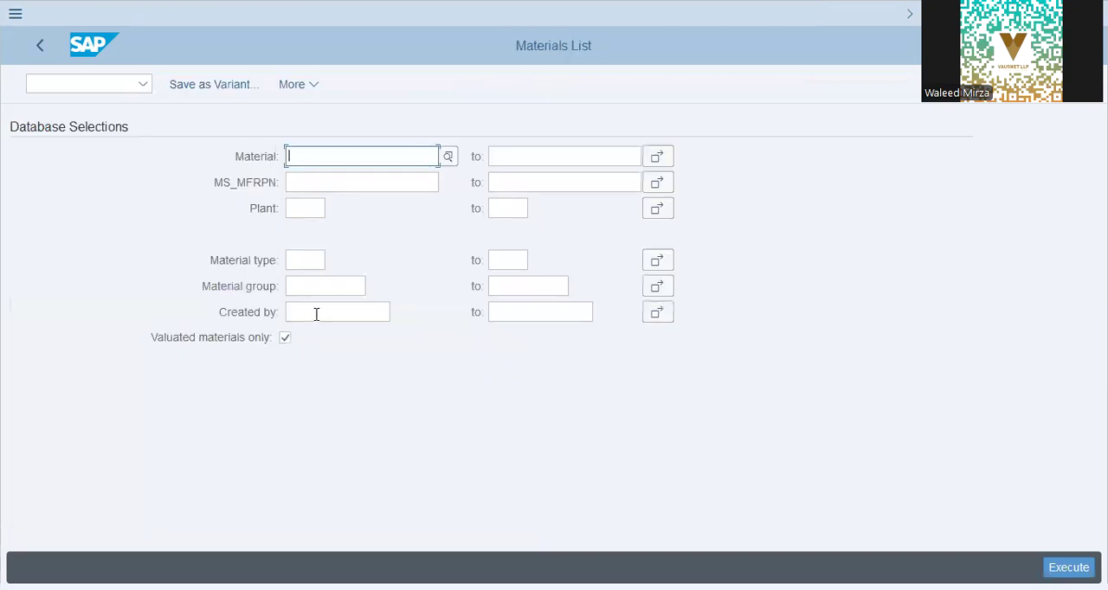
# - Run the Materials List for plant ST61 to find the plant's material number
pyautogui.click(304, 259)
pyautogui.click(304, 208)
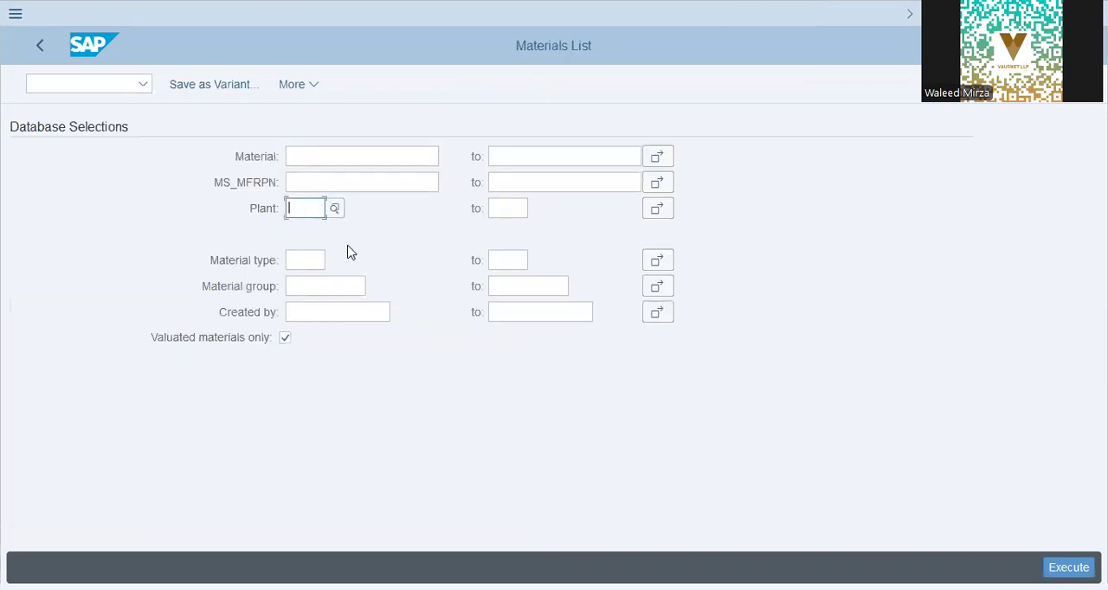
pyautogui.write('st61')
pyautogui.press('Tab')
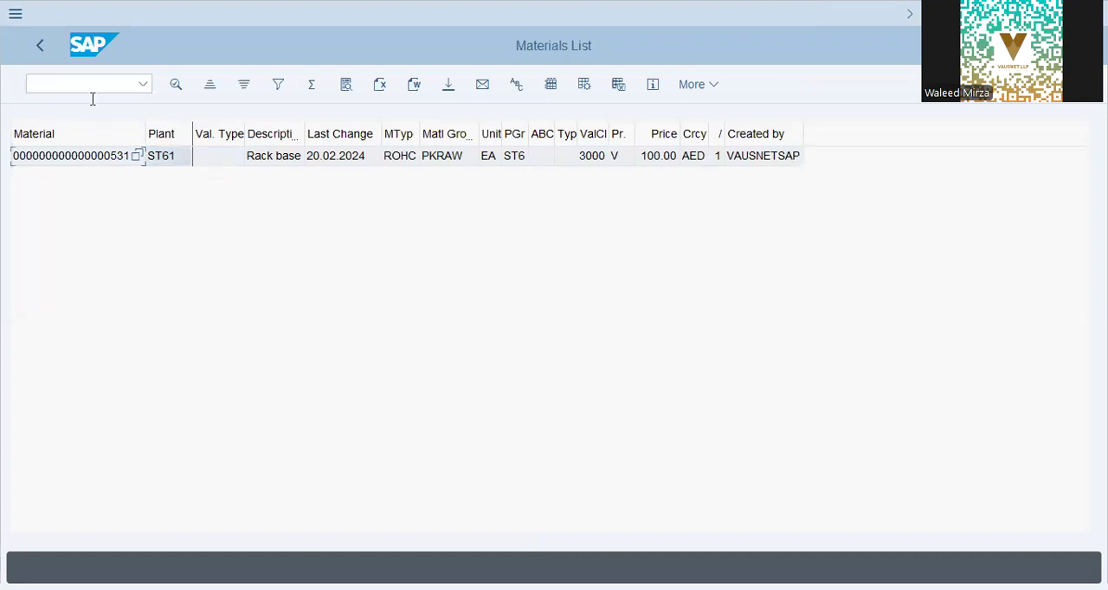
pyautogui.click(45, 52)
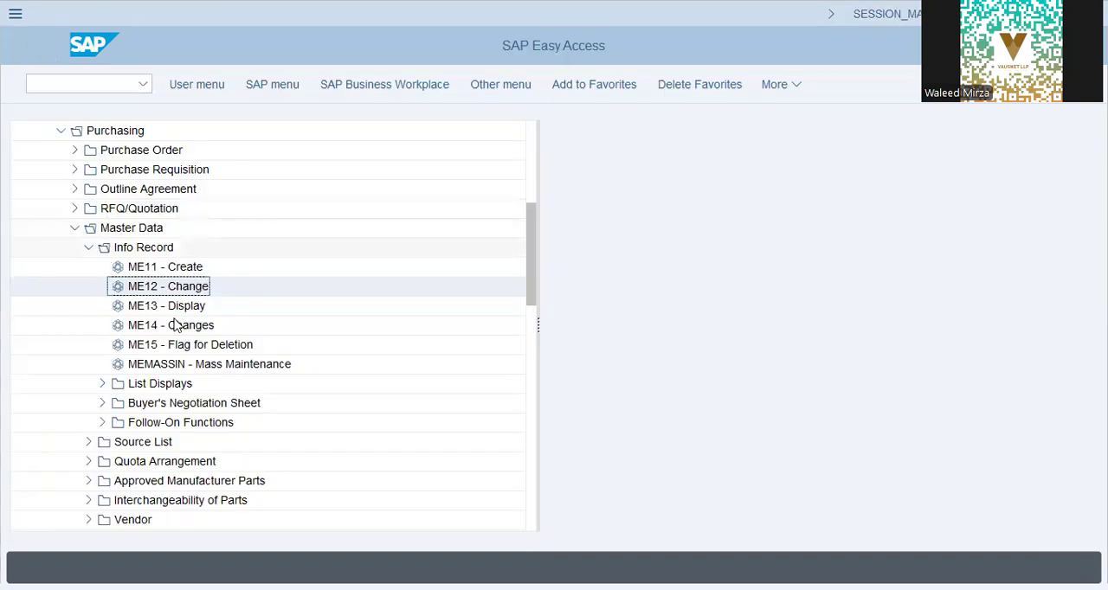
pyautogui.click(238, 210)
pyautogui.hotkey('ctrl', 'v')
# - Search for the info record's vendor by company code ST61
pyautogui.click(171, 186)
pyautogui.click(237, 183)
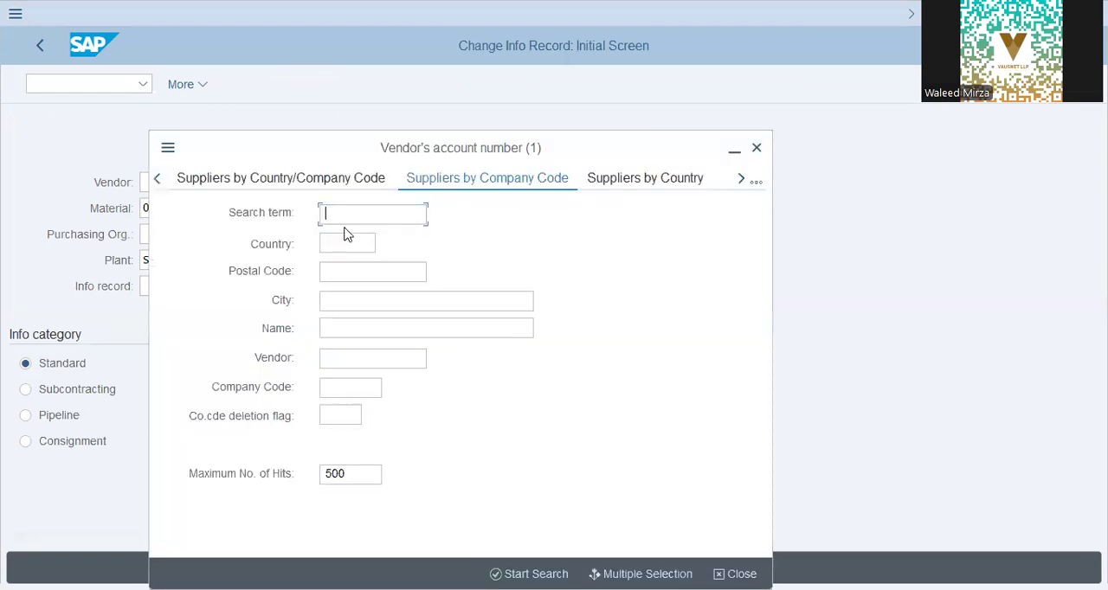
pyautogui.click(356, 387)
pyautogui.write('st')
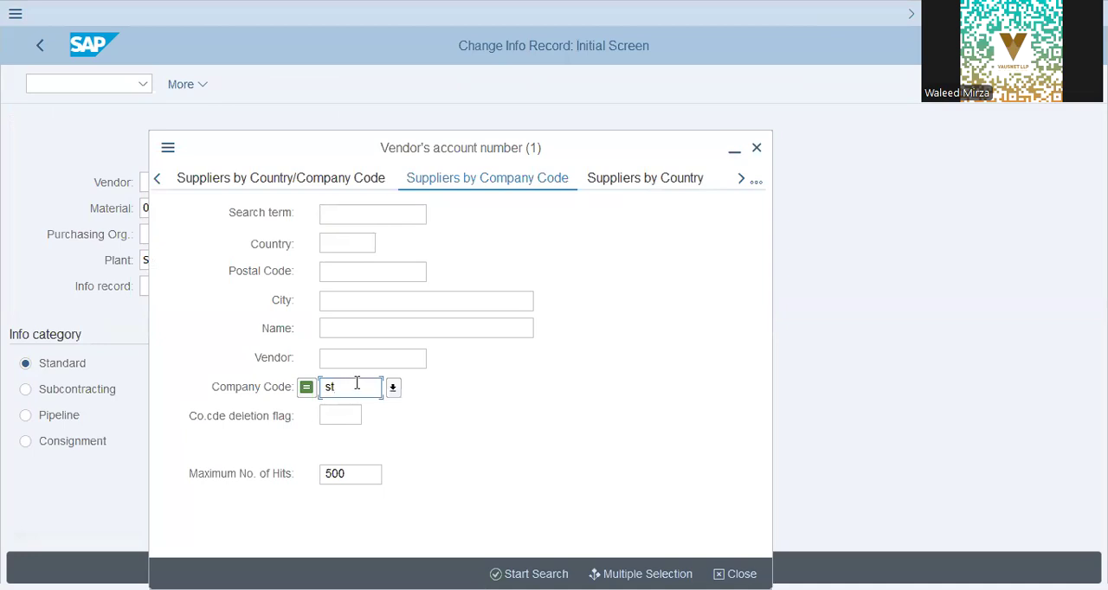
pyautogui.write('61')
pyautogui.press('Return')
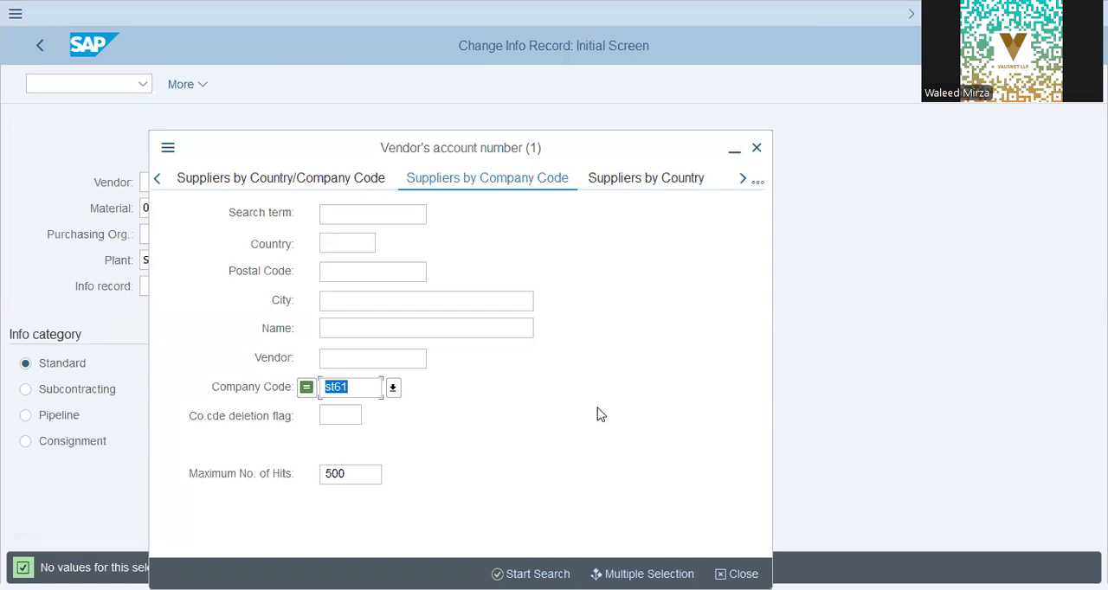
# - Close the vendor search, open Transport Organizer SE10 in a new session, and display the modifiable workbench and customizing requests
pyautogui.press('Escape')
pyautogui.click(112, 83)
pyautogui.write('/o se10')
pyautogui.press('Return')
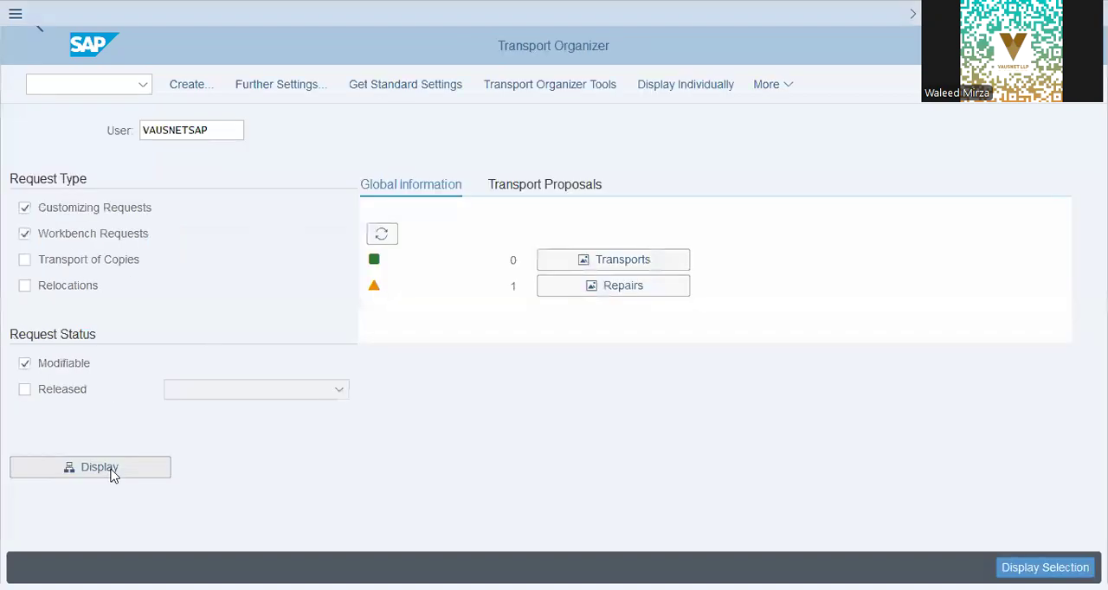
pyautogui.click(110, 471)
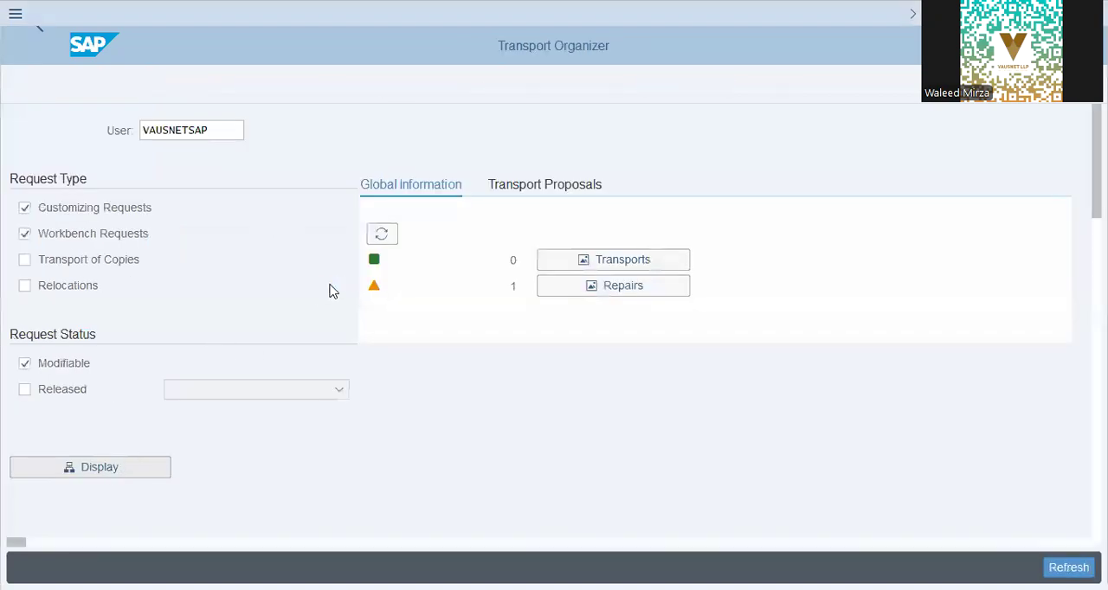
# - Find the ST61 Shang/Chang Co transport request by the consultant's name and jump to it in the list
pyautogui.click(450, 361)
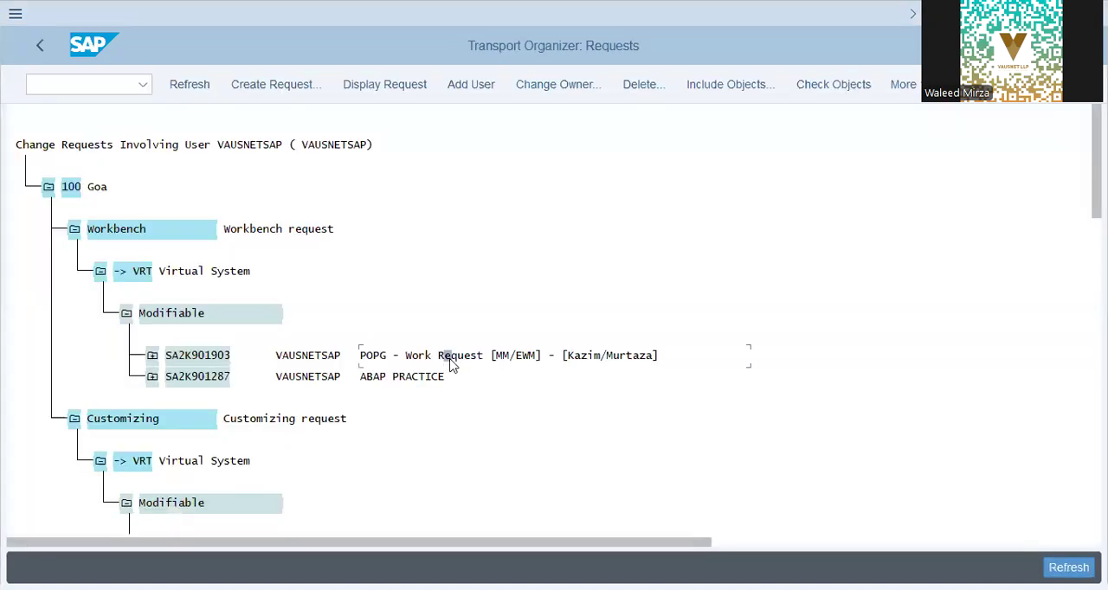
pyautogui.hotkey('ctrl', 'f')
pyautogui.write('muaa')
pyautogui.press('Return')
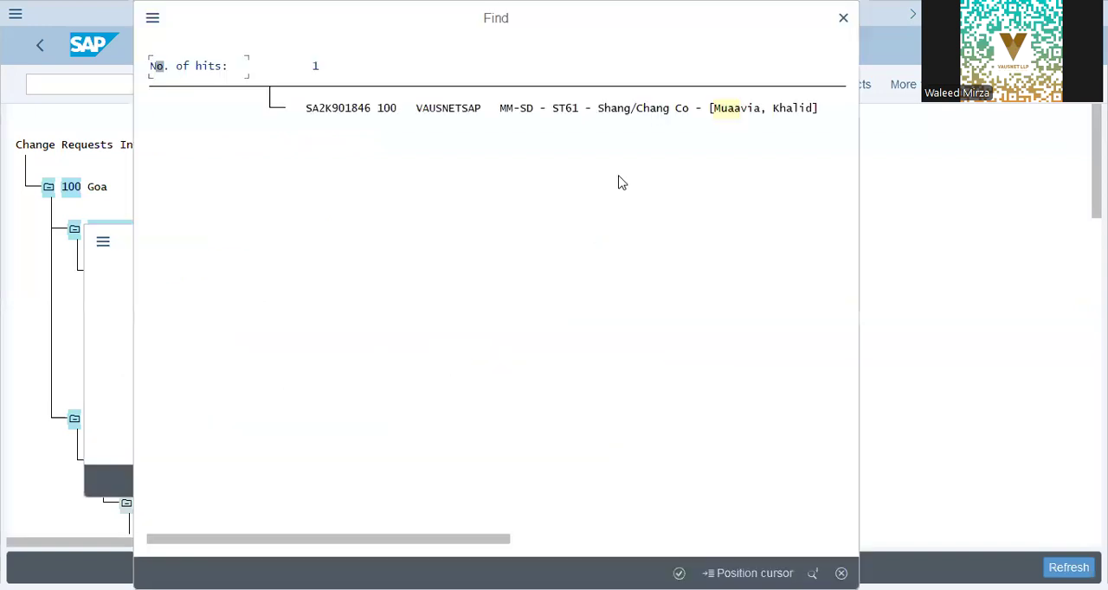
pyautogui.doubleClick(579, 109)
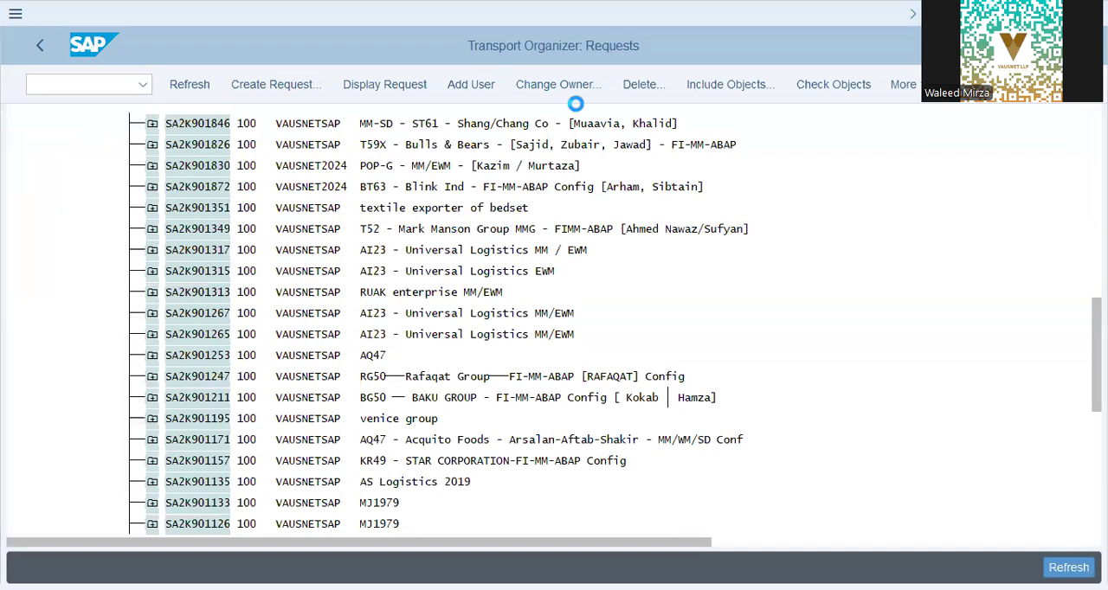
# - Switch this session from the transport requests to Business Partner maintenance (BP)
pyautogui.click(81, 84)
pyautogui.write('/n b')
pyautogui.press('Return')
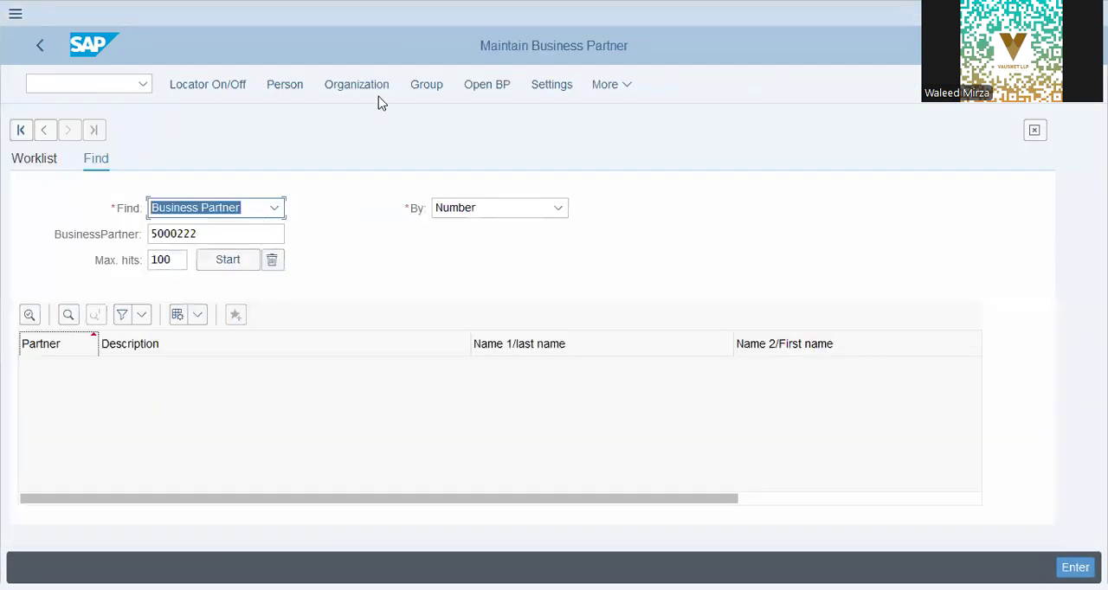
# - Open the business partner number search by BP role and clear its BP role and validity date criteria
pyautogui.click(493, 90)
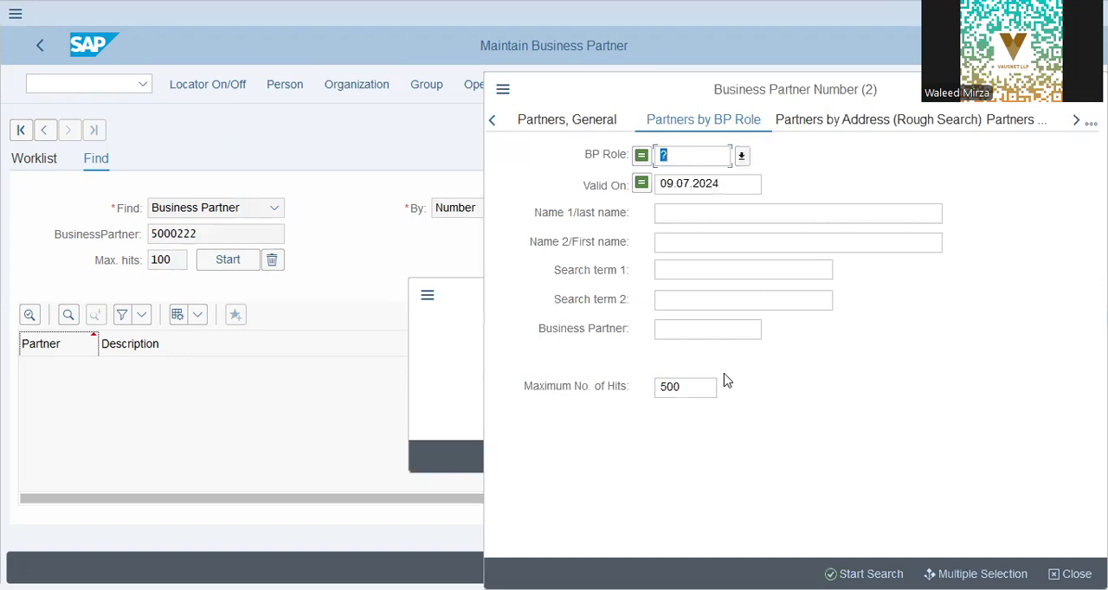
pyautogui.press('Tab')
pyautogui.press('Tab')
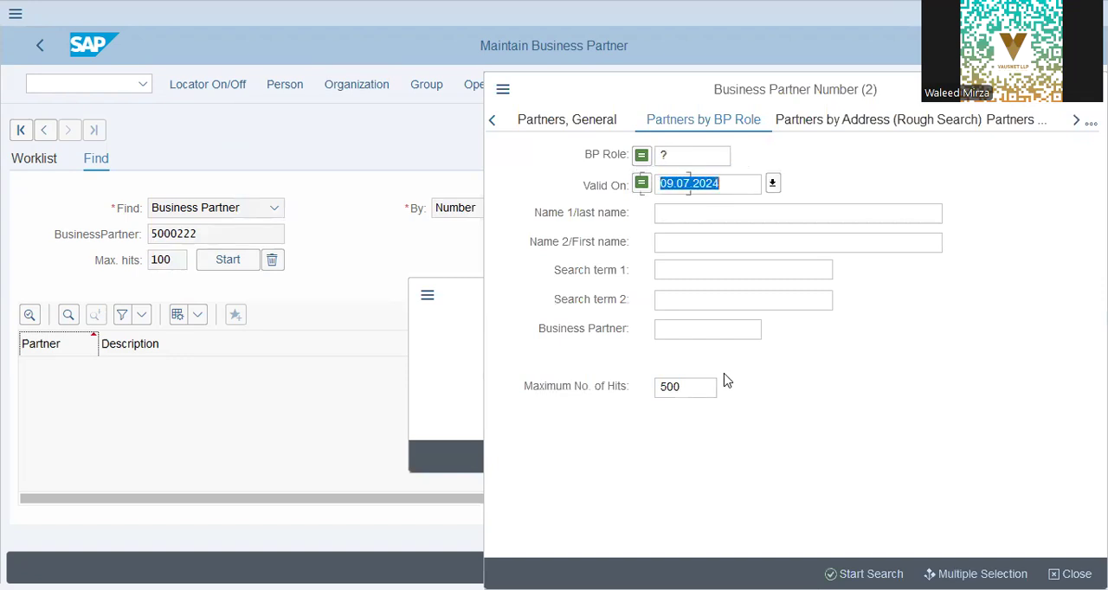
pyautogui.press('BackSpace')
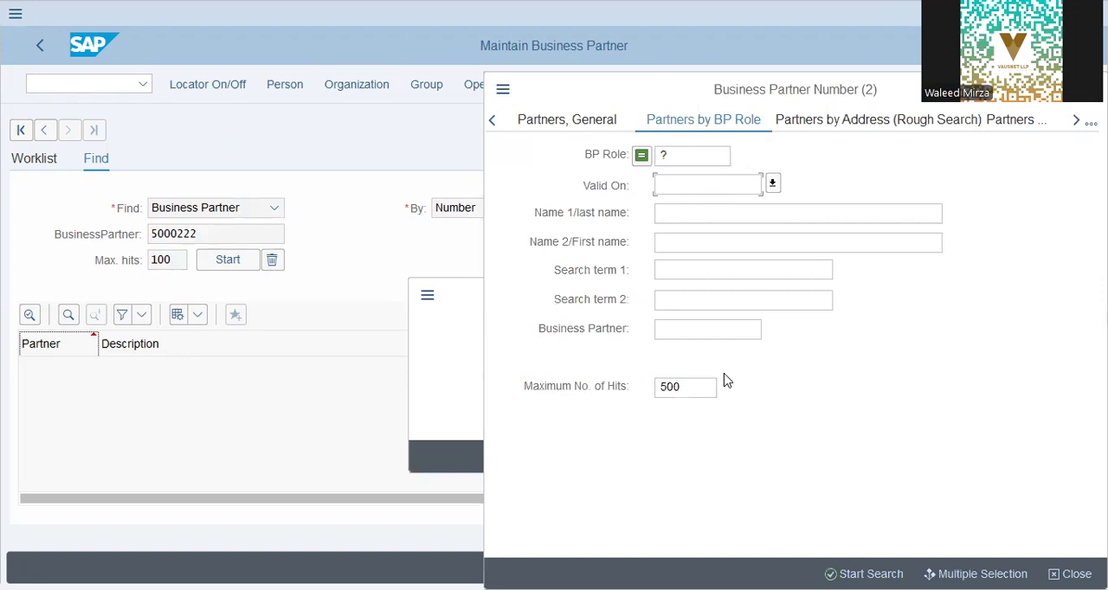
pyautogui.click(697, 156)
pyautogui.press('BackSpace')
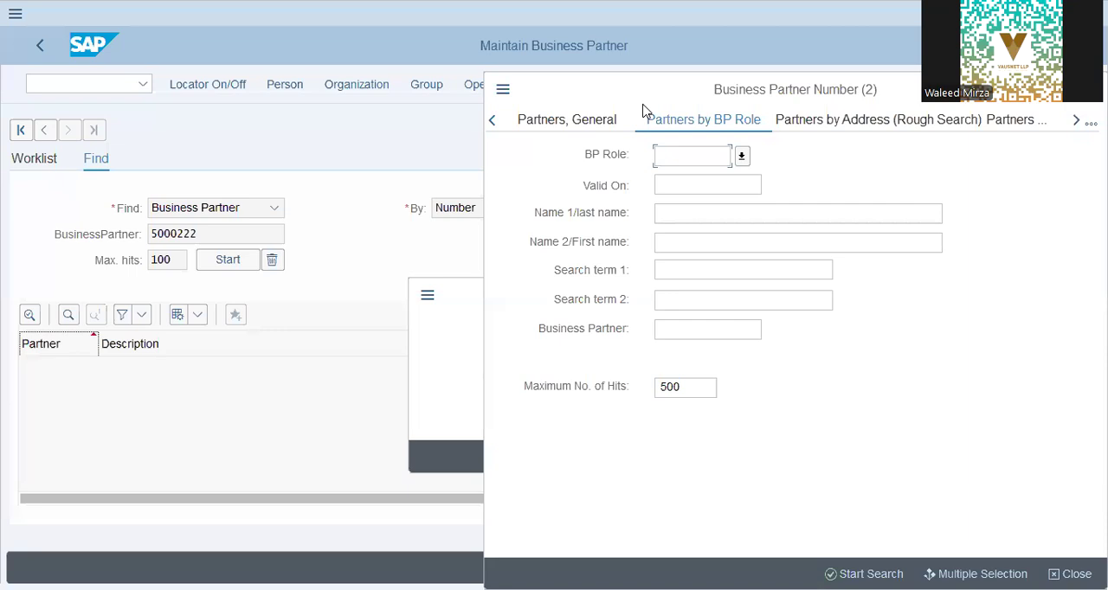
# - Review the available business partner search types and leave Business Partner maintenance for the SAP Easy Access menu
pyautogui.click(898, 100)
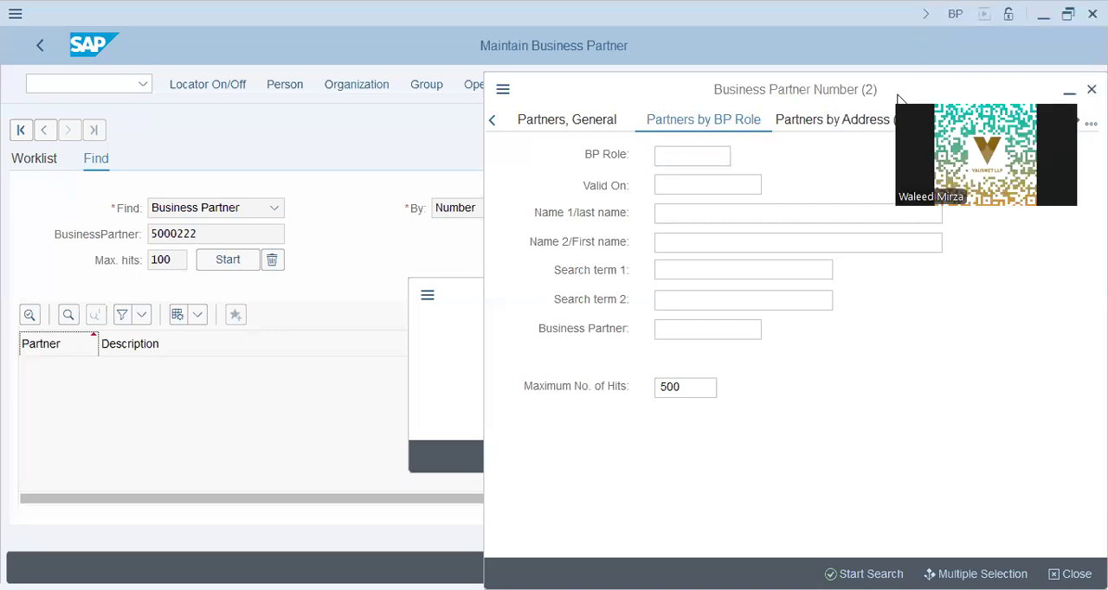
pyautogui.click(735, 119)
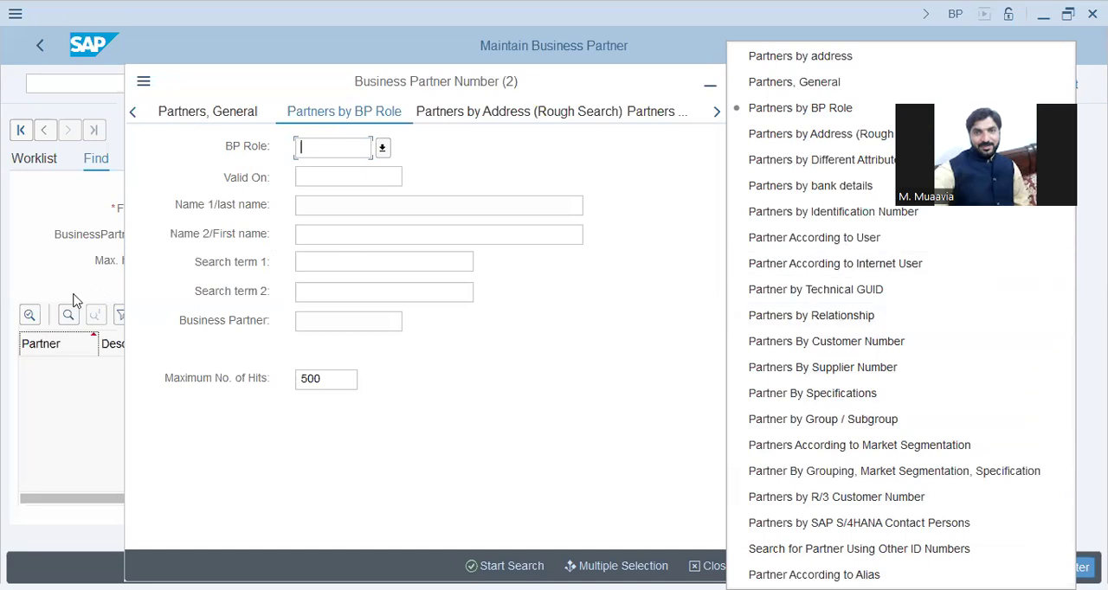
pyautogui.click(70, 100)
pyautogui.click(734, 82)
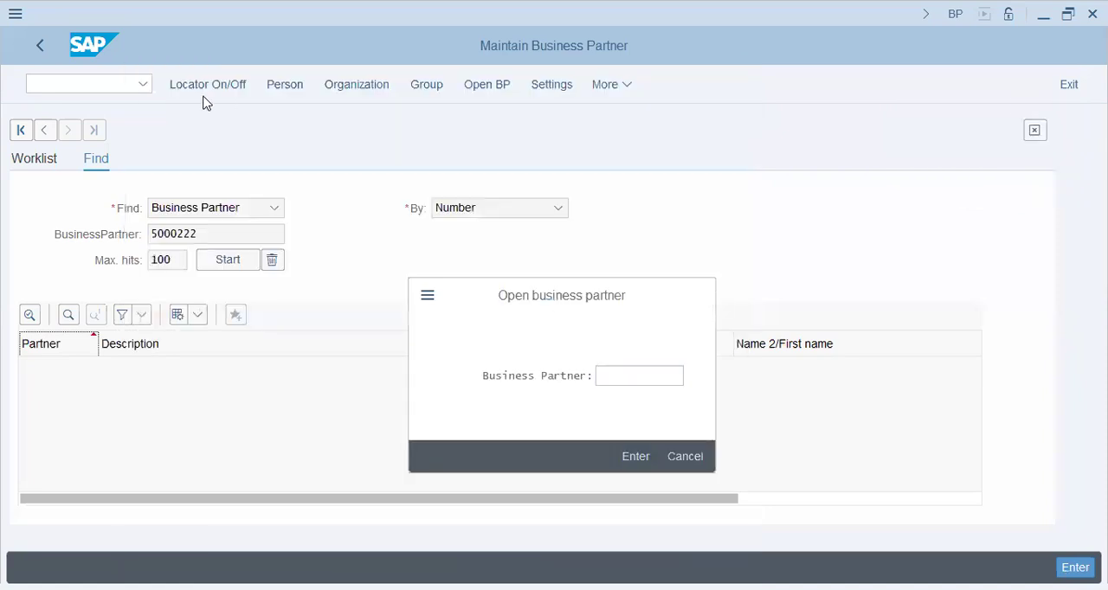
pyautogui.write('/n')
pyautogui.press('Return')
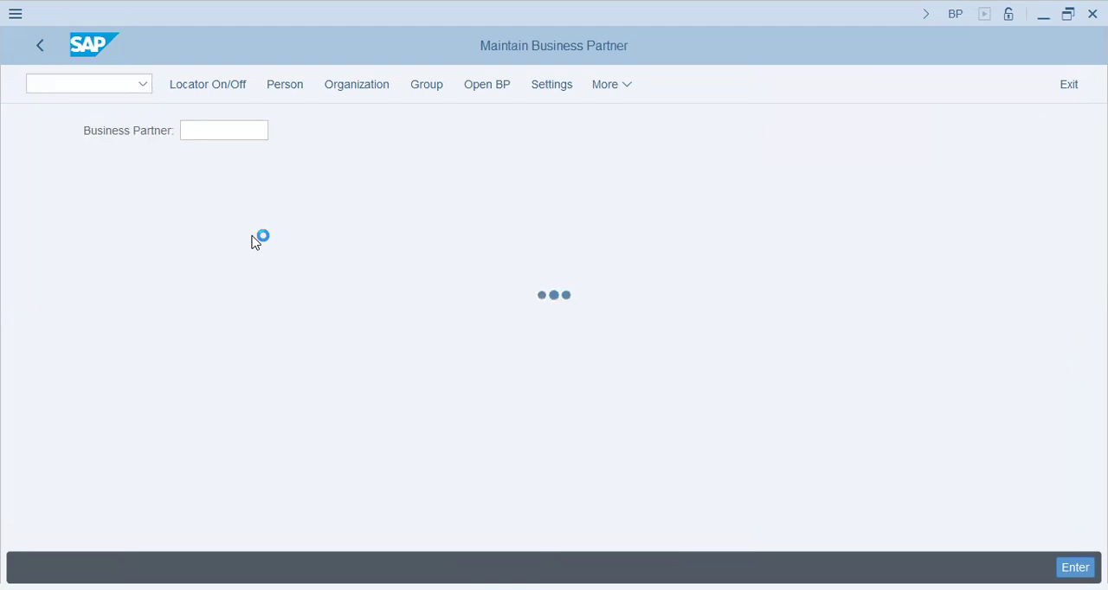
# - Expand Accounting, Financial Accounting and Accounts Payable in the SAP menu tree
pyautogui.click(49, 446)
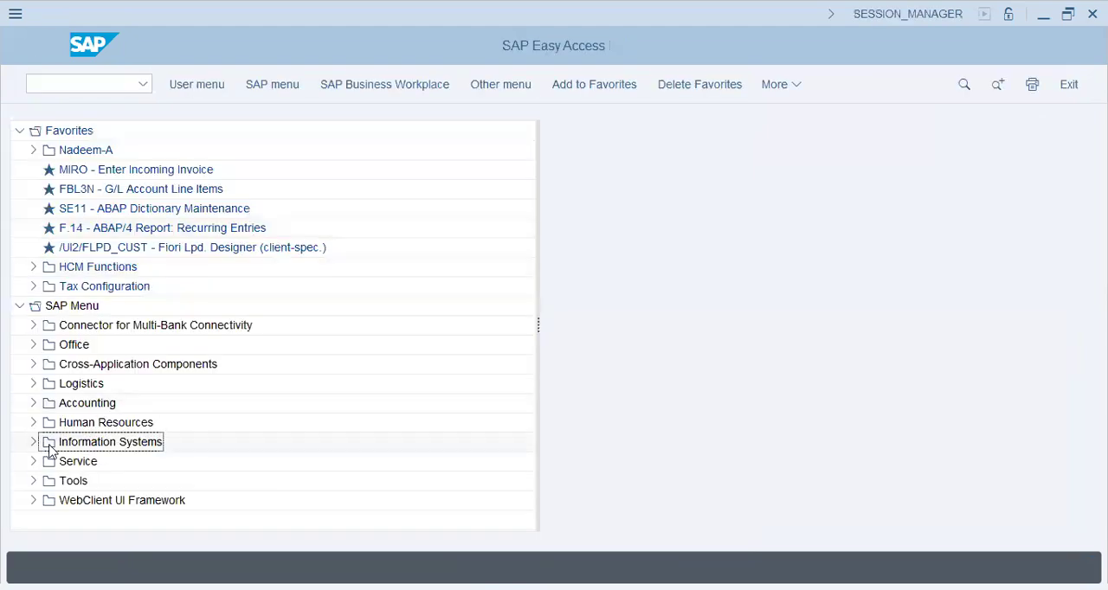
pyautogui.click(33, 403)
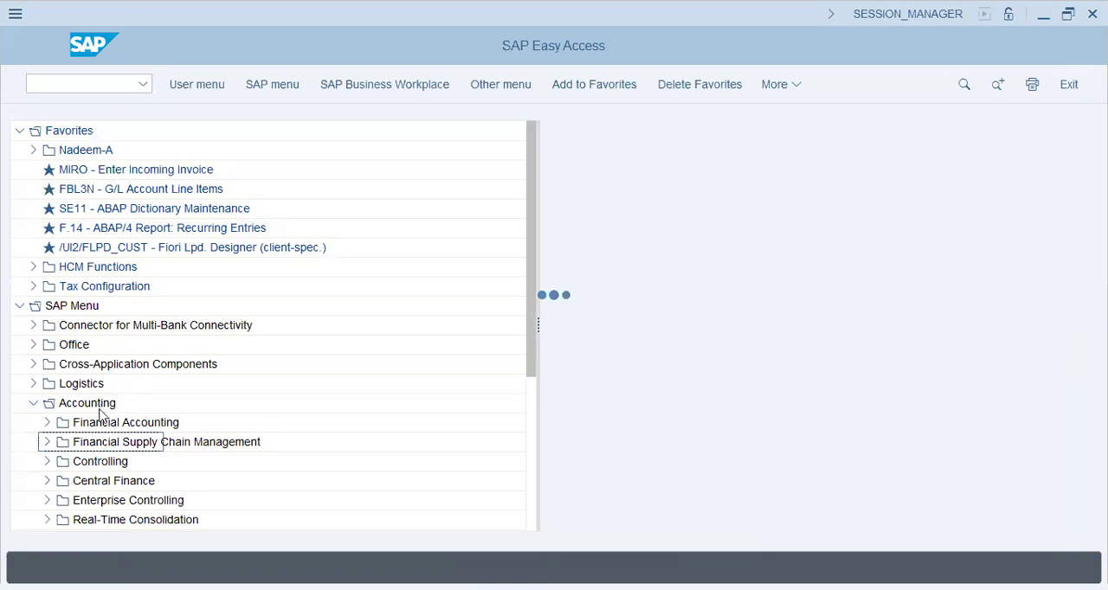
pyautogui.scroll(-5, 102, 359)
pyautogui.click(47, 326)
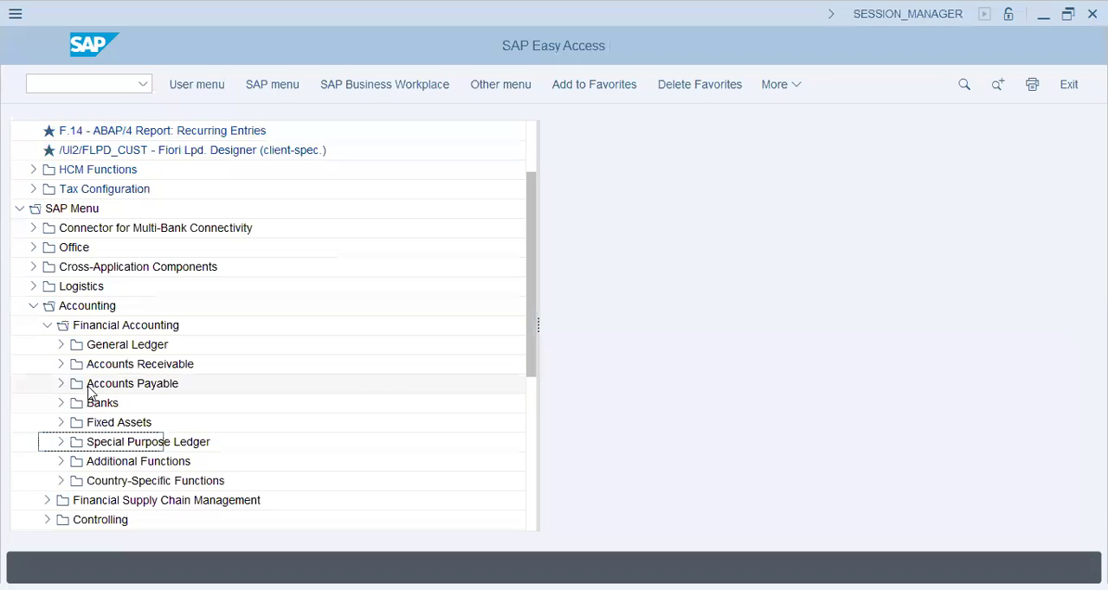
pyautogui.click(95, 387)
pyautogui.click(62, 386)
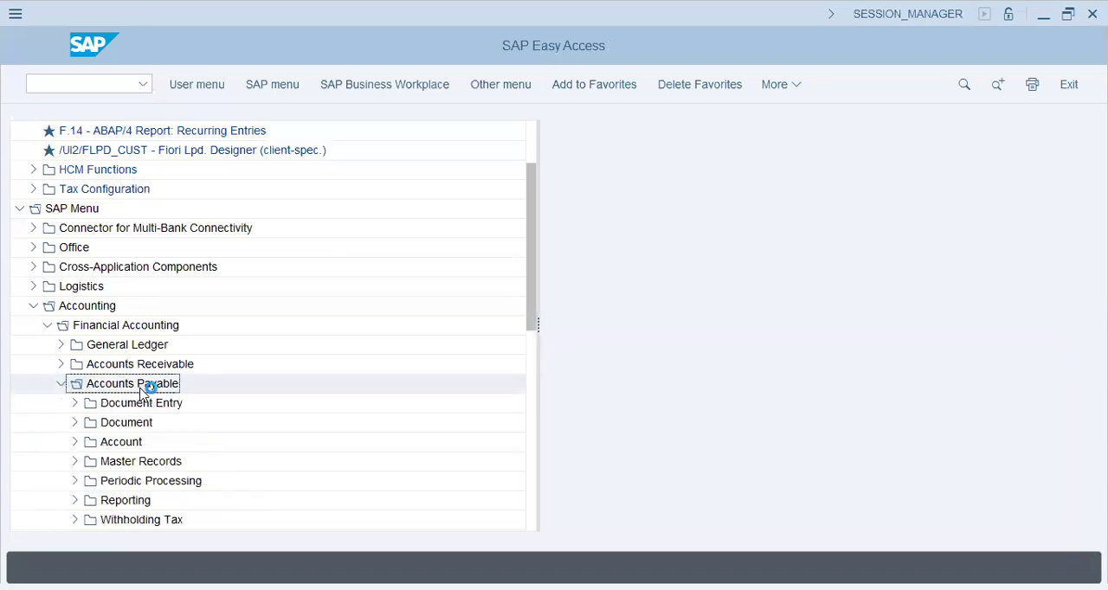
pyautogui.click(113, 447)
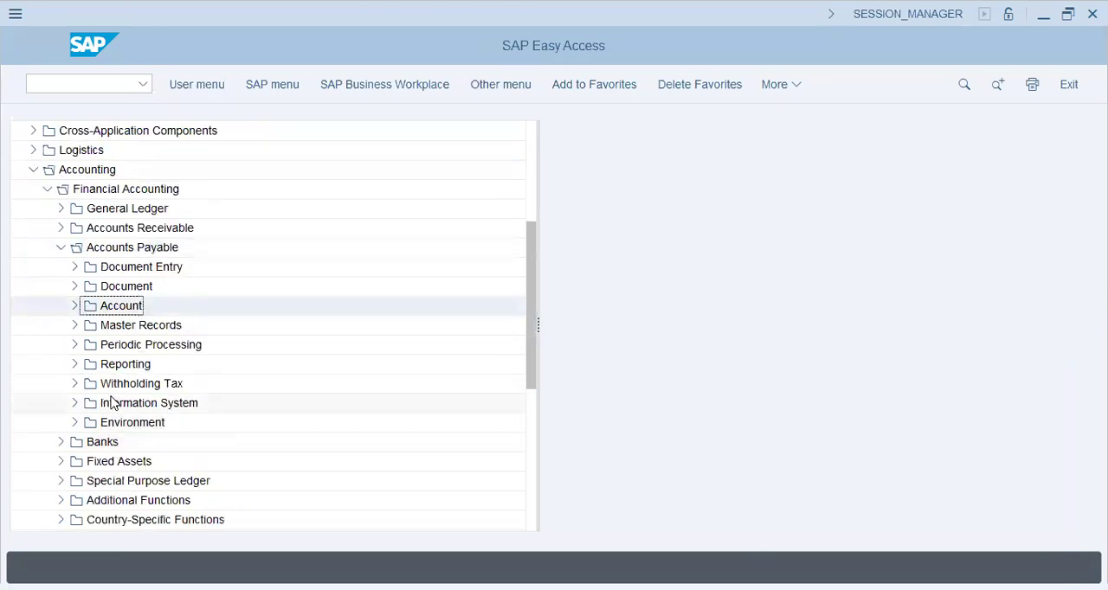
# - Open the Vendor List report S_ALR_87012086 from the master data reports in the Accounts Payable information system
pyautogui.click(112, 403)
pyautogui.click(75, 403)
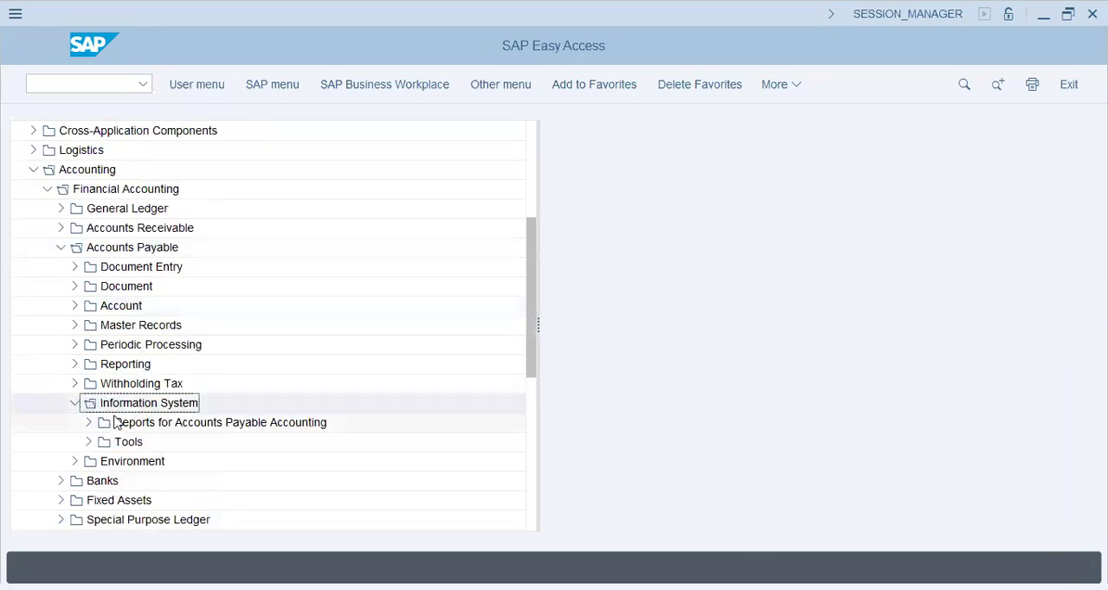
pyautogui.click(111, 423)
pyautogui.click(89, 423)
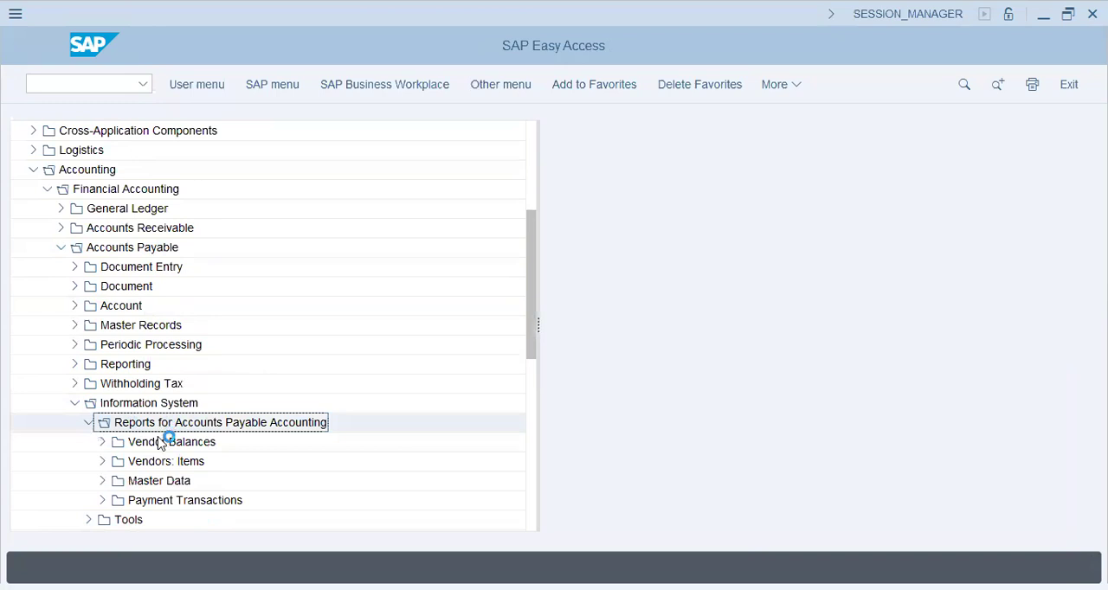
pyautogui.click(164, 442)
pyautogui.click(102, 482)
pyautogui.scroll(-2, 156, 421)
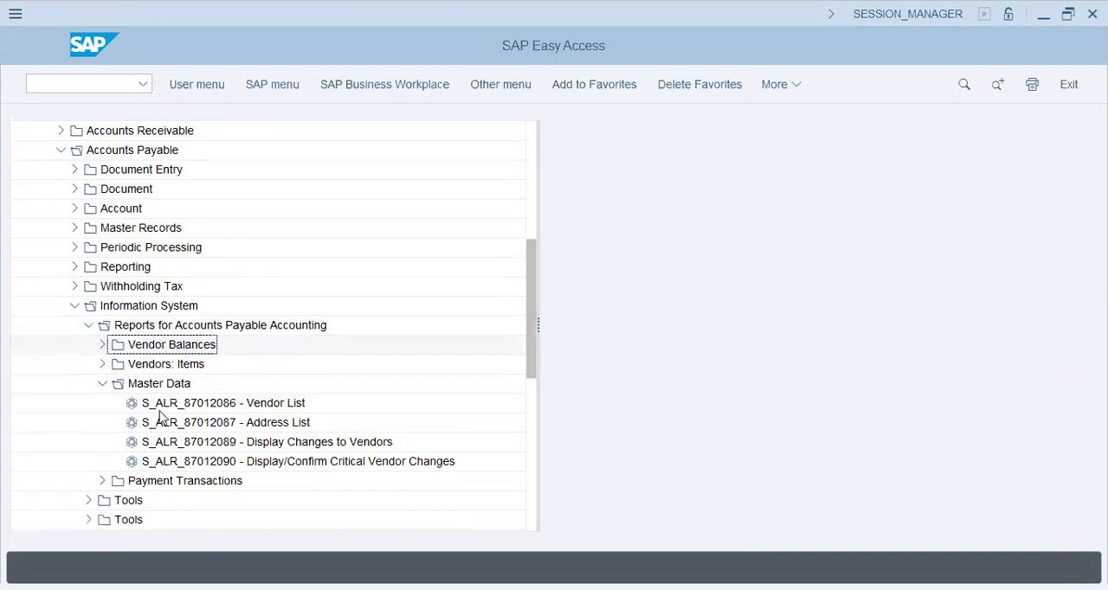
pyautogui.doubleClick(338, 346)
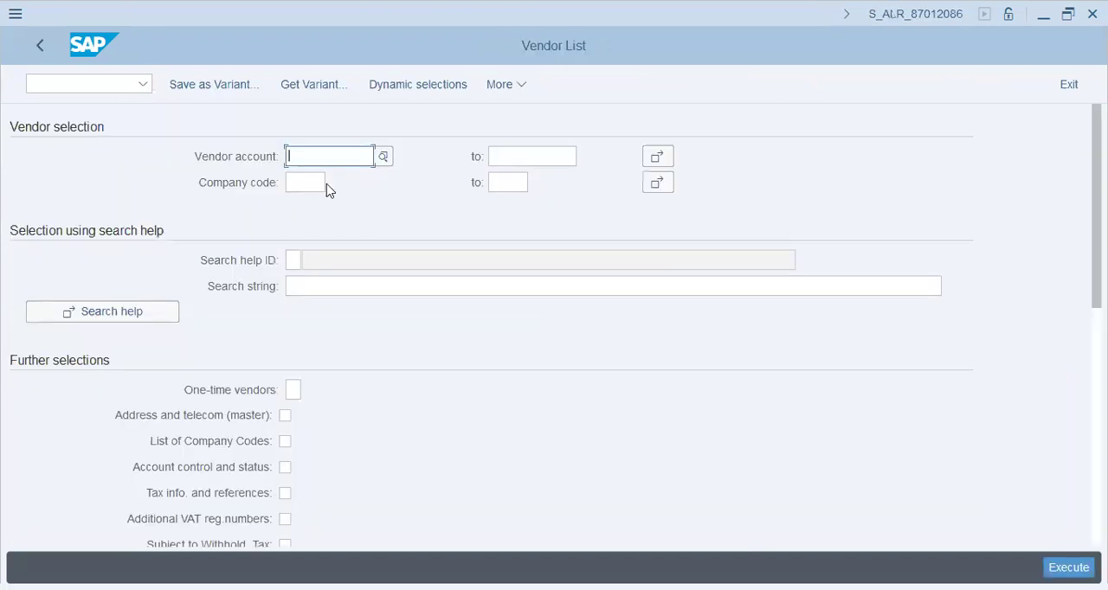
# - Run the Vendor List report for company code ST61
pyautogui.click(320, 184)
pyautogui.write('st61')
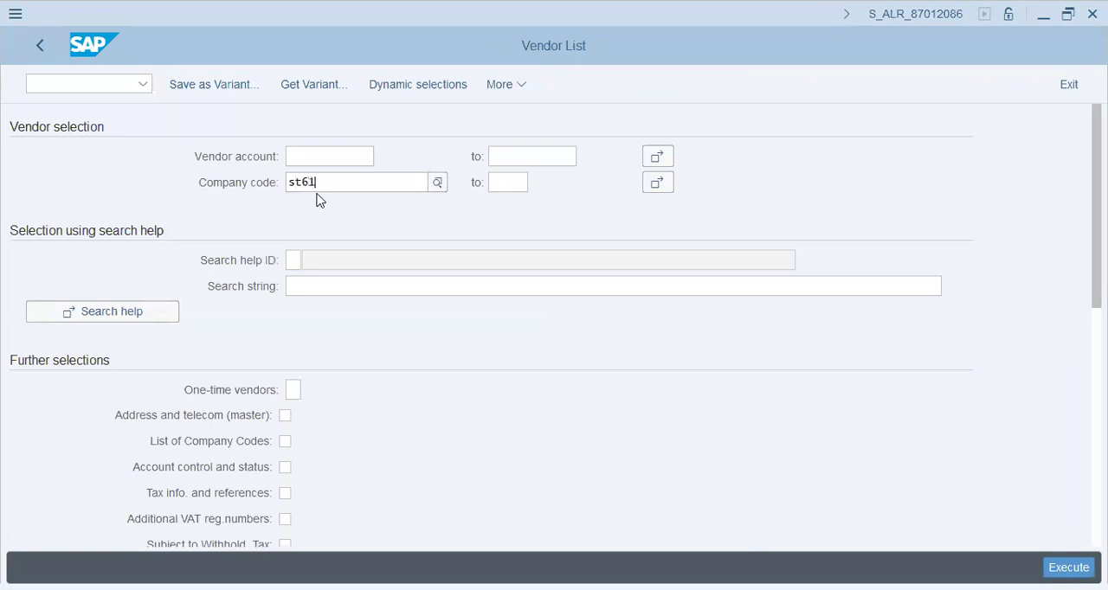
pyautogui.press('Tab')
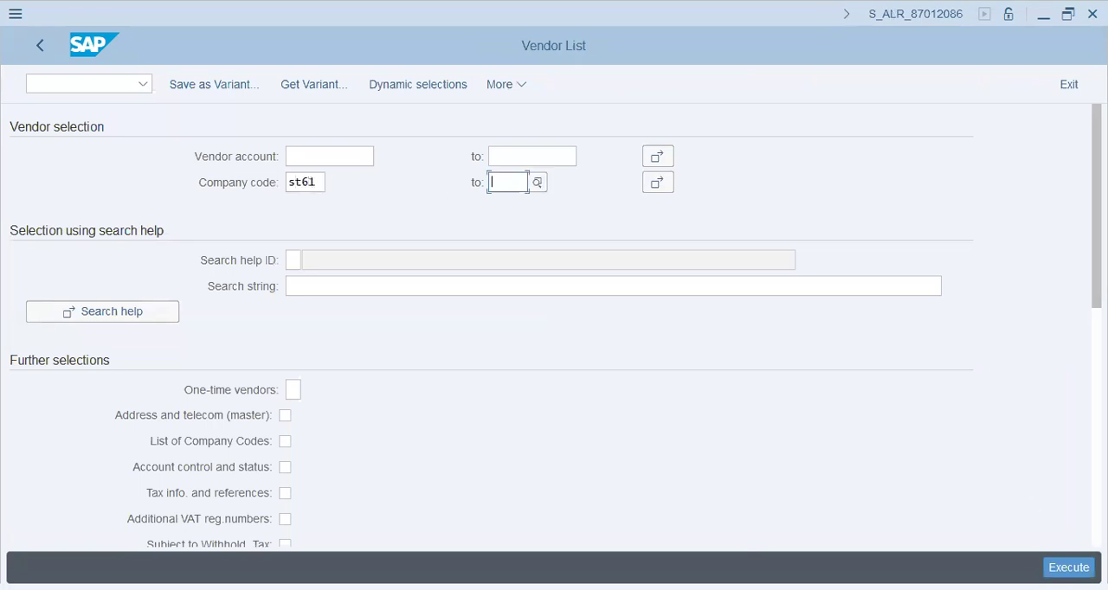
pyautogui.click(1066, 567)
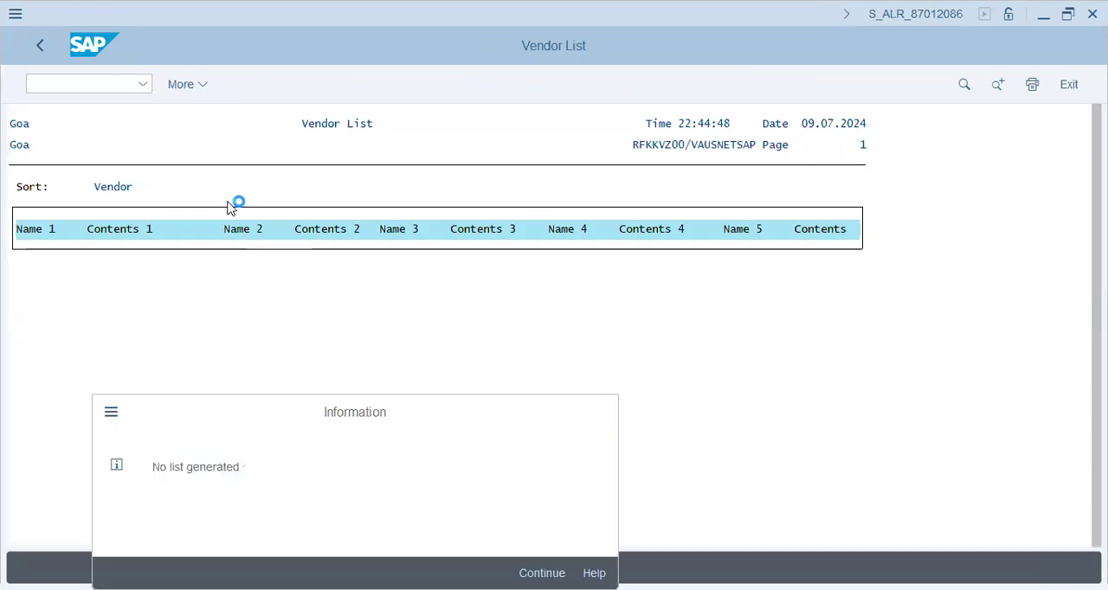
# - Dismiss the vendor list's information dialog and switch this session to central G/L account maintenance (FS00)
pyautogui.click(101, 90)
pyautogui.write('bp')
pyautogui.press('BackSpace')
pyautogui.press('BackSpace')
pyautogui.write('fs0-0')
pyautogui.press('BackSpace')
pyautogui.press('BackSpace')
pyautogui.write('00')
pyautogui.press('BackSpace')
pyautogui.press('BackSpace')
pyautogui.write('0')
pyautogui.press('Return')
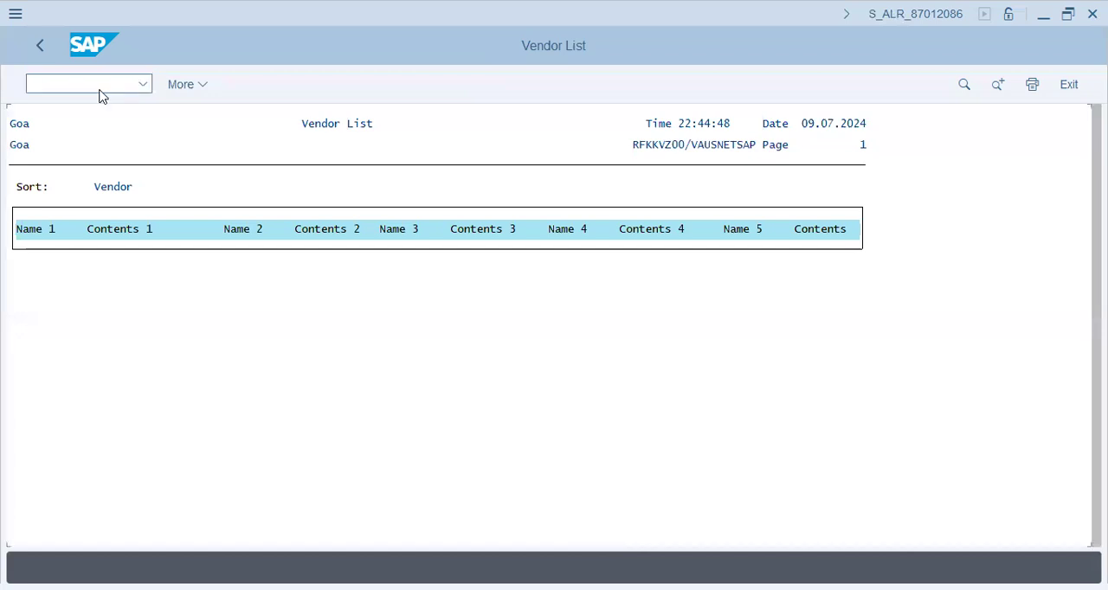
pyautogui.write('/n fb')
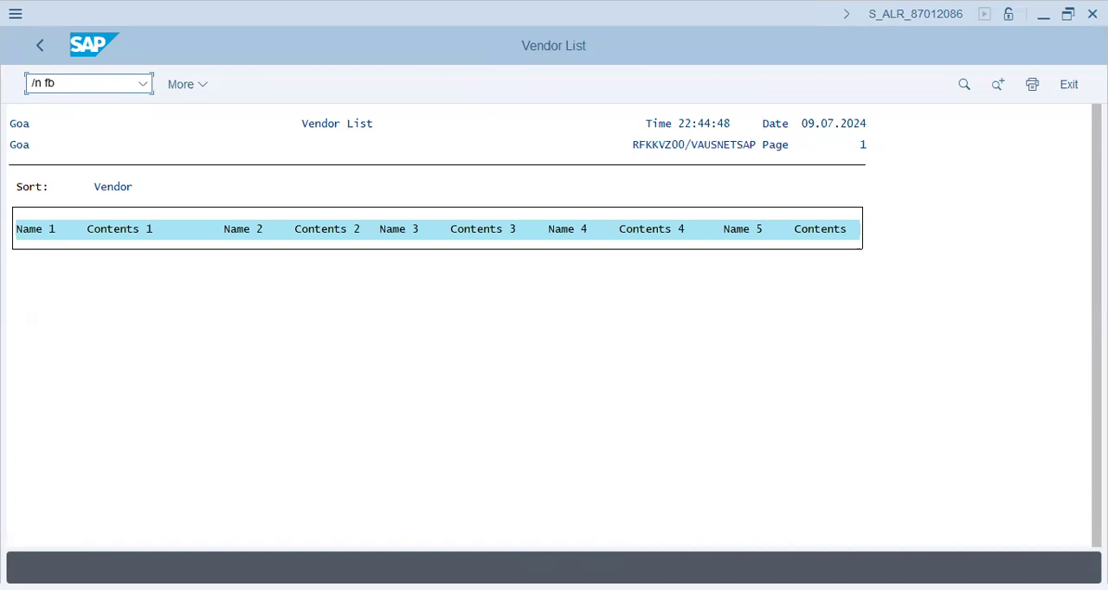
pyautogui.press('BackSpace')
pyautogui.write('s00')
pyautogui.press('Return')
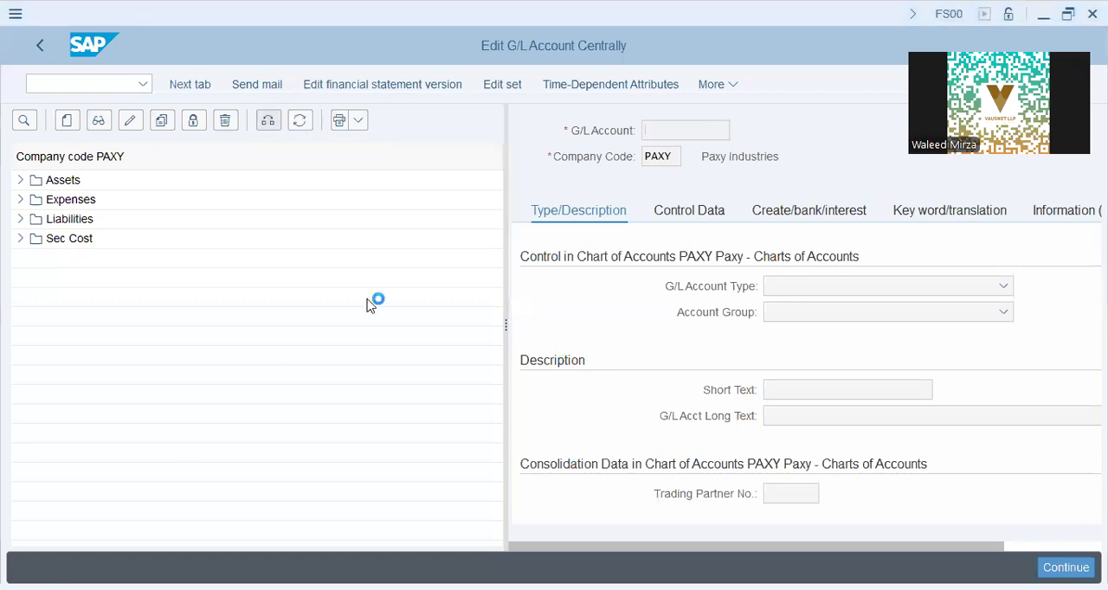
# - Try to change the company code of the G/L account overview to ST61
pyautogui.write('st61')
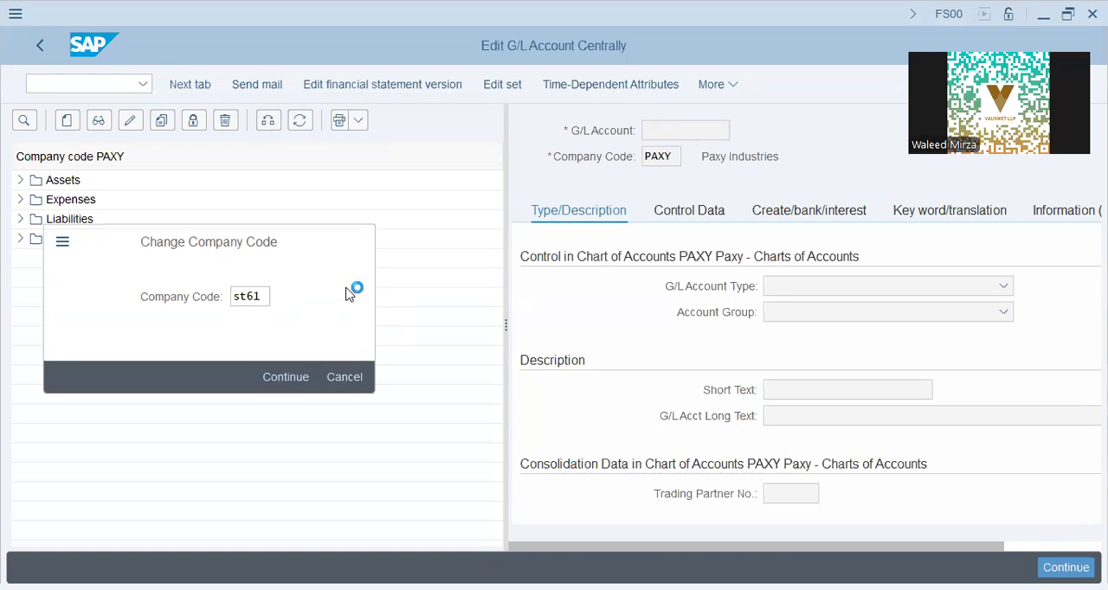
pyautogui.press('Return')
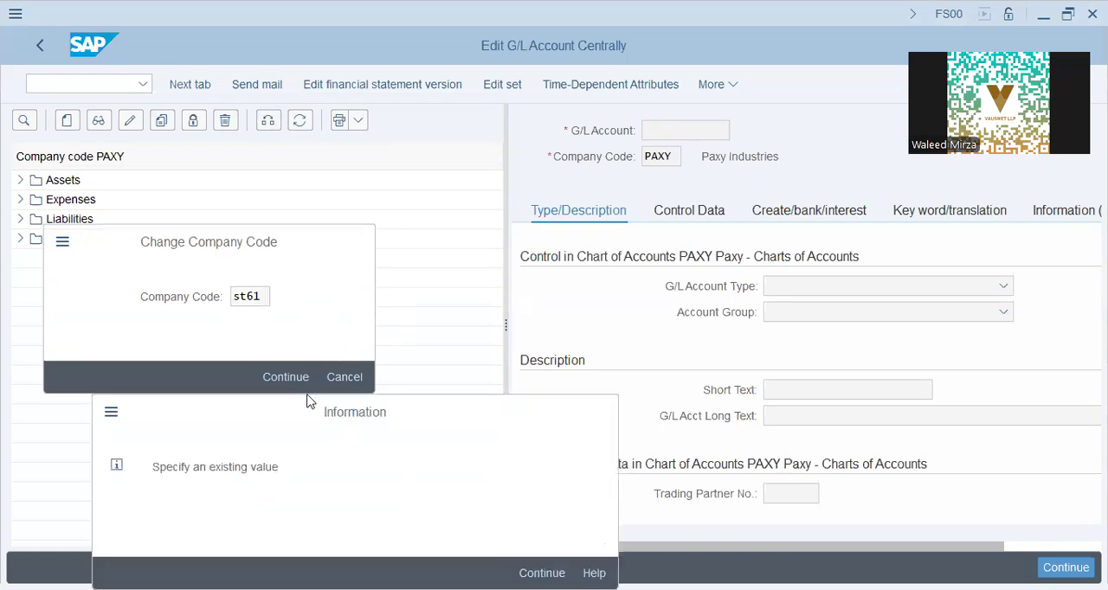
pyautogui.press('Return')
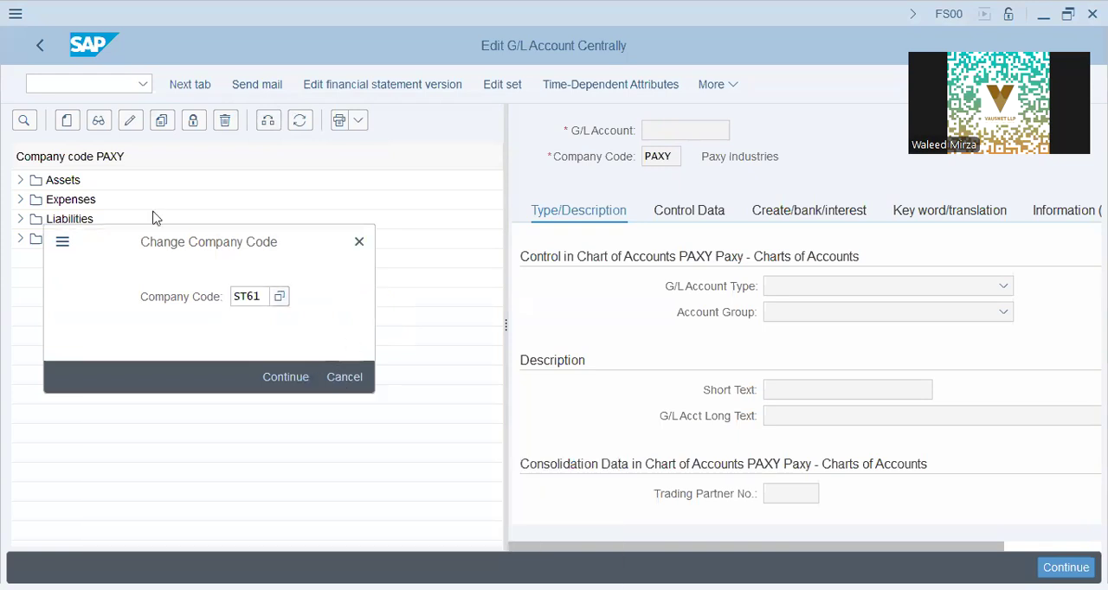
# - Start creating G/L account 20000 in company code ST61
pyautogui.click(67, 126)
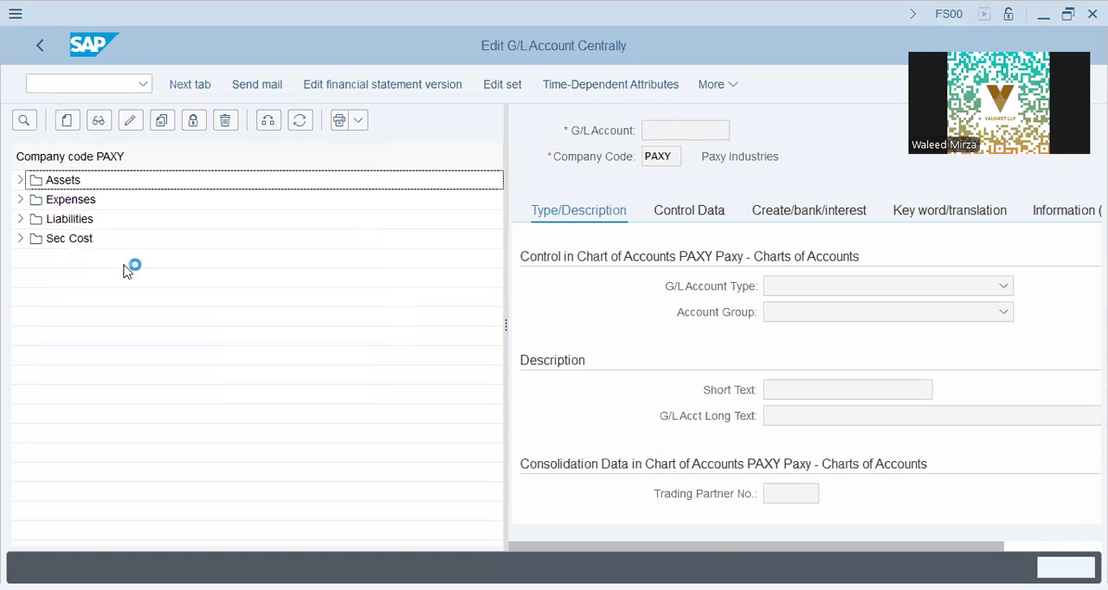
pyautogui.write('20000')
pyautogui.press('Tab')
pyautogui.write('st61')
pyautogui.press('Return')
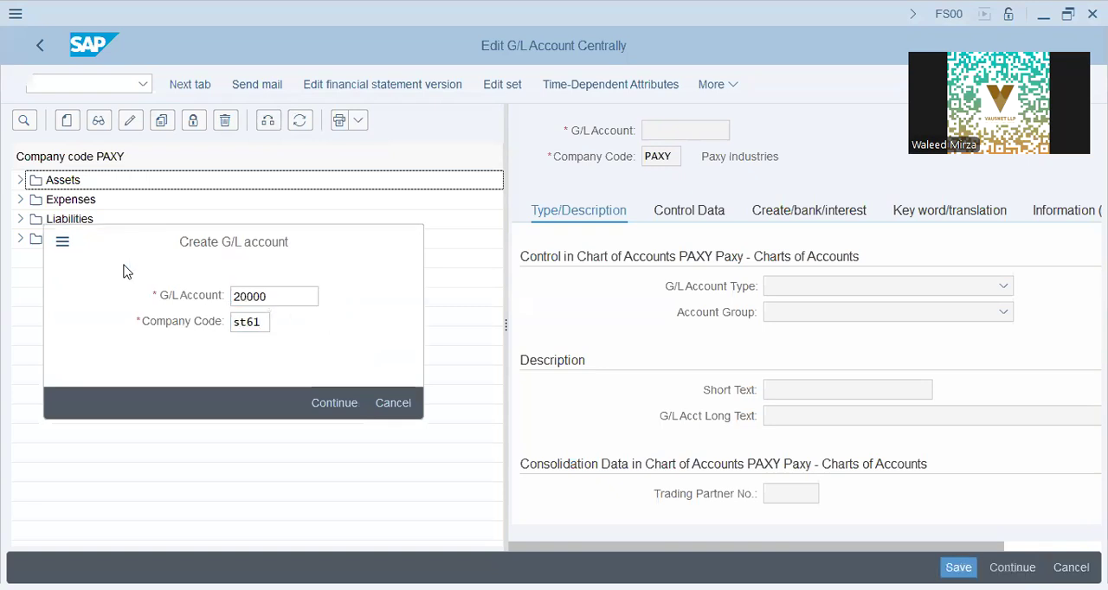
pyautogui.press('Return')
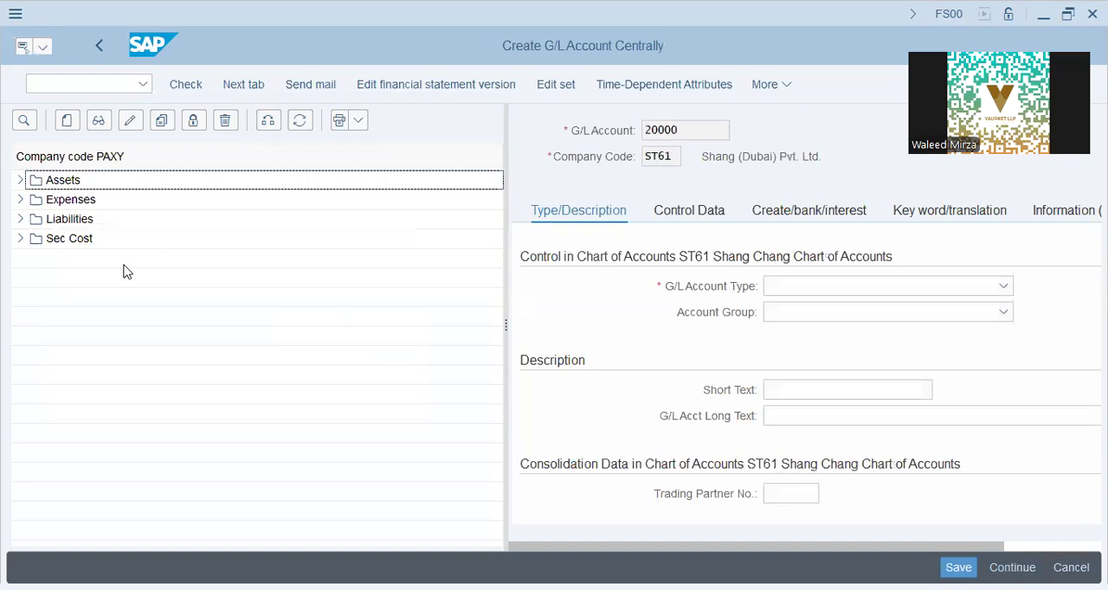
# - Set the type of G/L account 20000 to Balance Sheet Account
pyautogui.click(820, 286)
pyautogui.click(849, 310)
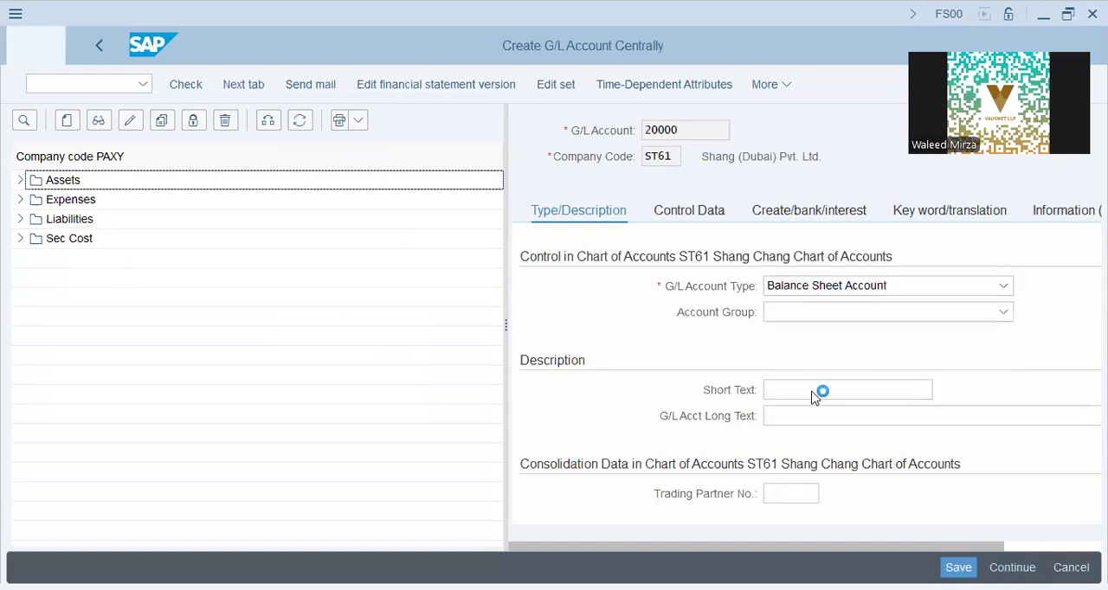
pyautogui.click(814, 391)
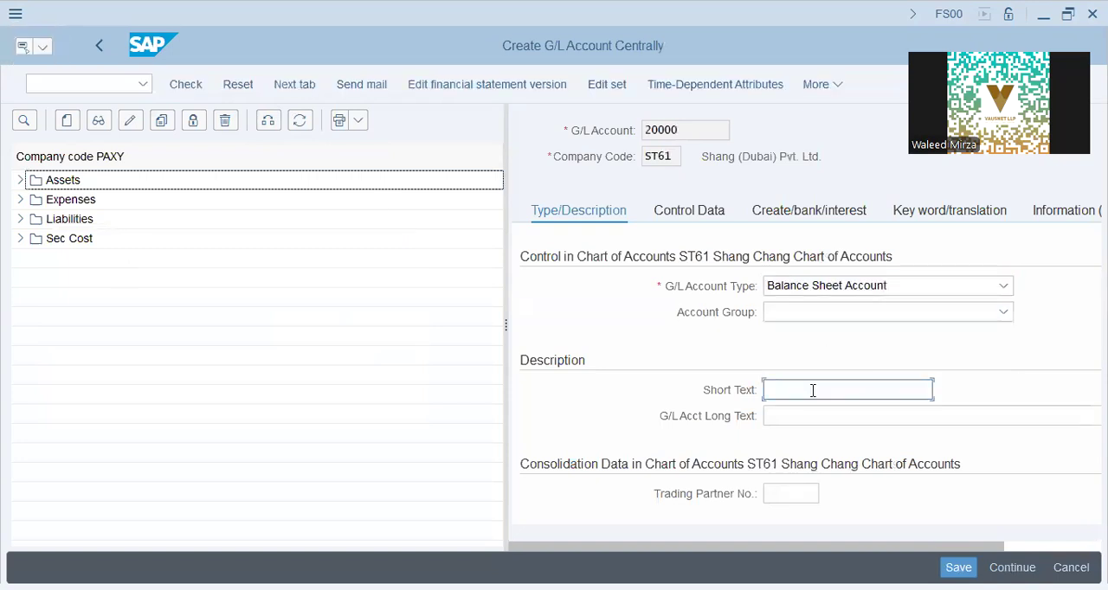
pyautogui.click(853, 312)
pyautogui.click(856, 413)
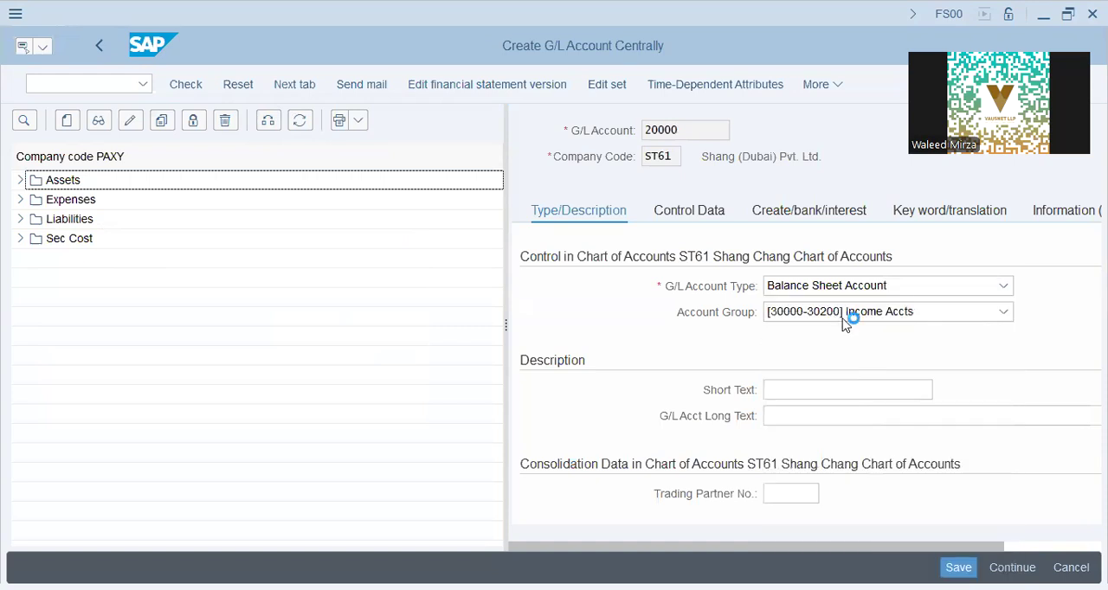
pyautogui.click(847, 319)
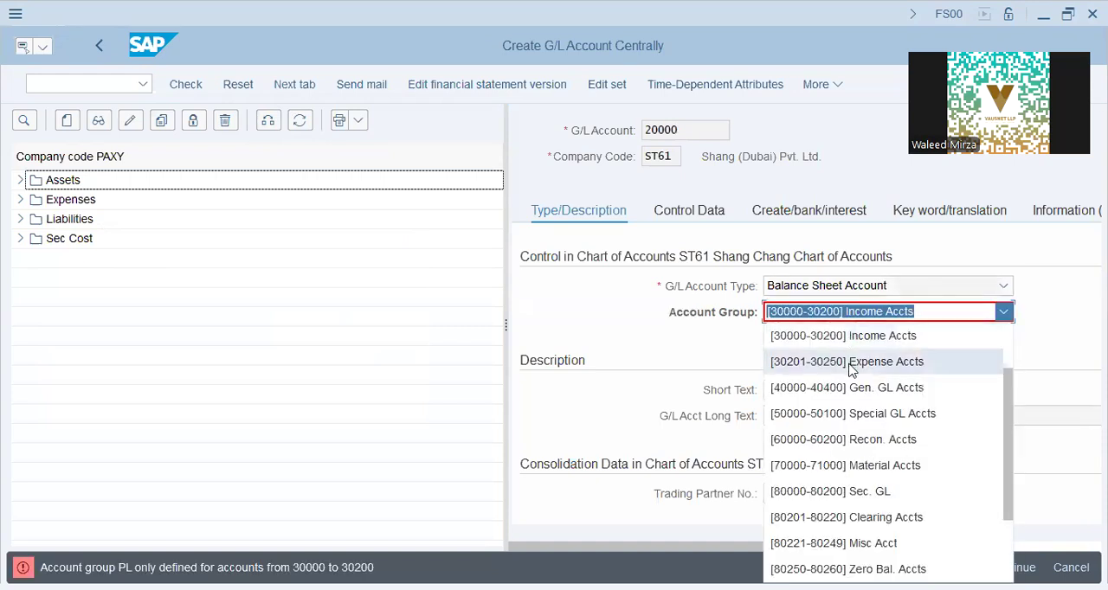
pyautogui.scroll(3, 852, 340)
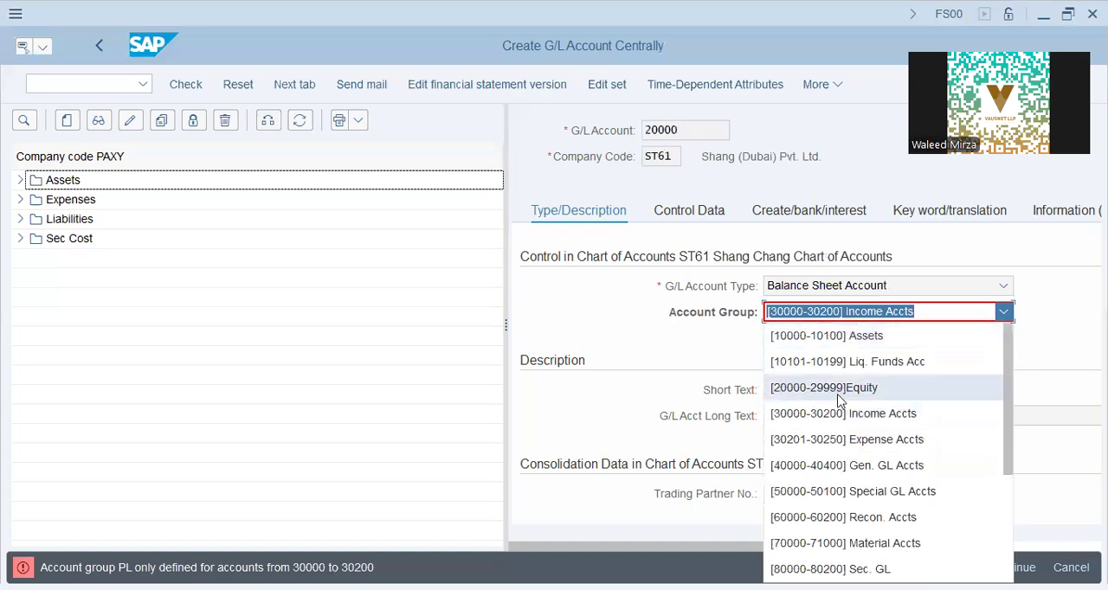
pyautogui.click(836, 388)
# - Enter Retained Earnings as both the short text and the long text of G/L account 20000
pyautogui.click(774, 389)
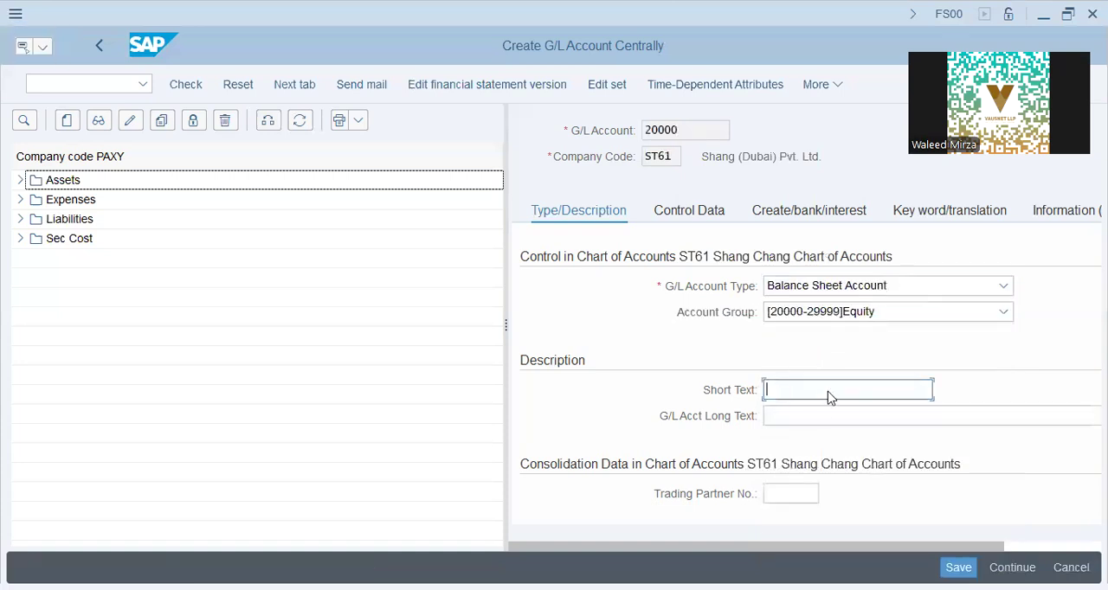
pyautogui.write('Reta')
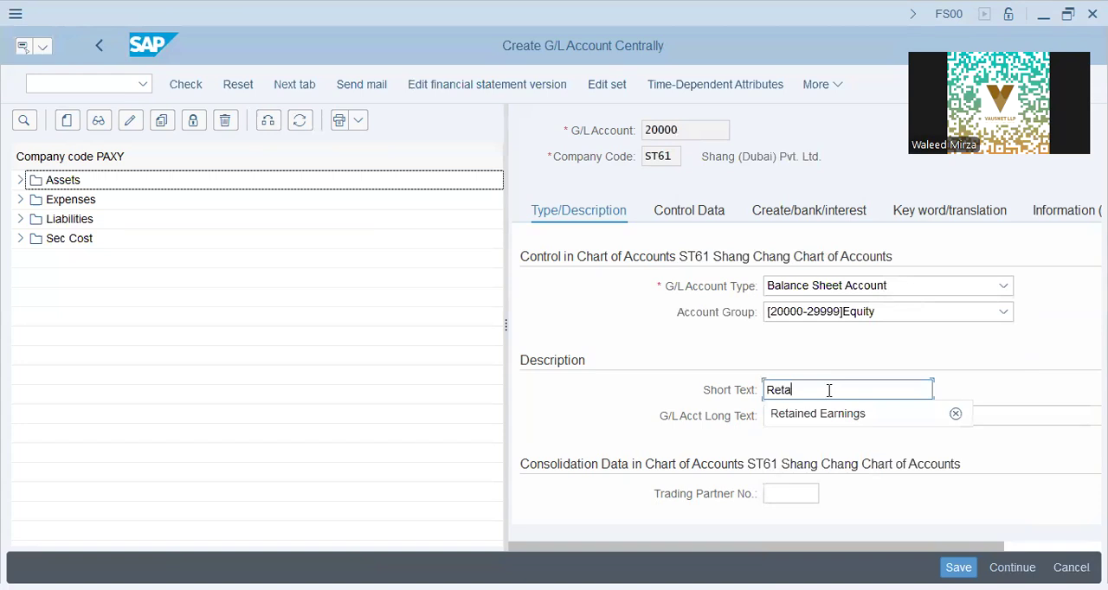
pyautogui.press('Down')
pyautogui.press('Tab')
pyautogui.write('R')
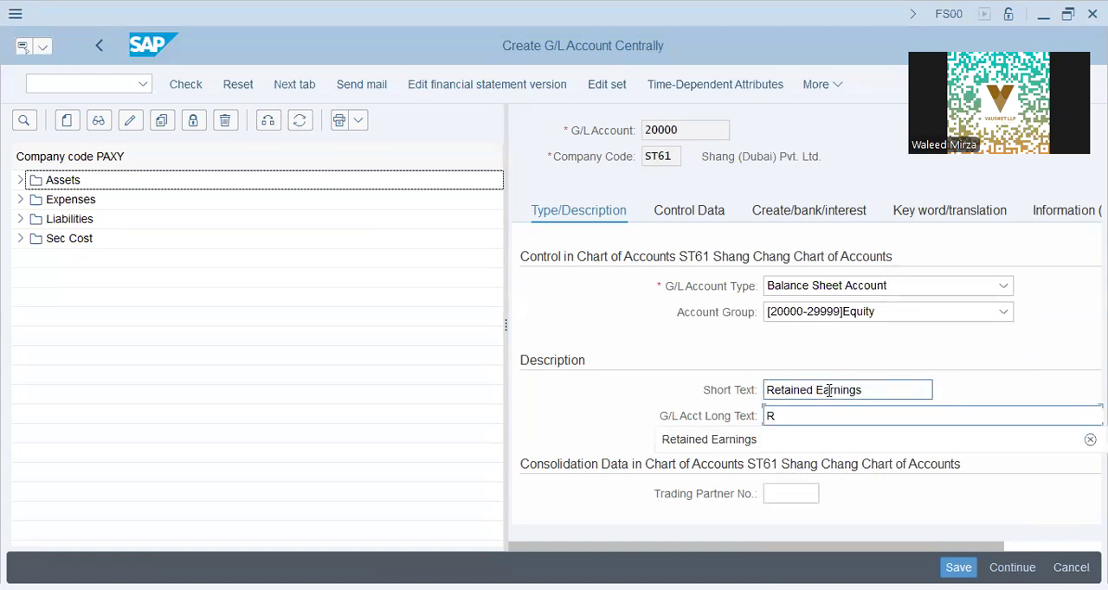
pyautogui.write('etained')
pyautogui.press('Down')
pyautogui.press('Return')
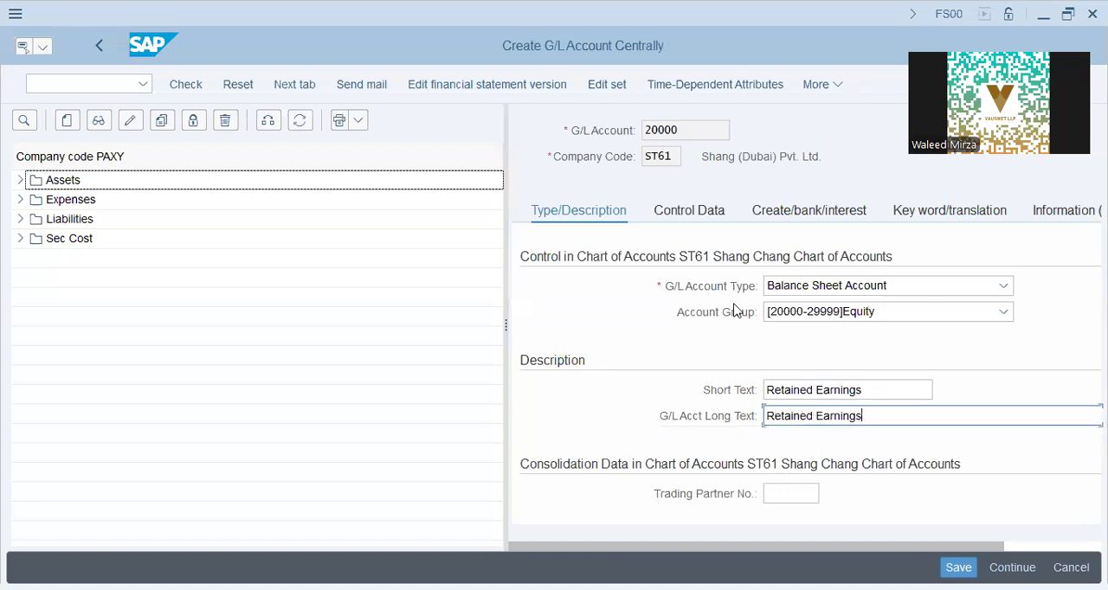
# - Set the sort key in the control data of G/L account 20000 to 001
pyautogui.click(675, 218)
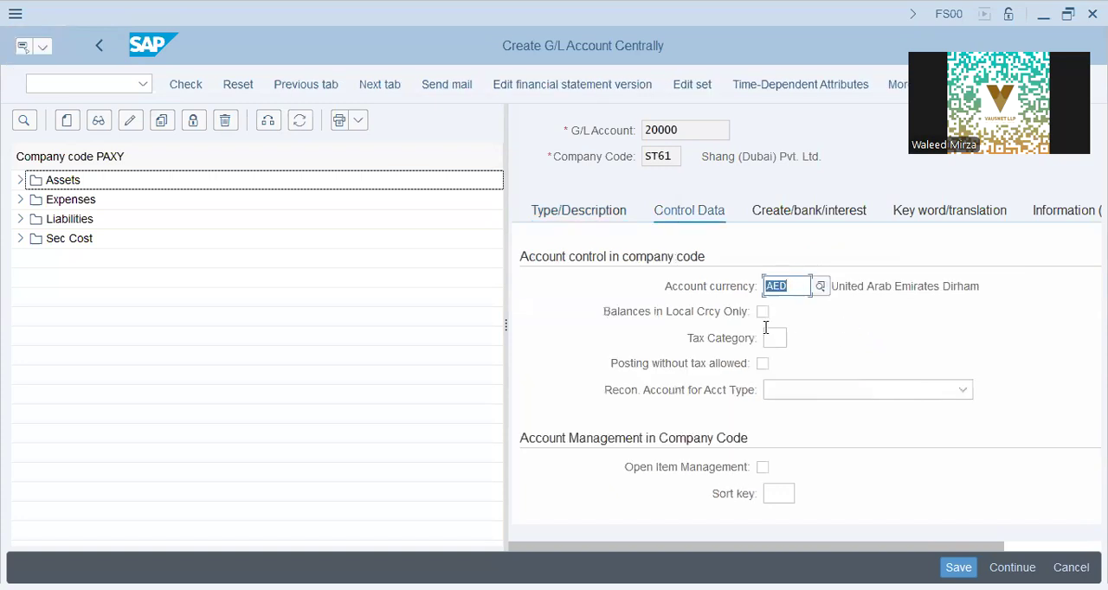
pyautogui.scroll(-2, 805, 354)
pyautogui.scroll(3, 804, 353)
pyautogui.click(789, 496)
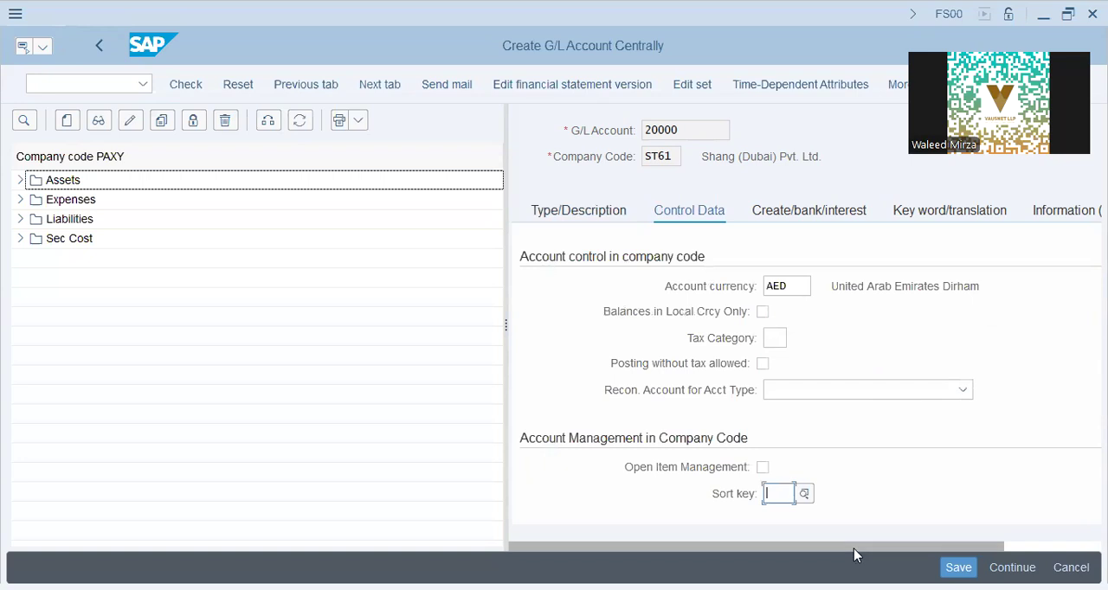
pyautogui.write('001')
pyautogui.scroll(-2, 759, 247)
# - Assign field status group G001 to account 20000, enable Post Automatically Only and save the account
pyautogui.click(801, 210)
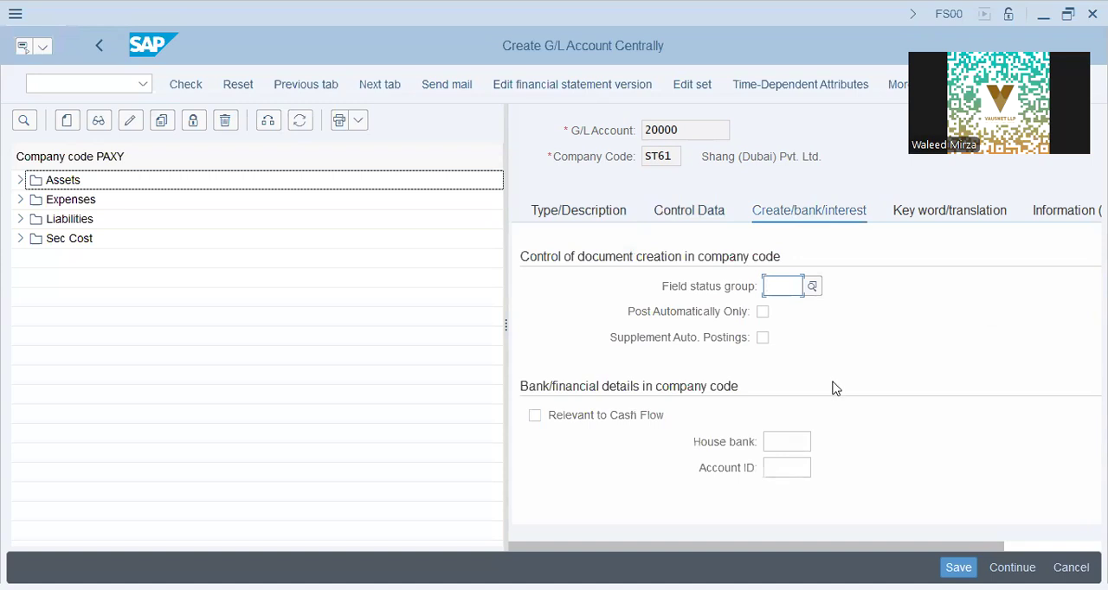
pyautogui.write('g001')
pyautogui.press('Tab')
pyautogui.press('space')
pyautogui.press('Tab')
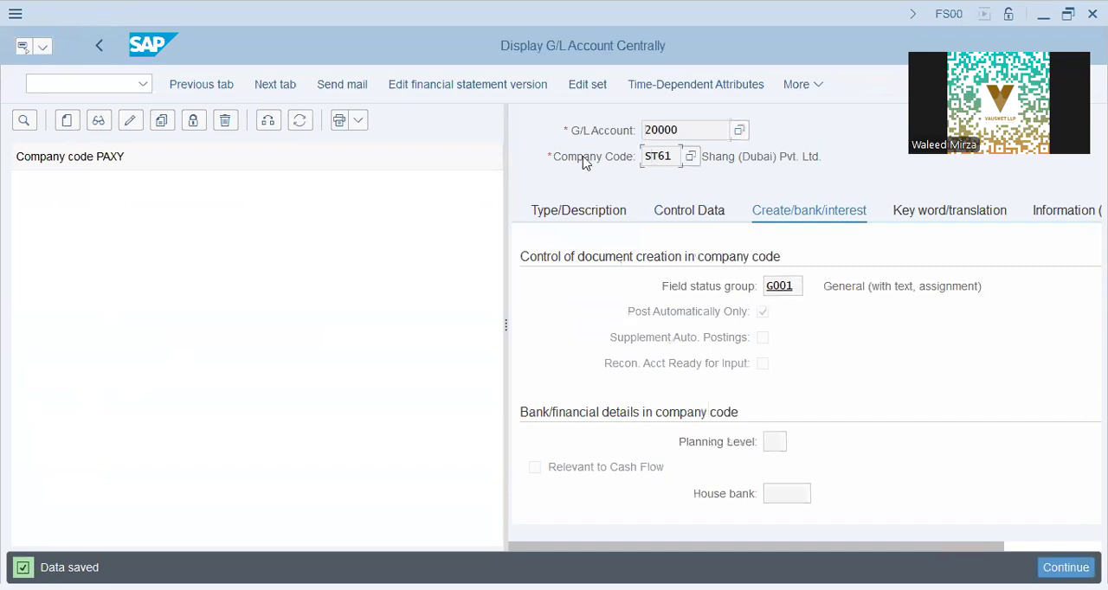
# - Change the company code of the G/L account overview to ST61
pyautogui.click(267, 121)
pyautogui.write('st61')
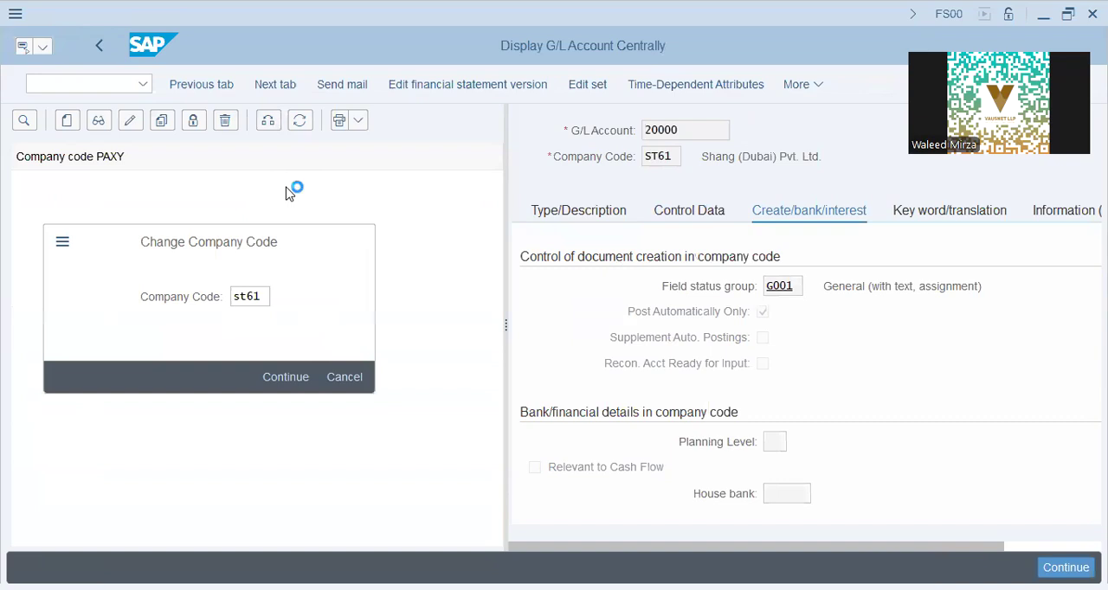
pyautogui.press('Return')
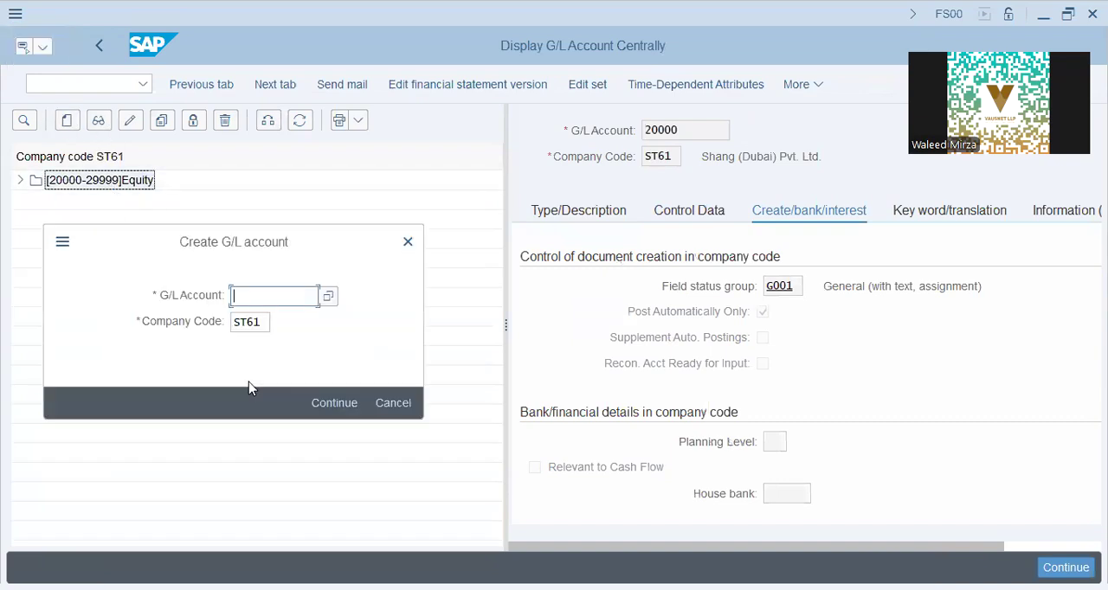
# - Start creating G/L account 60000 in company code ST61 and assign field status group G067 (Reconciliation accounts)
pyautogui.press('Tab')
pyautogui.press('Return')
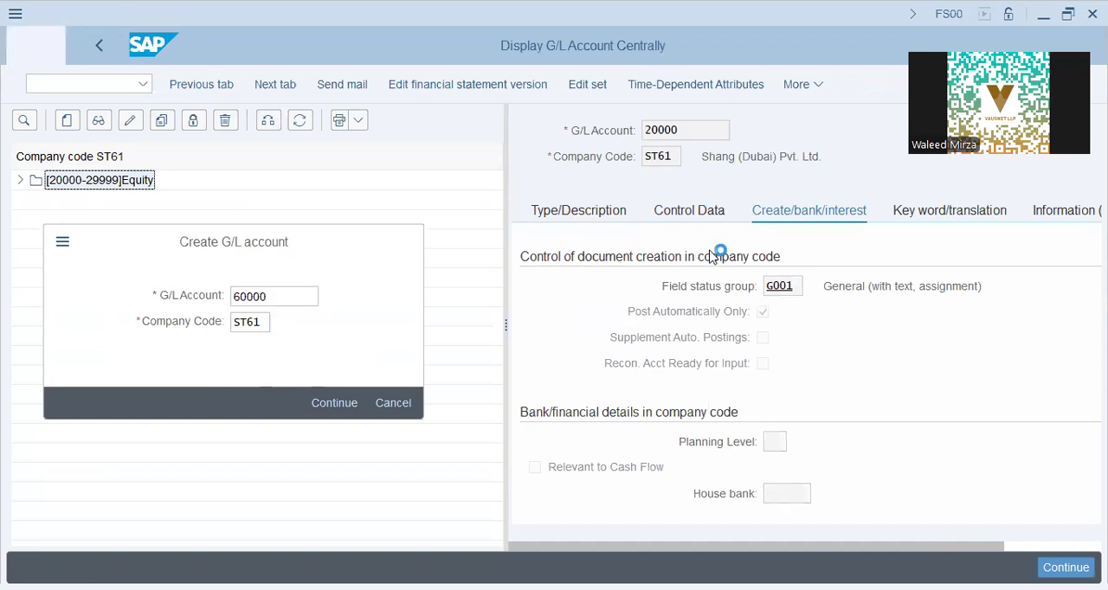
pyautogui.click(809, 288)
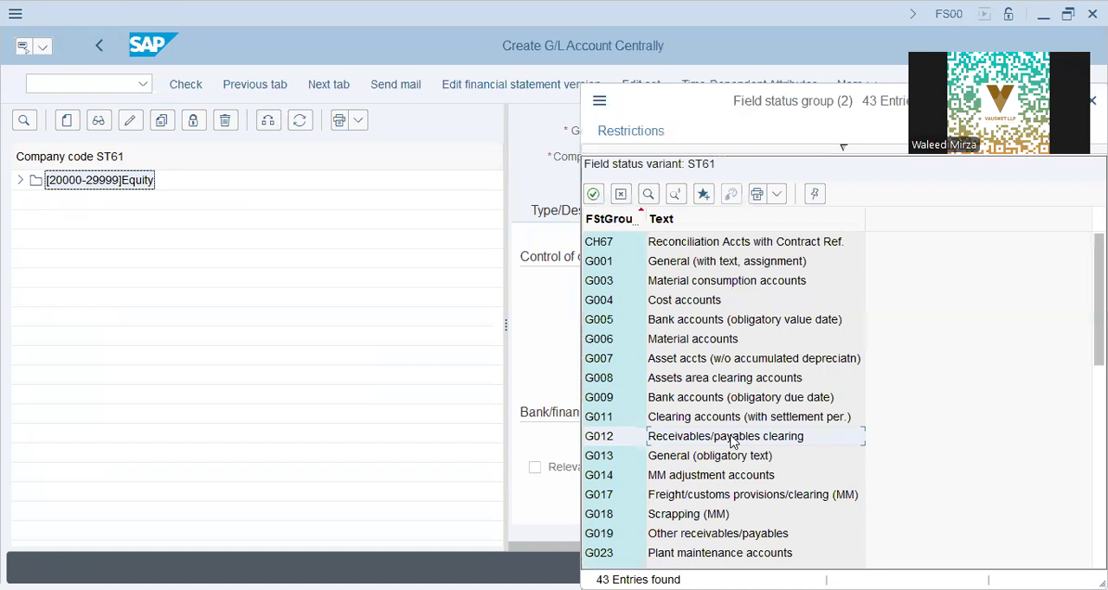
pyautogui.click(673, 478)
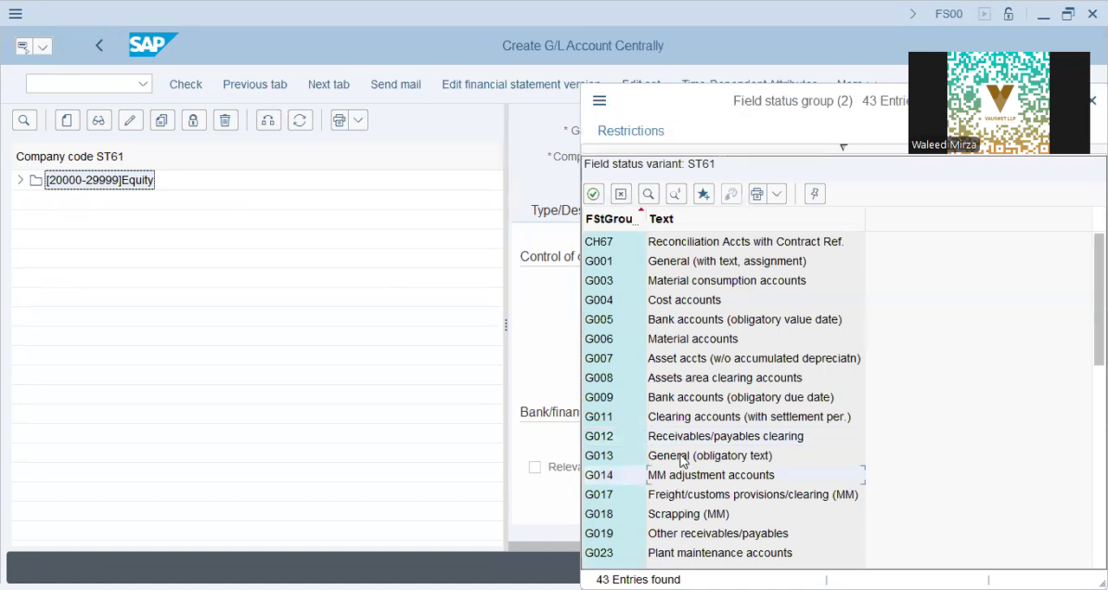
pyautogui.click(681, 459)
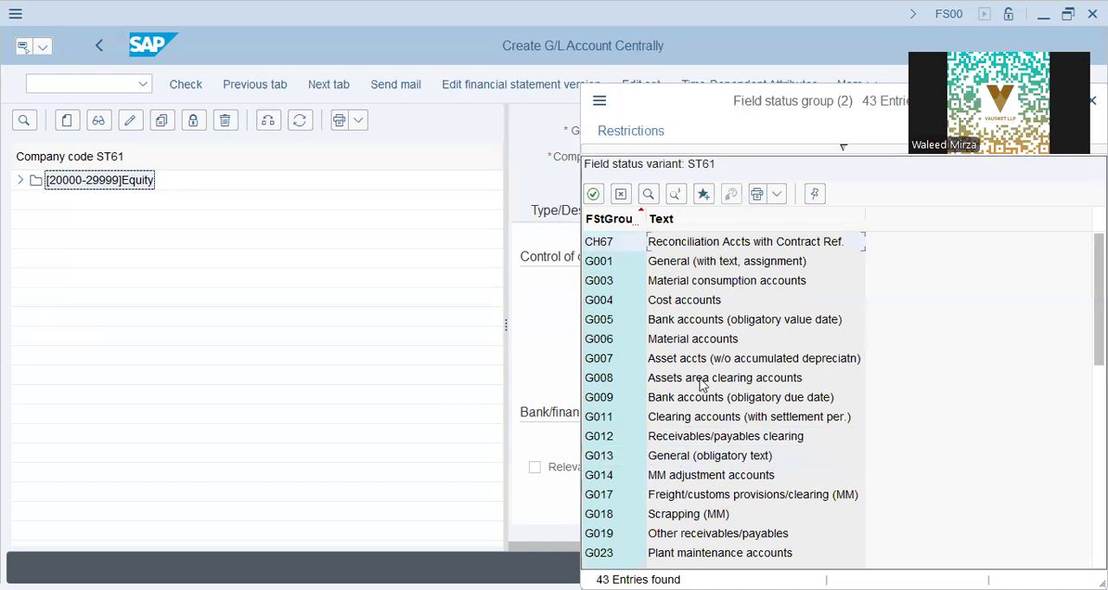
pyautogui.scroll(-3, 701, 387)
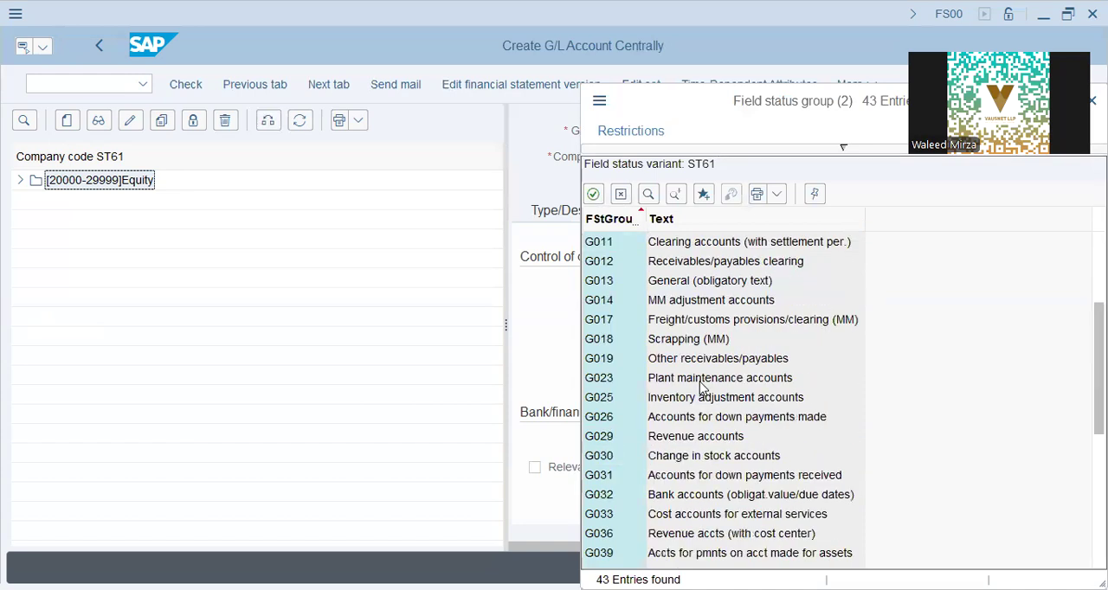
pyautogui.scroll(-3, 701, 387)
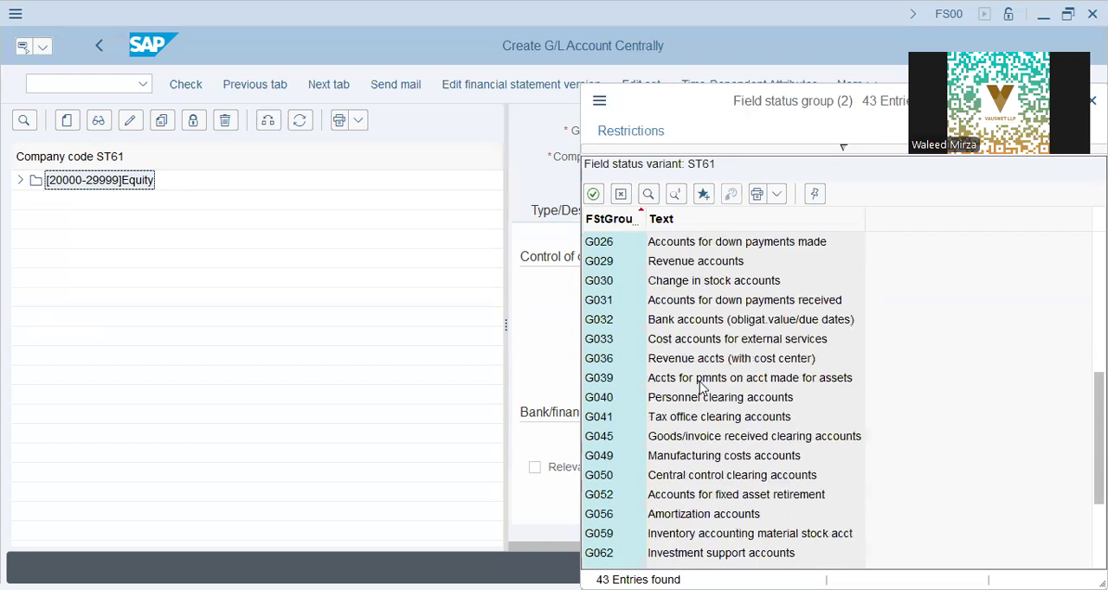
pyautogui.scroll(-3, 701, 387)
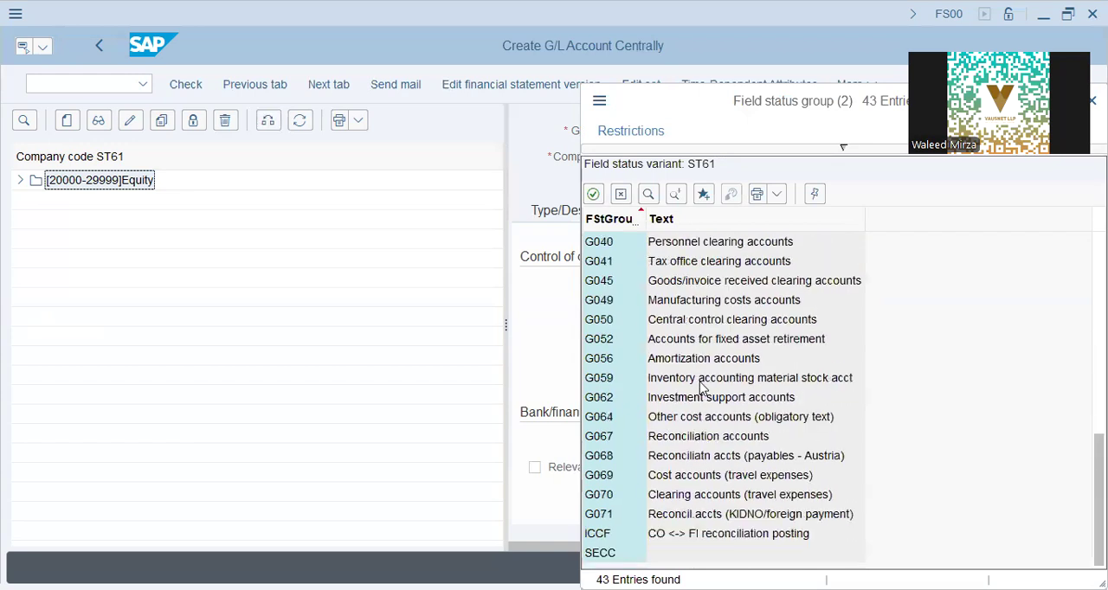
pyautogui.doubleClick(703, 439)
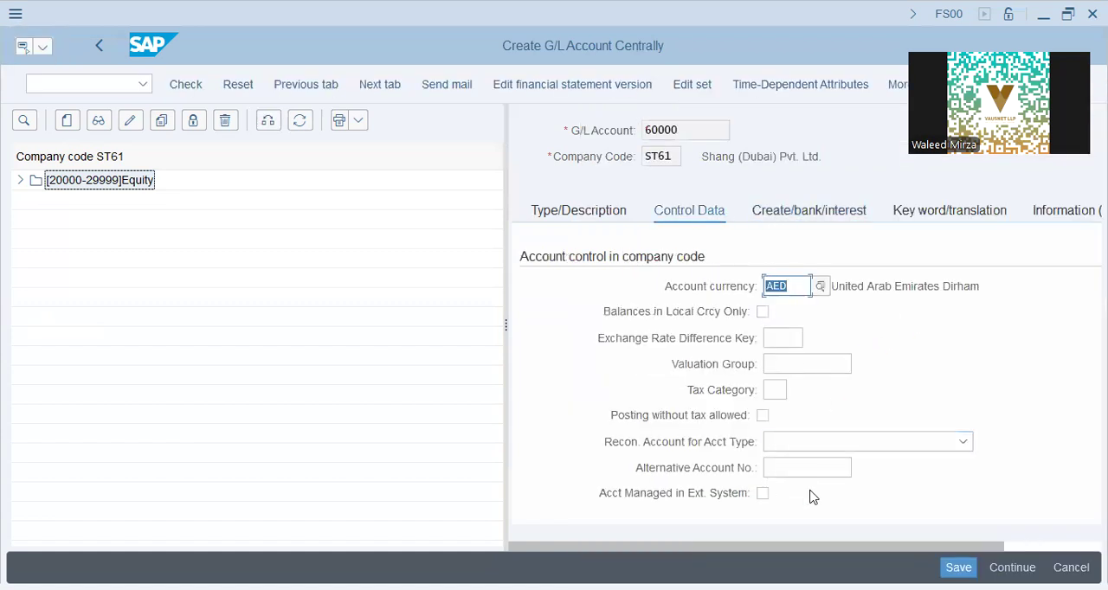
# - Make account 60000 a reconciliation account for Vendors and set its sort key to 014
pyautogui.click(816, 444)
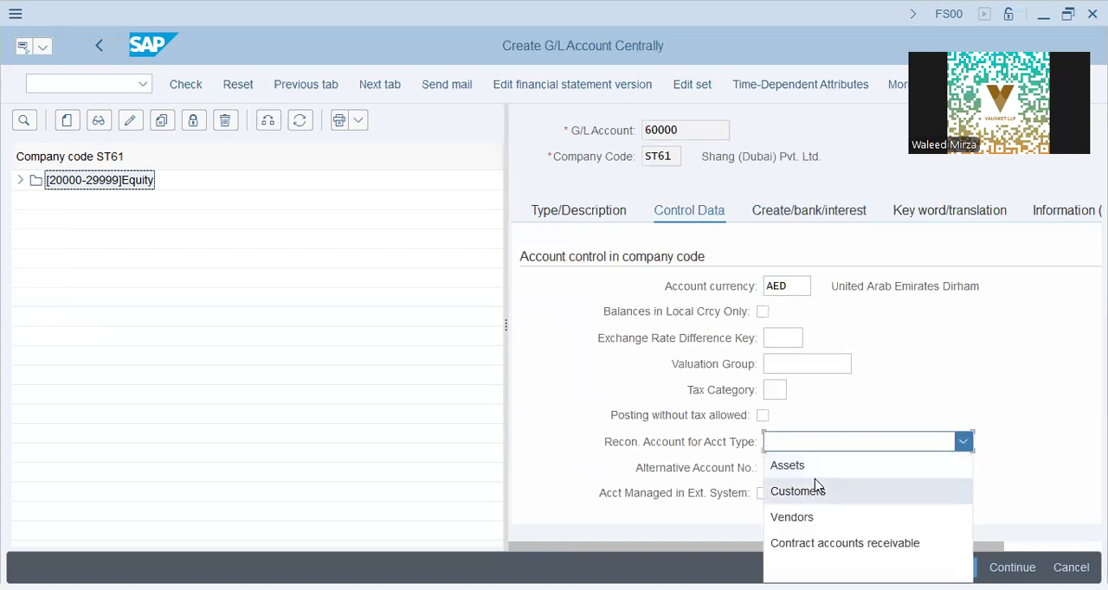
pyautogui.click(816, 519)
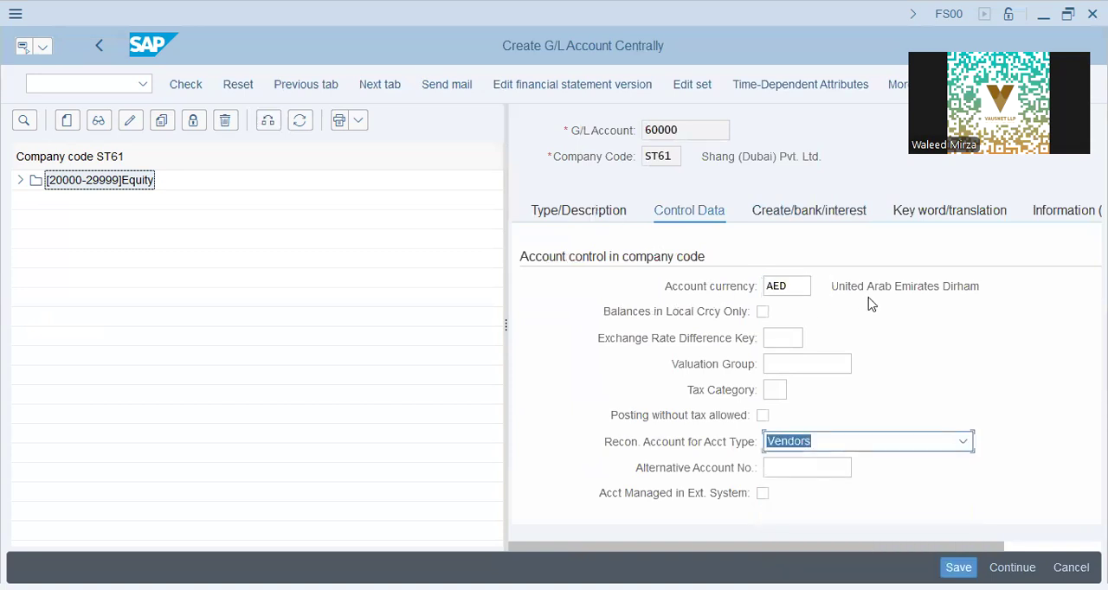
pyautogui.scroll(-3, 816, 388)
pyautogui.scroll(-3, 771, 433)
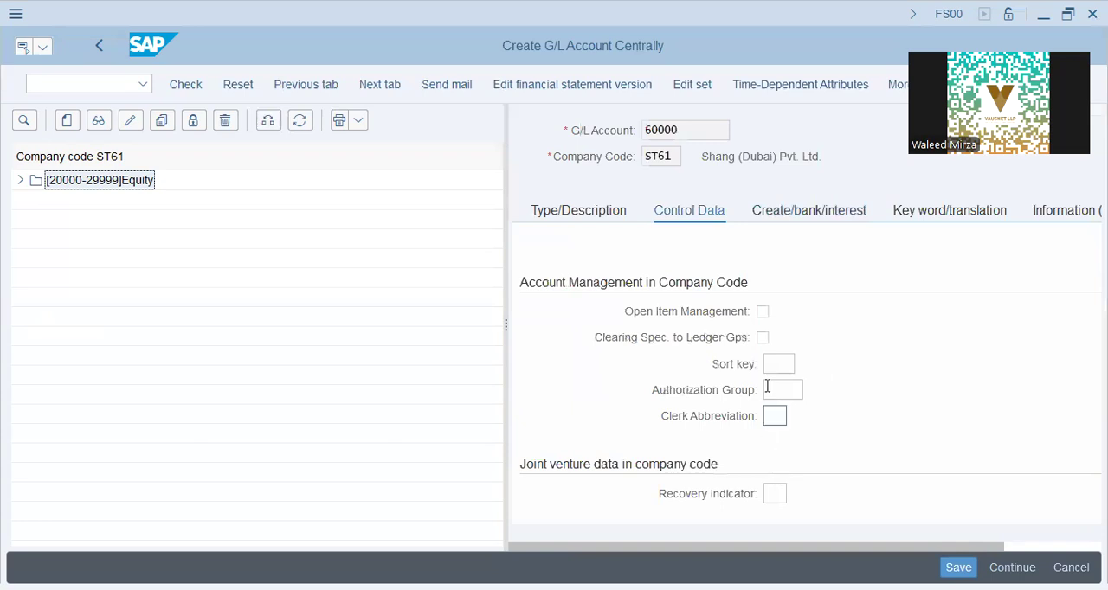
pyautogui.click(775, 363)
pyautogui.write('g15')
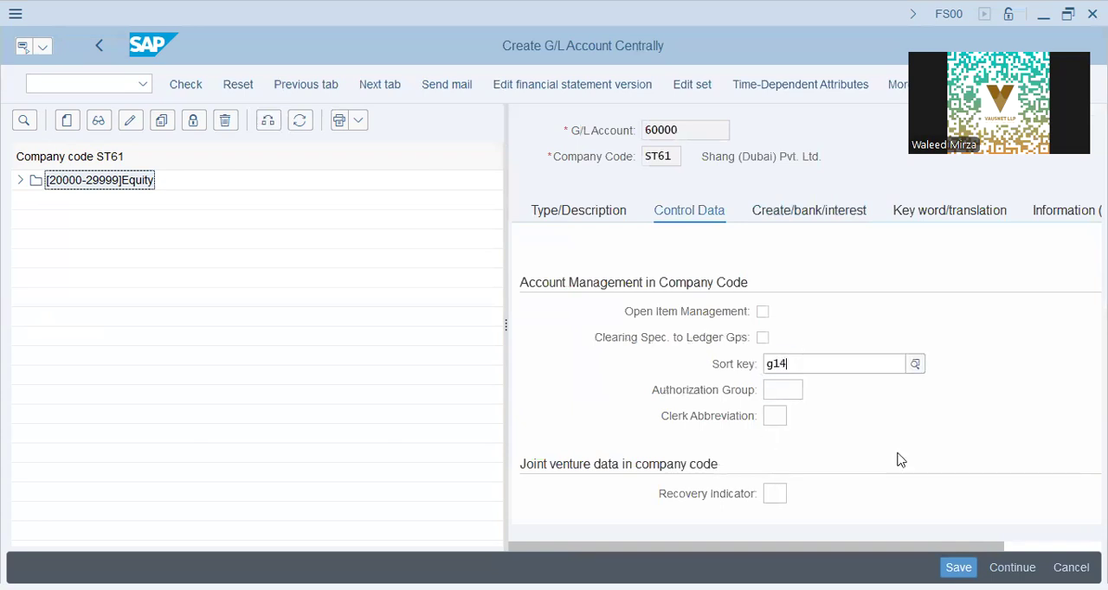
pyautogui.press('BackSpace')
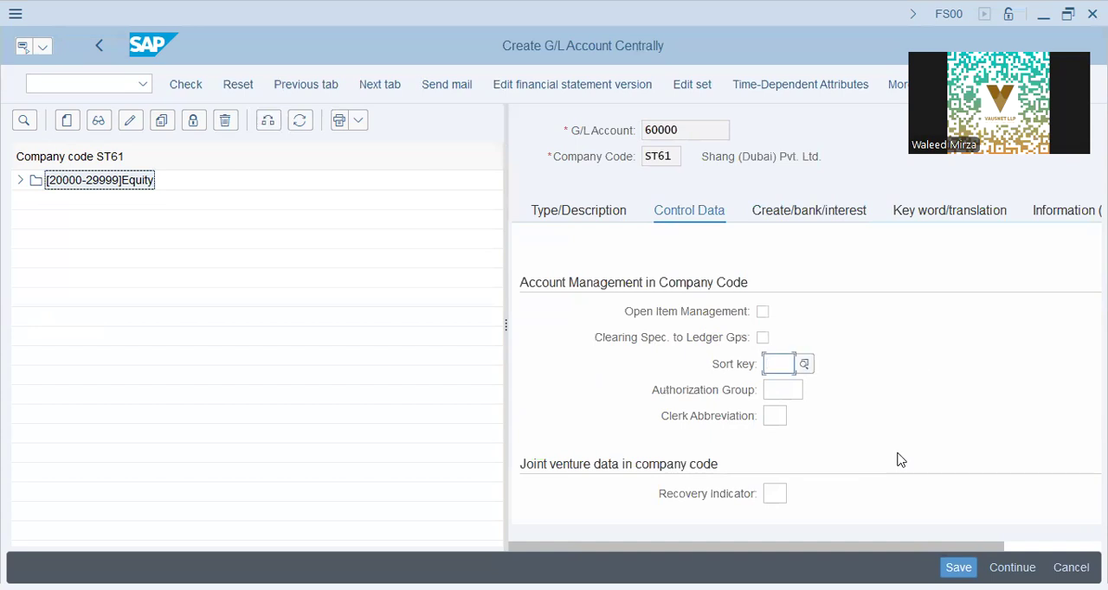
pyautogui.write('014')
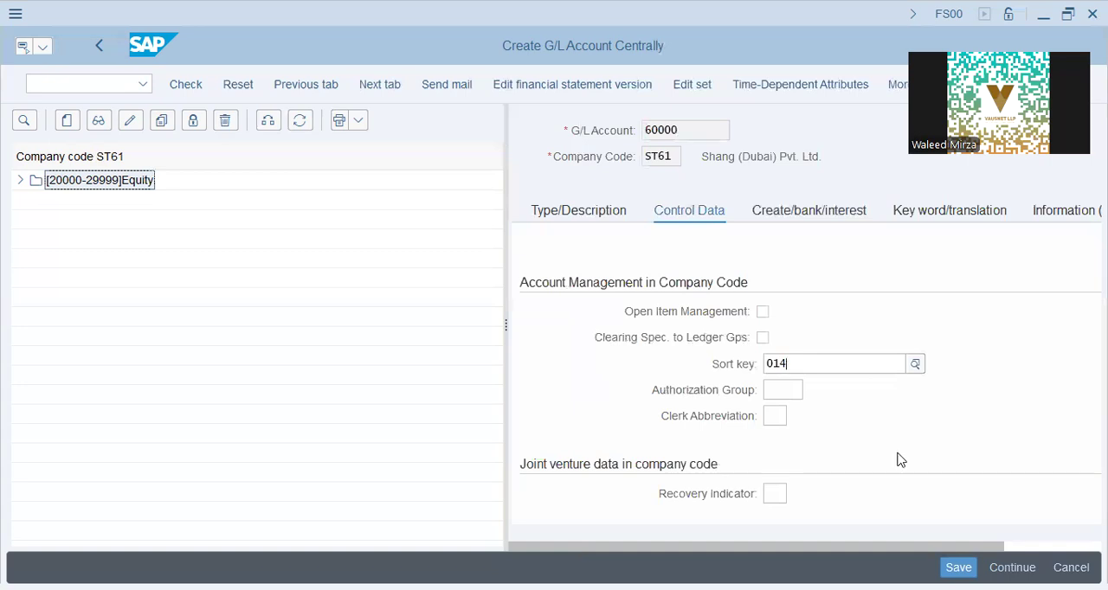
pyautogui.press('Return')
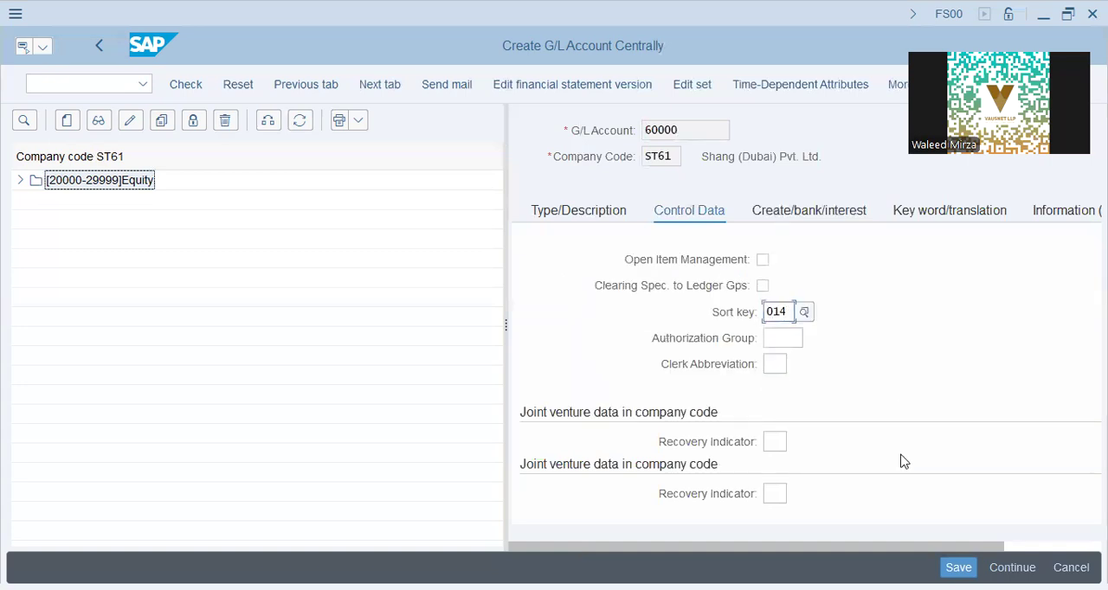
pyautogui.click(587, 222)
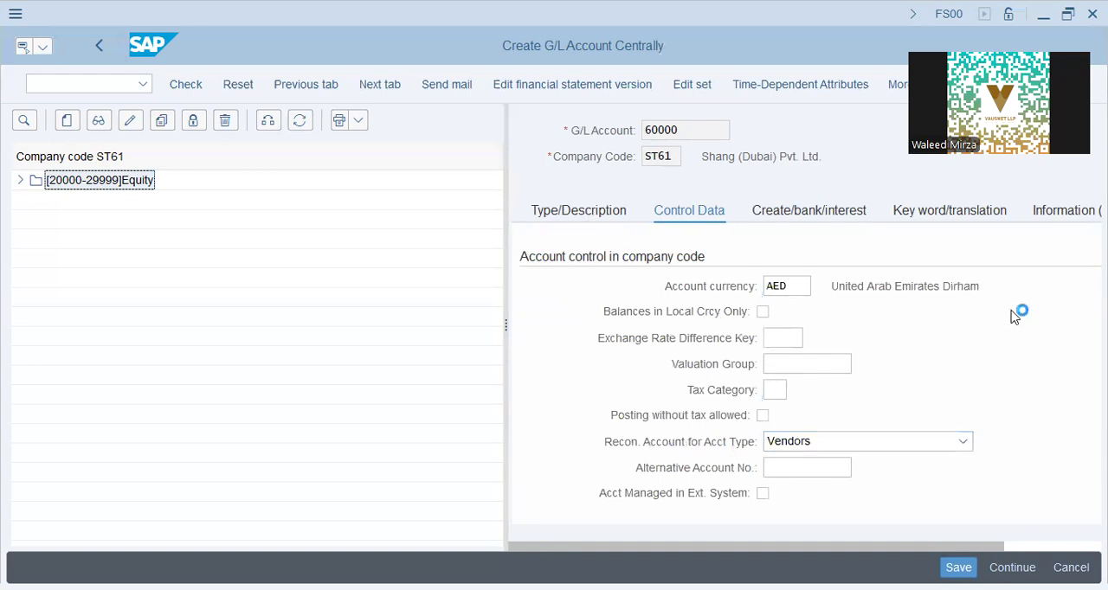
pyautogui.click(812, 287)
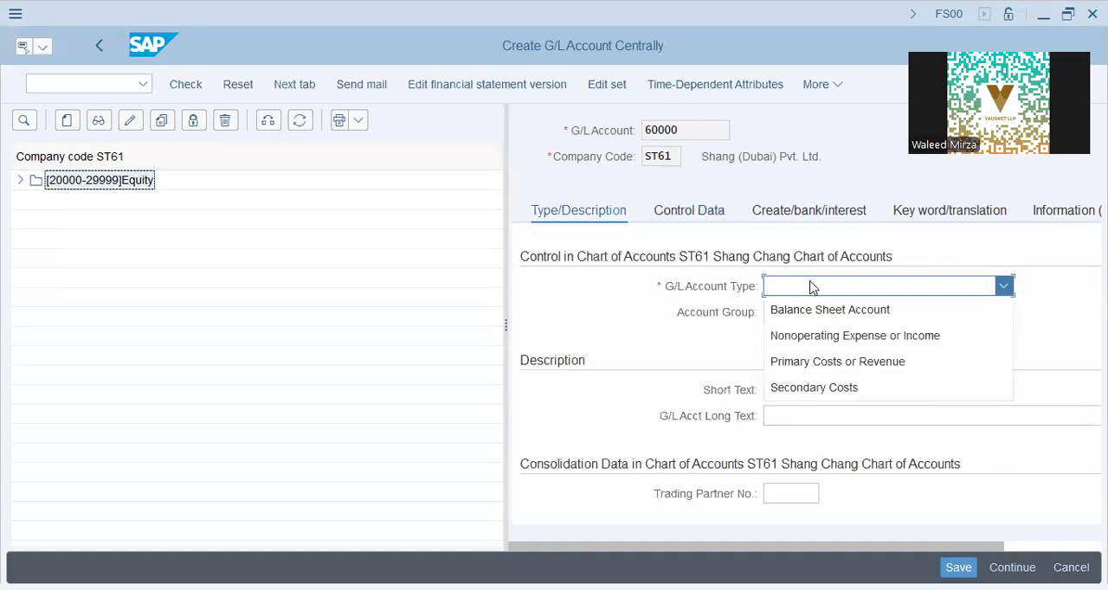
pyautogui.click(822, 312)
pyautogui.click(821, 314)
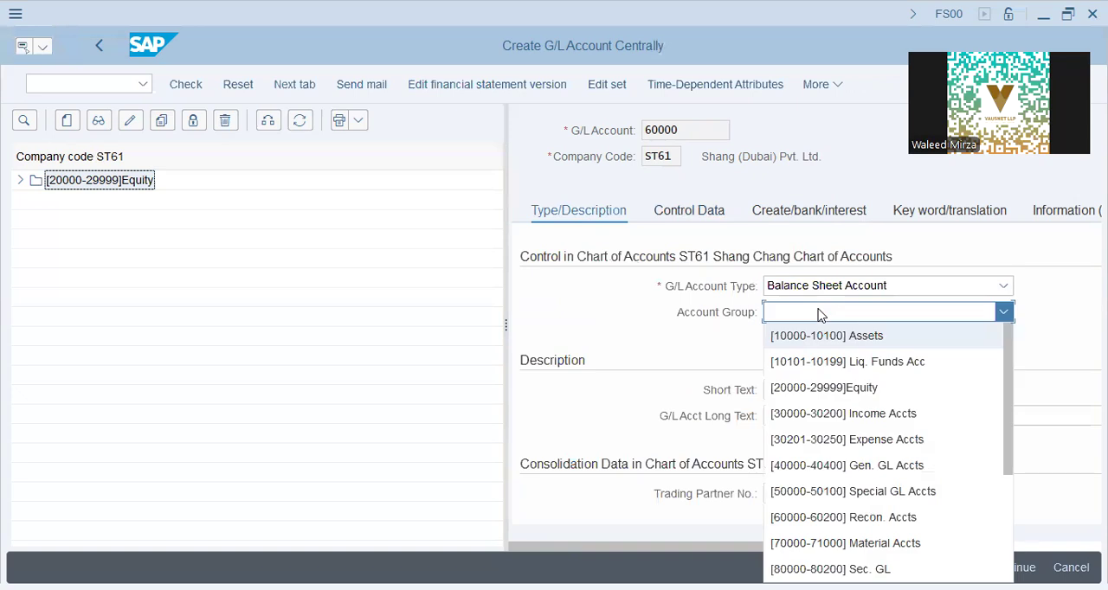
pyautogui.click(833, 514)
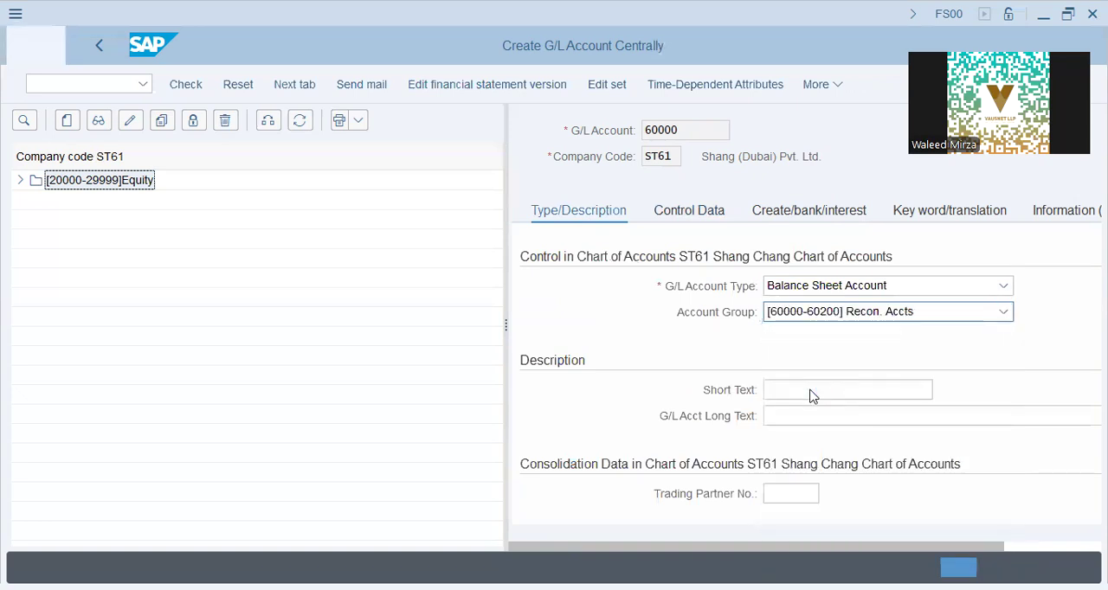
# - Enter Vendor Recon as the short and long text of account 60000 and save the account
pyautogui.write('Vendor Recon')
pyautogui.press('Tab')
pyautogui.write('Vendor Re')
pyautogui.press('Return')
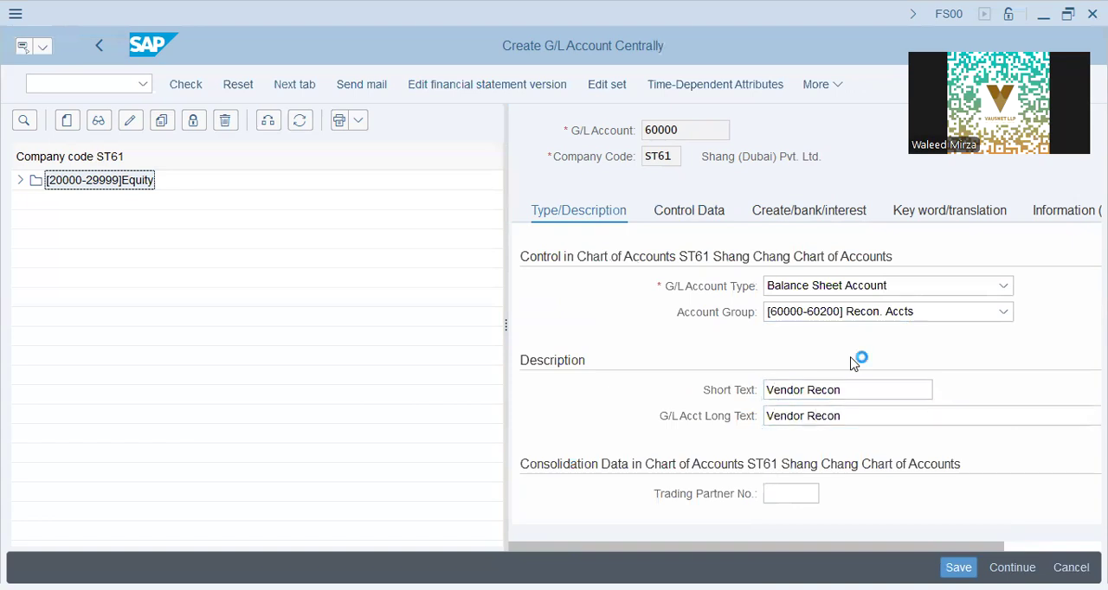
pyautogui.hotkey('ctrl', 's')
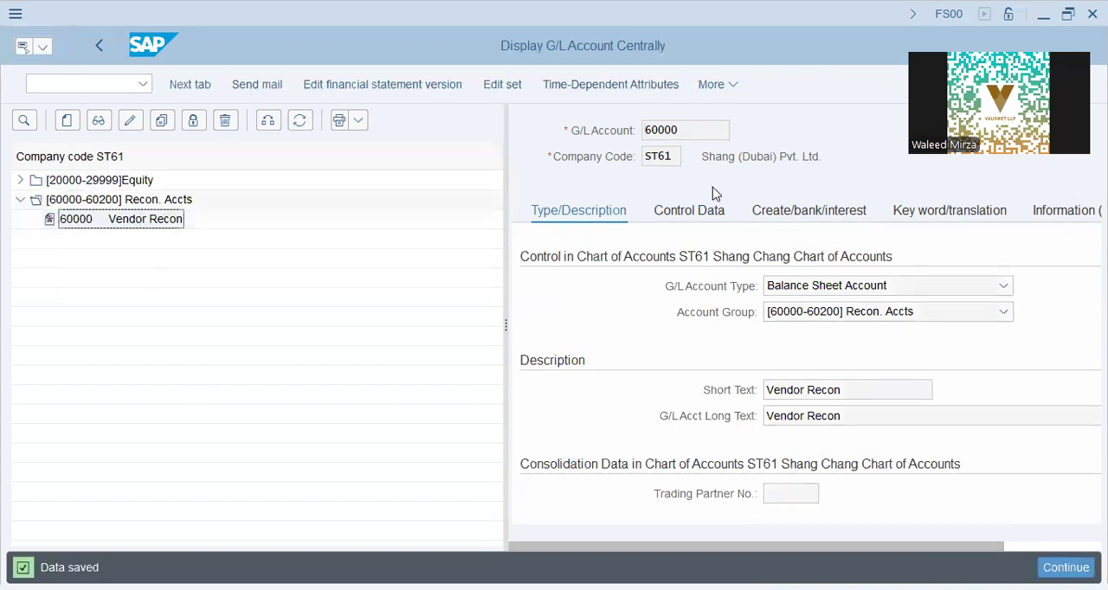
# - Leave the G/L account display and return to the SAP Easy Access screen
pyautogui.moveTo(687, 130); pyautogui.dragTo(201, 127)
pyautogui.click(95, 84)
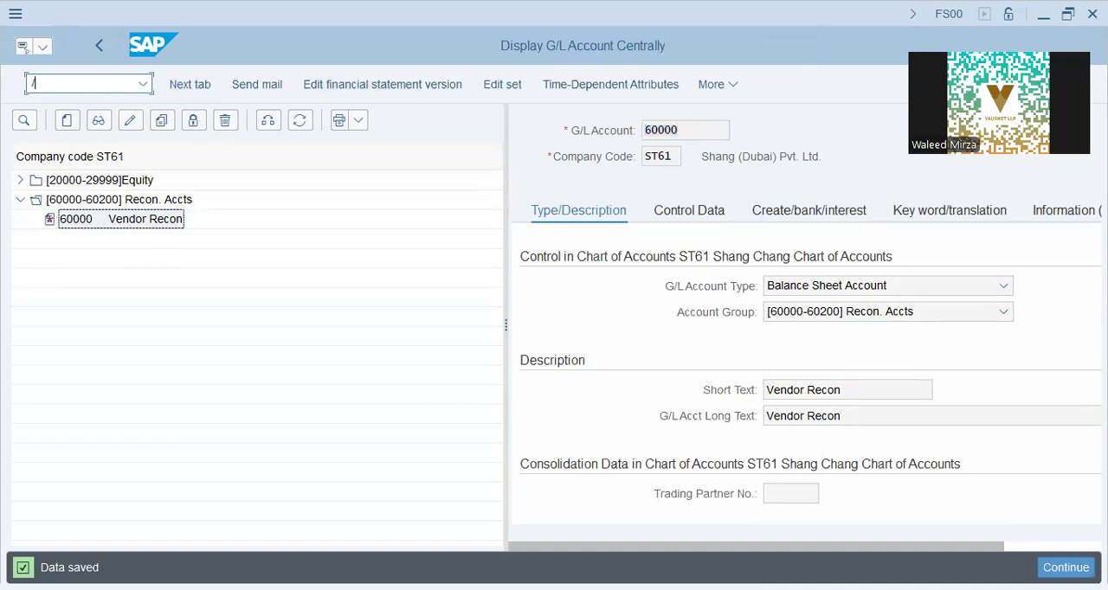
pyautogui.write('/n')
pyautogui.press('Return')
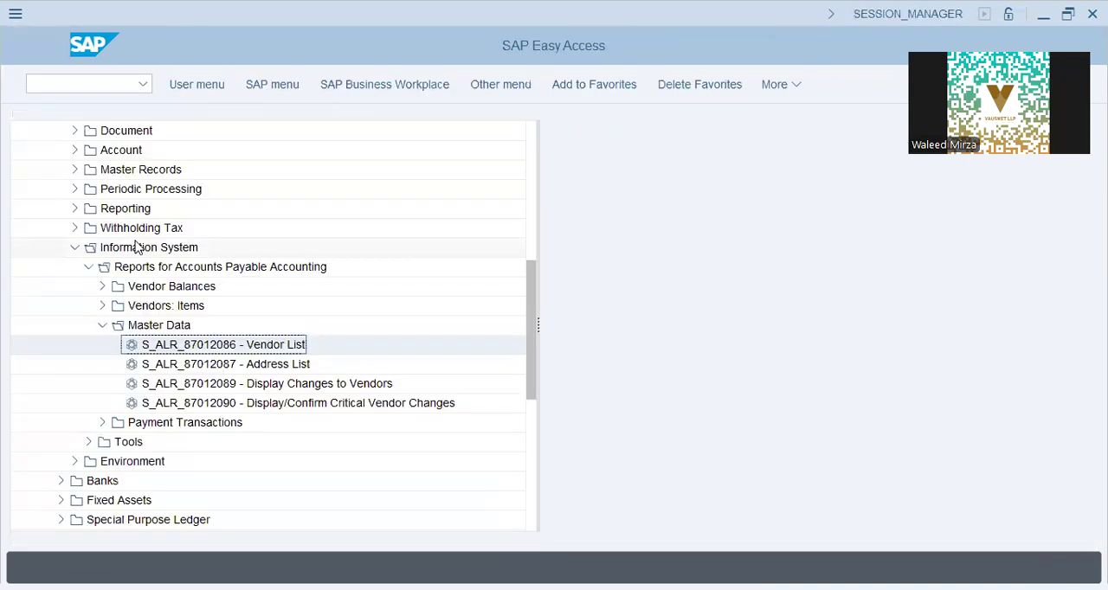
# - Locate the info record transaction ME11 - Create in the SAP menu under Logistics, Materials Management, Purchasing, Master Data
pyautogui.scroll(5, 141, 265)
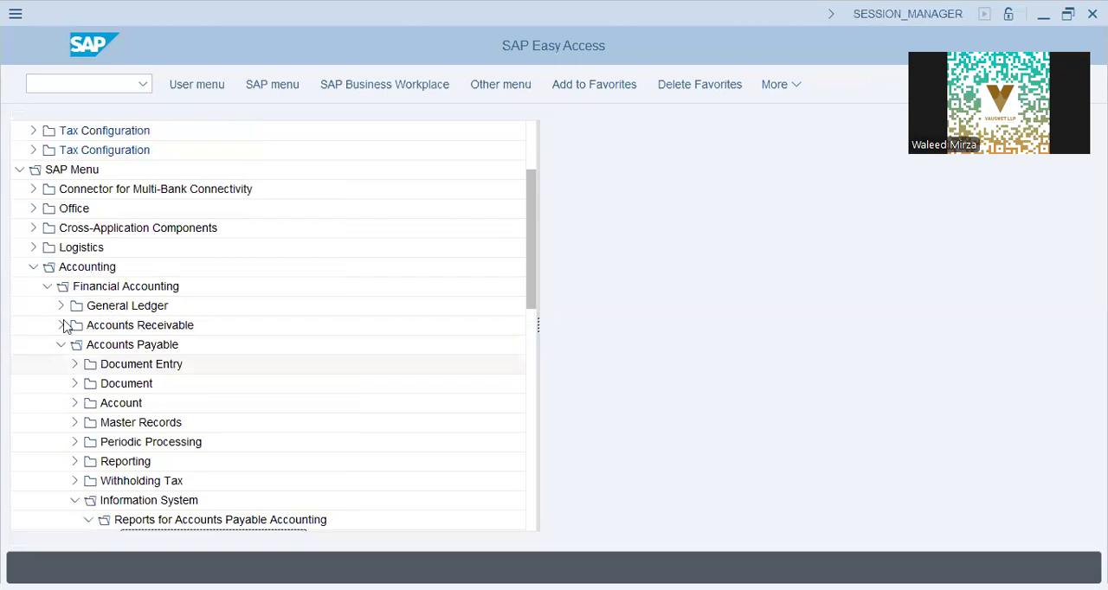
pyautogui.click(60, 344)
pyautogui.click(46, 286)
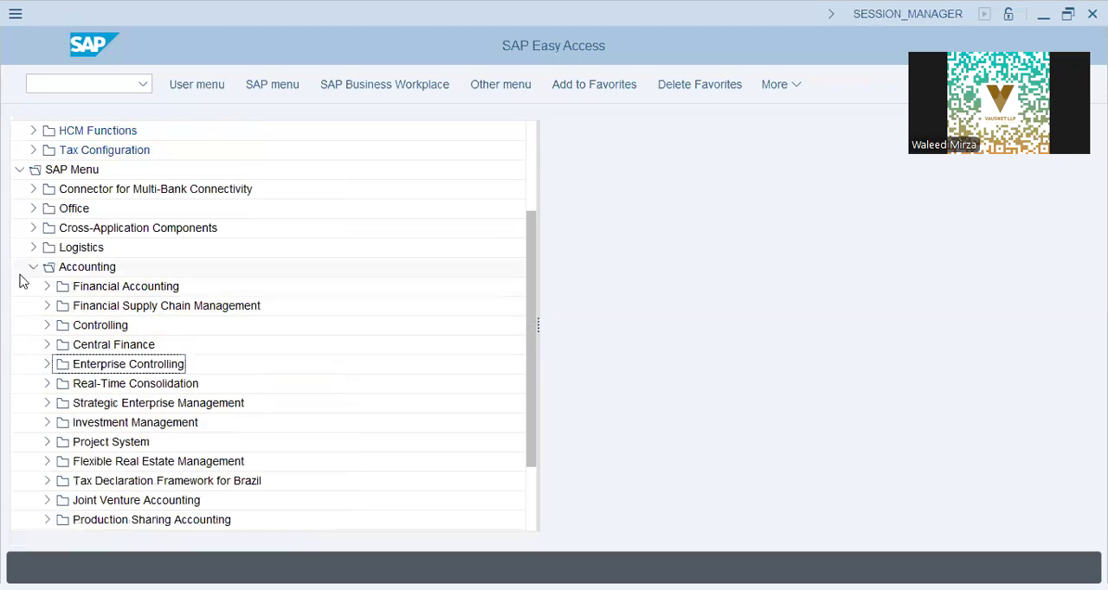
pyautogui.click(32, 269)
pyautogui.click(33, 384)
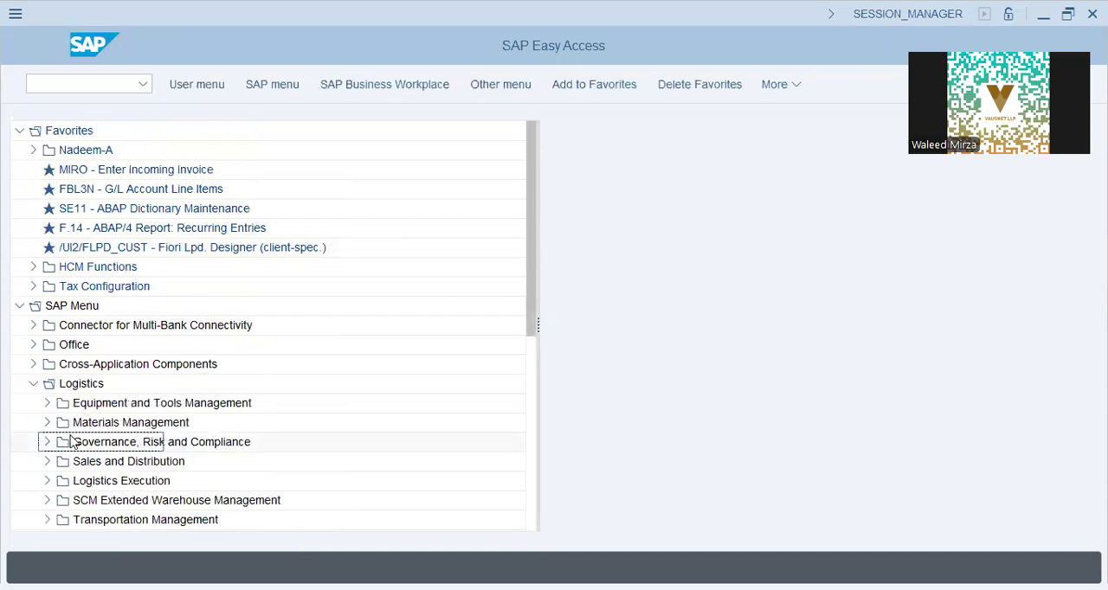
pyautogui.scroll(-1, 73, 442)
pyautogui.scroll(-1, 73, 442)
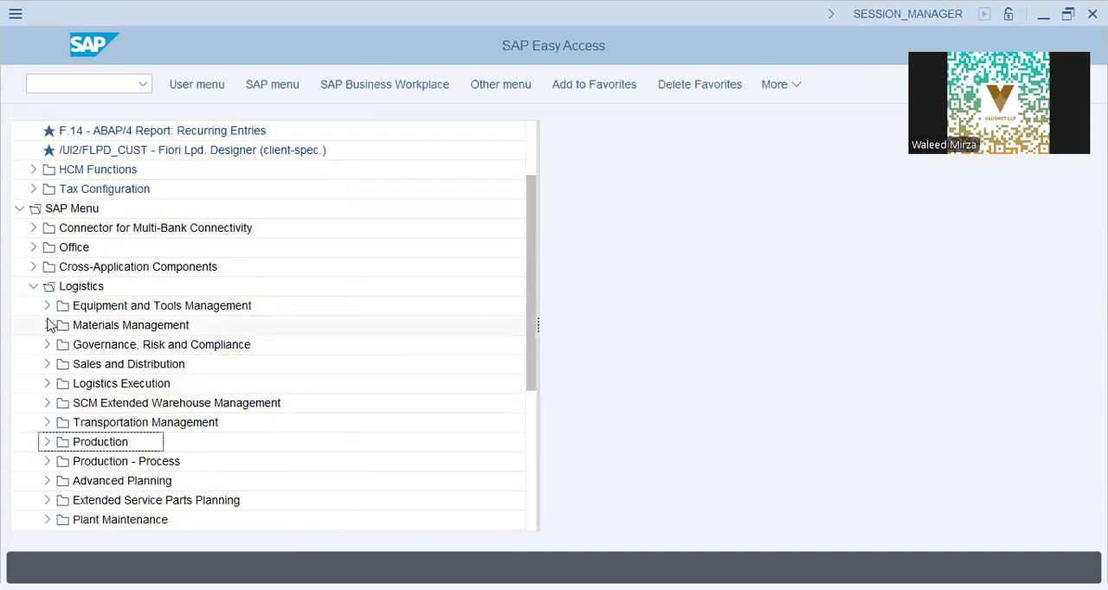
pyautogui.click(48, 324)
pyautogui.click(59, 308)
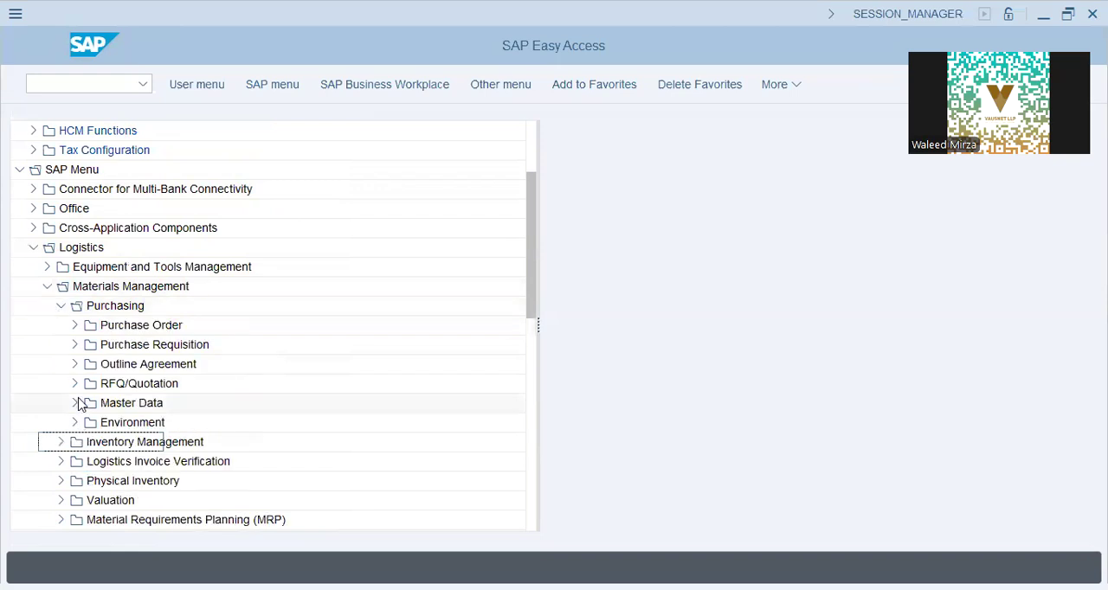
pyautogui.click(76, 402)
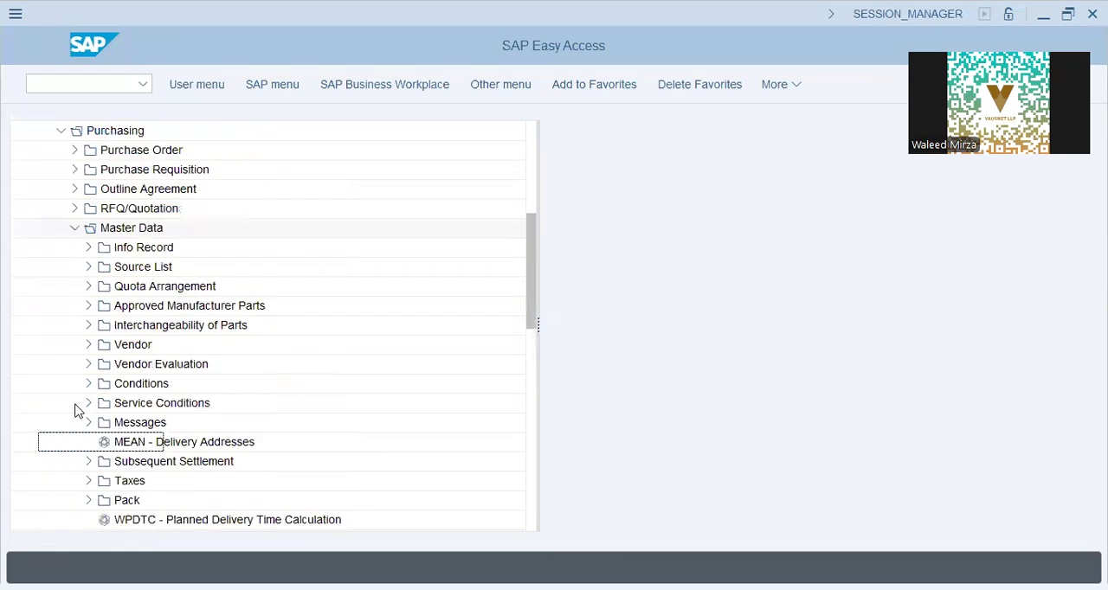
pyautogui.click(89, 249)
pyautogui.click(143, 269)
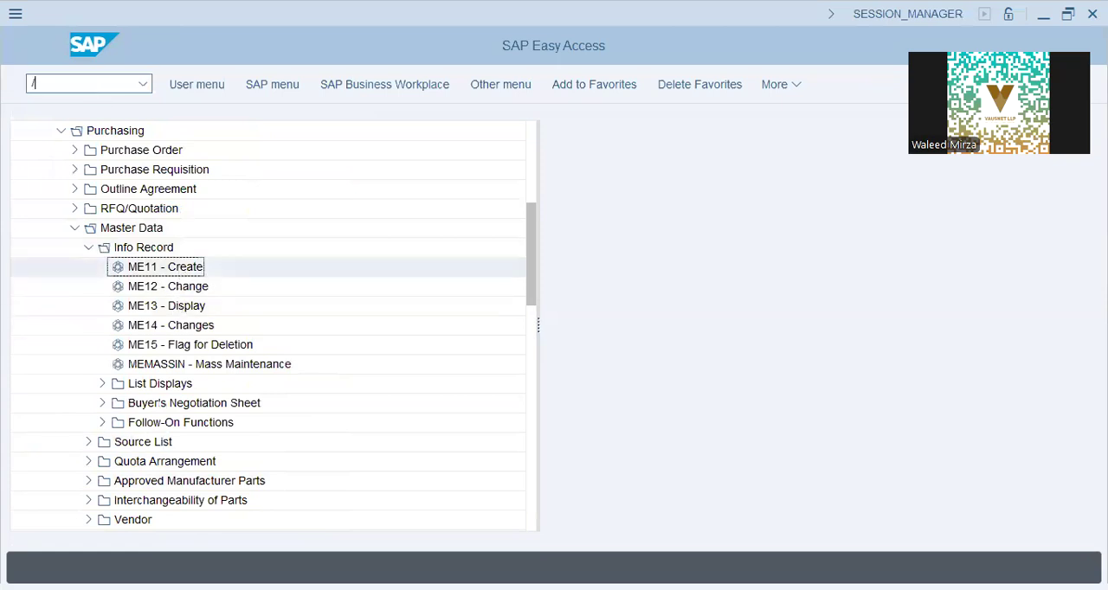
# - Open the Business Partner maintenance transaction BP and start creating a new organization
pyautogui.write('ME11')
pyautogui.press('Return')
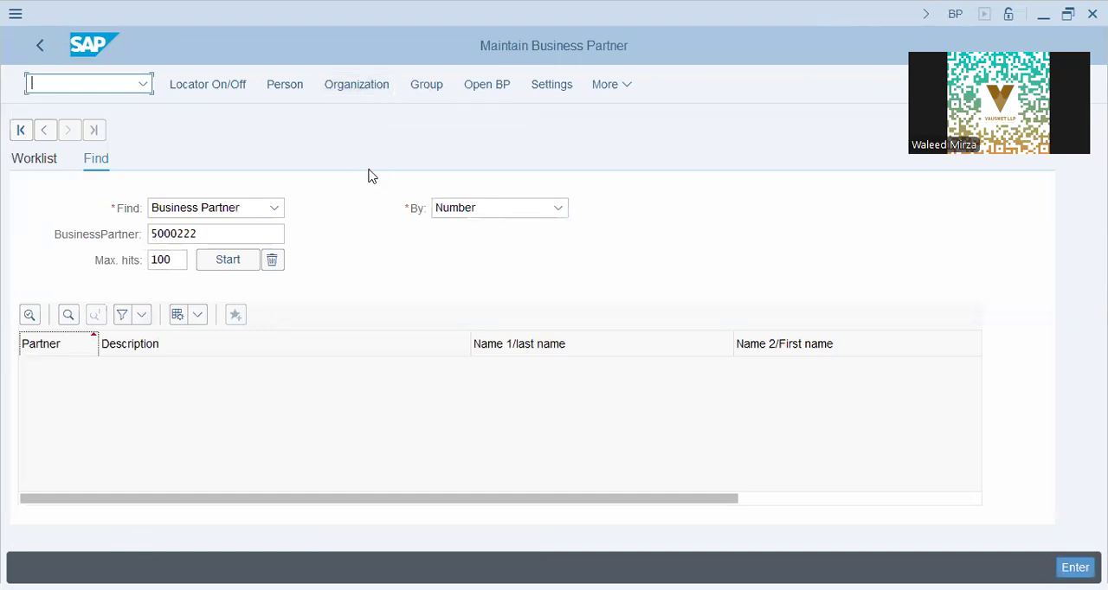
pyautogui.click(365, 89)
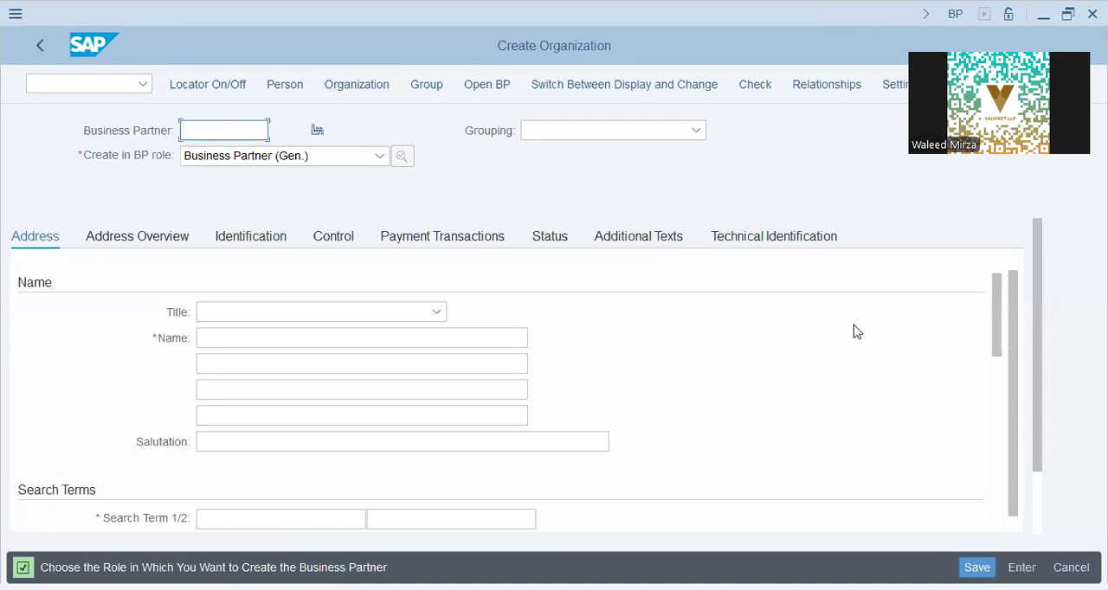
# - Assign the new organization to the ST61 Vendor Grouping
pyautogui.click(570, 131)
pyautogui.scroll(-10, 613, 332)
pyautogui.scroll(-15, 611, 338)
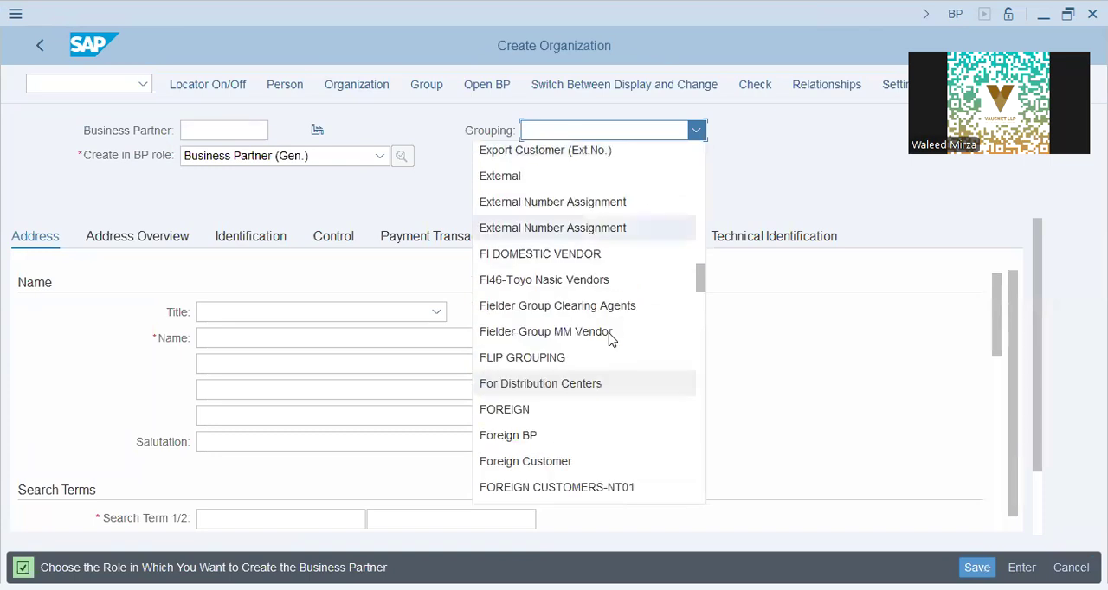
pyautogui.scroll(-12, 578, 407)
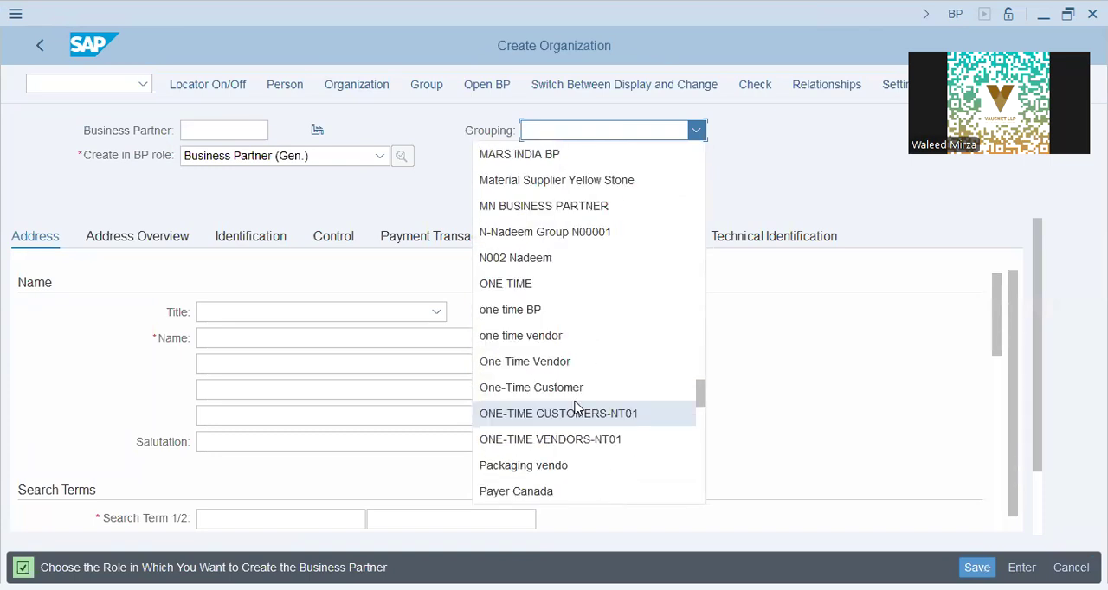
pyautogui.scroll(-5, 578, 406)
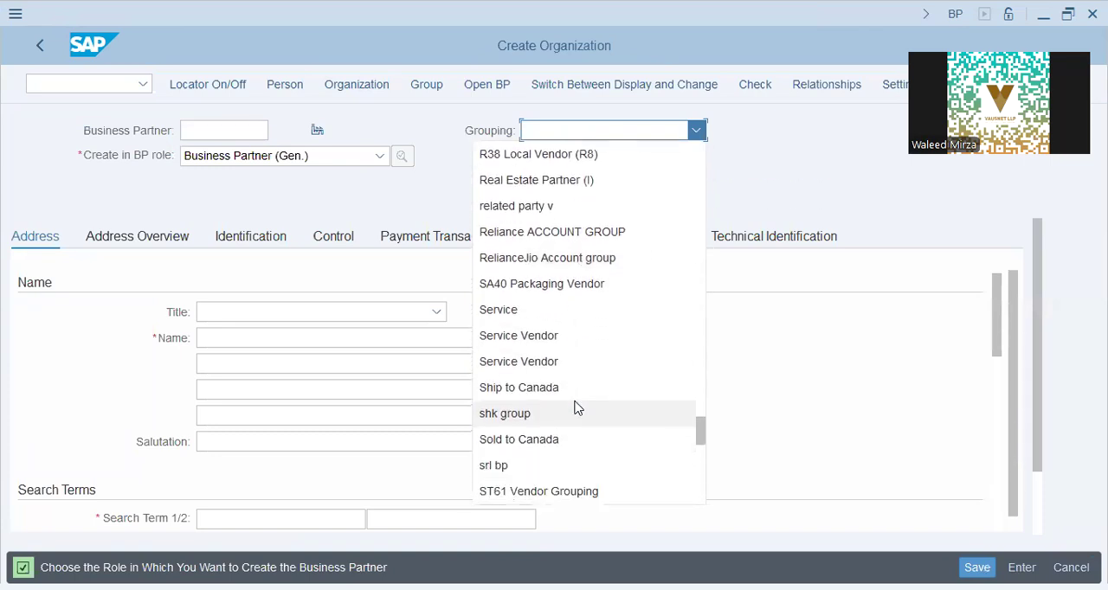
pyautogui.click(542, 335)
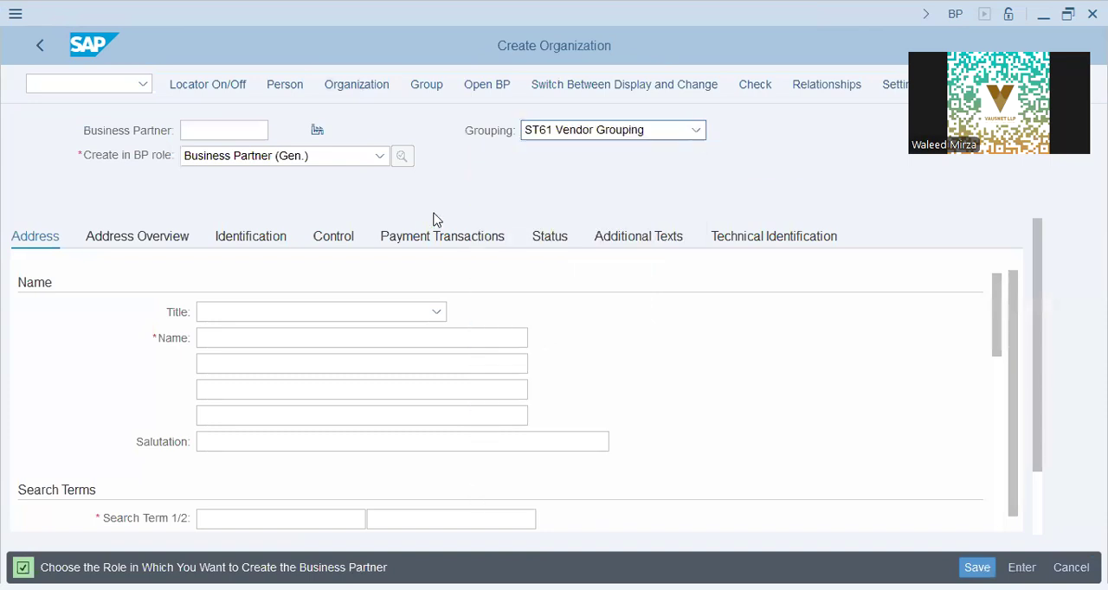
# - Enter Halo Group - Supplies - ST61 as the organization's name
pyautogui.click(271, 335)
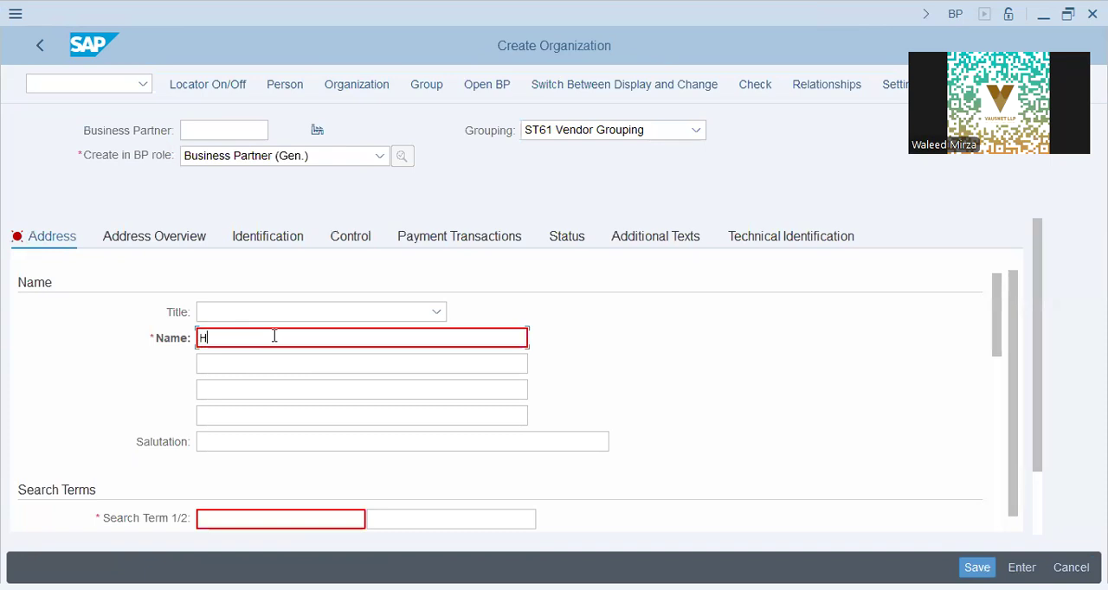
pyautogui.write('Halo Group - Supp')
pyautogui.press('Tab')
pyautogui.press('Tab')
pyautogui.press('Tab')
pyautogui.press('Tab')
pyautogui.press('Tab')
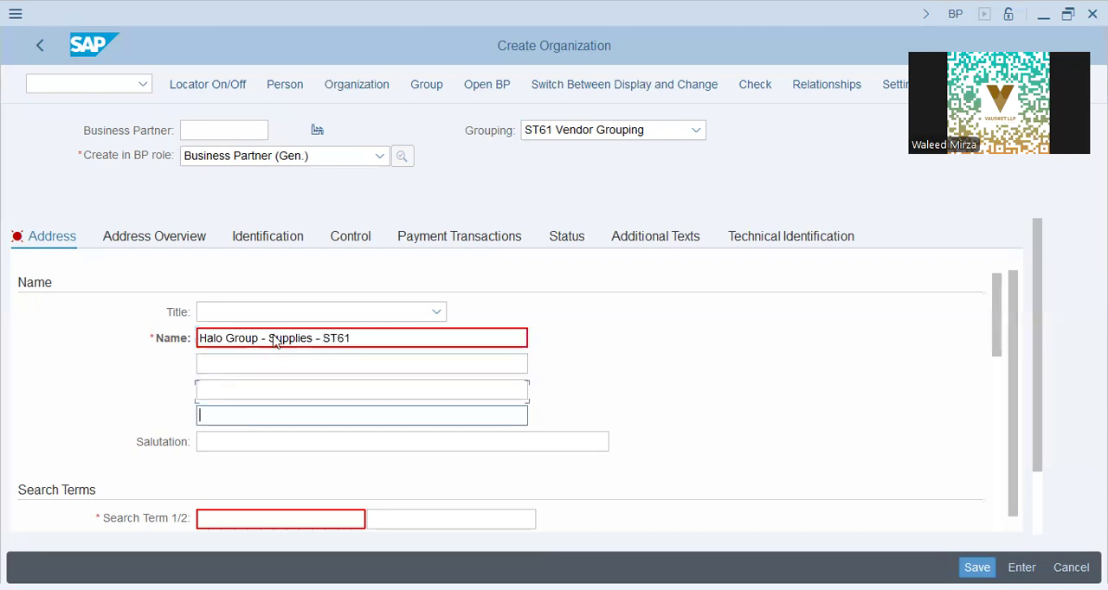
# - Set both search terms of the organization to ST61-Halo
pyautogui.write('ST61')
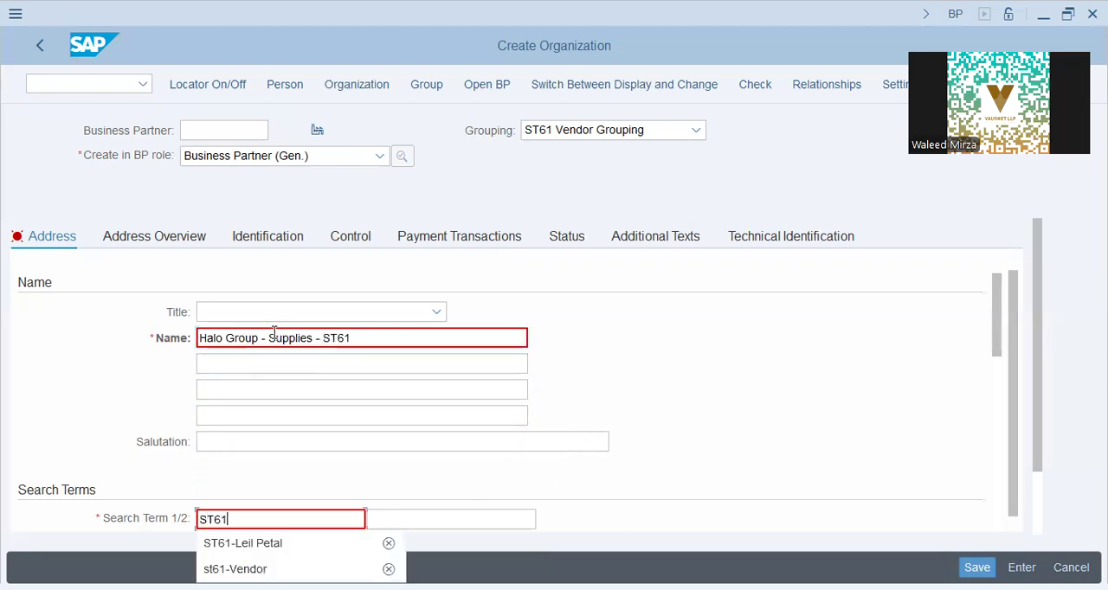
pyautogui.write('-Halo')
pyautogui.press('Tab')
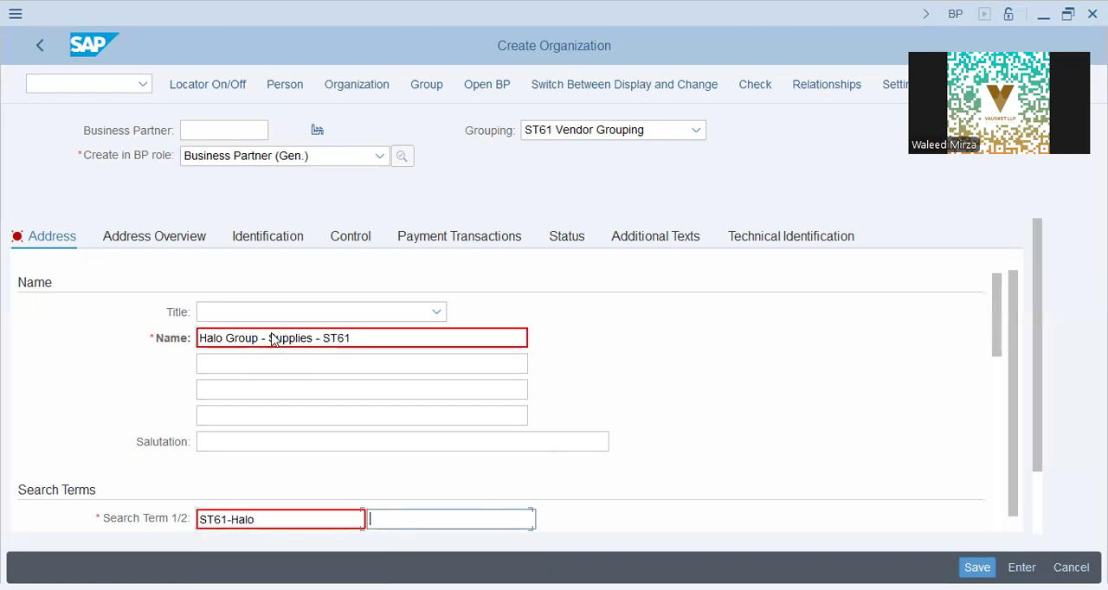
pyautogui.hotkey('shift', 'Tab')
pyautogui.hotkey('ctrl', 'c')
pyautogui.press('End')
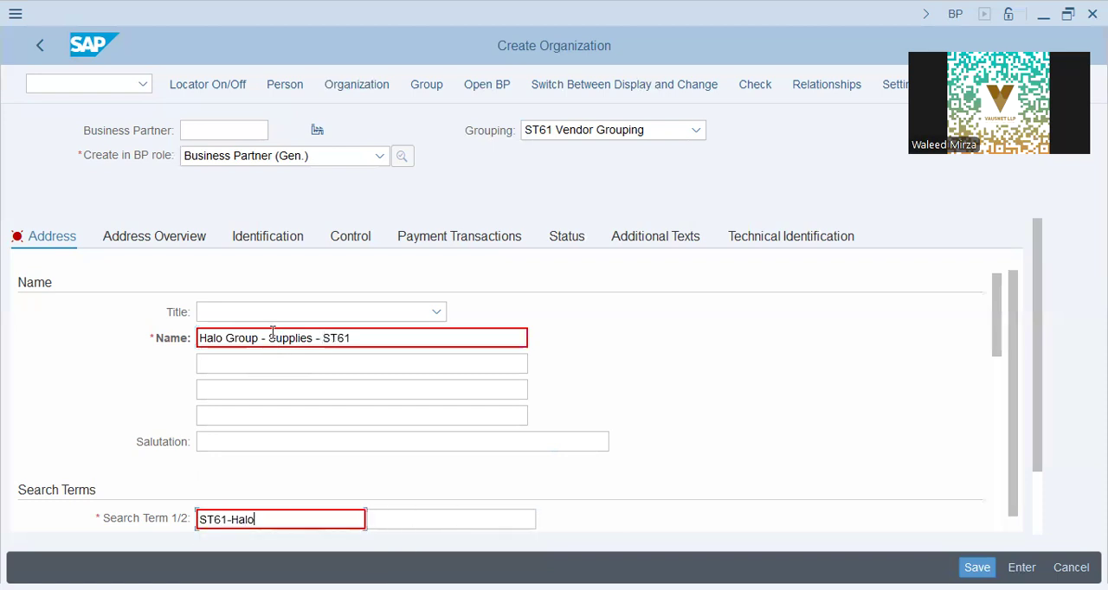
pyautogui.press('Tab')
pyautogui.hotkey('ctrl', 'v')
pyautogui.press('Tab')
pyautogui.press('Tab')
pyautogui.press('Tab')
pyautogui.press('Tab')
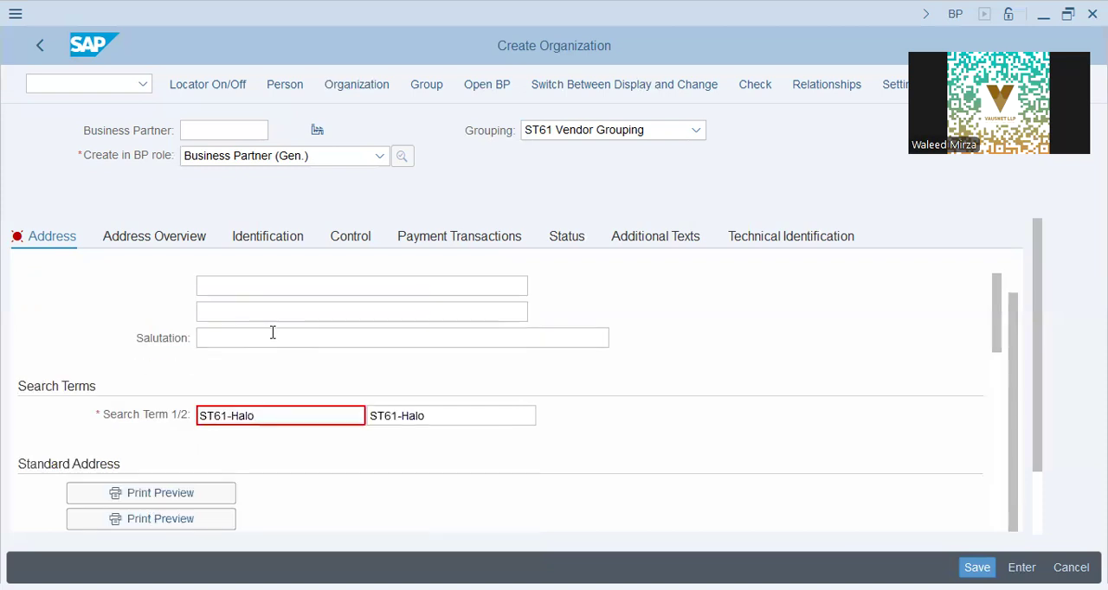
# - Fill in the standard address with the postal code, the city Abu Dhabi and the country ae
pyautogui.press('Down')
pyautogui.press('Down')
pyautogui.press('Up')
pyautogui.press('Up')
pyautogui.press('Down')
pyautogui.write('ae')
pyautogui.press('Up')
pyautogui.write('3595')
pyautogui.press('Tab')
pyautogui.press('Down')
pyautogui.press('Return')
pyautogui.press('Tab')
pyautogui.press('Tab')
pyautogui.press('Tab')
pyautogui.press('Tab')
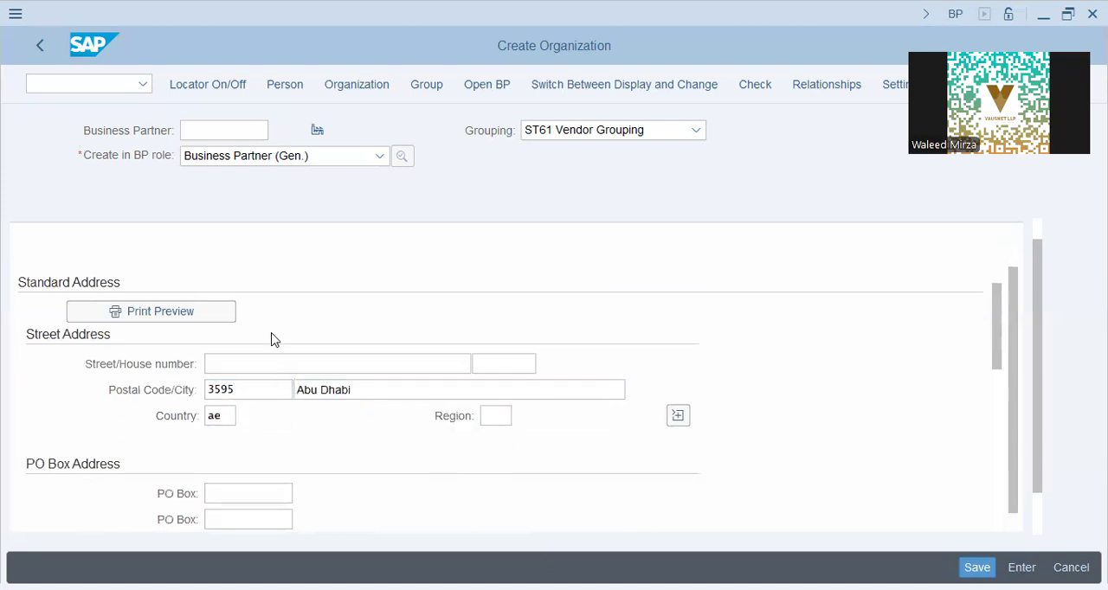
pyautogui.press('Tab')
# - Set the communication language to English and save the business partner
pyautogui.scroll(10, 430, 361)
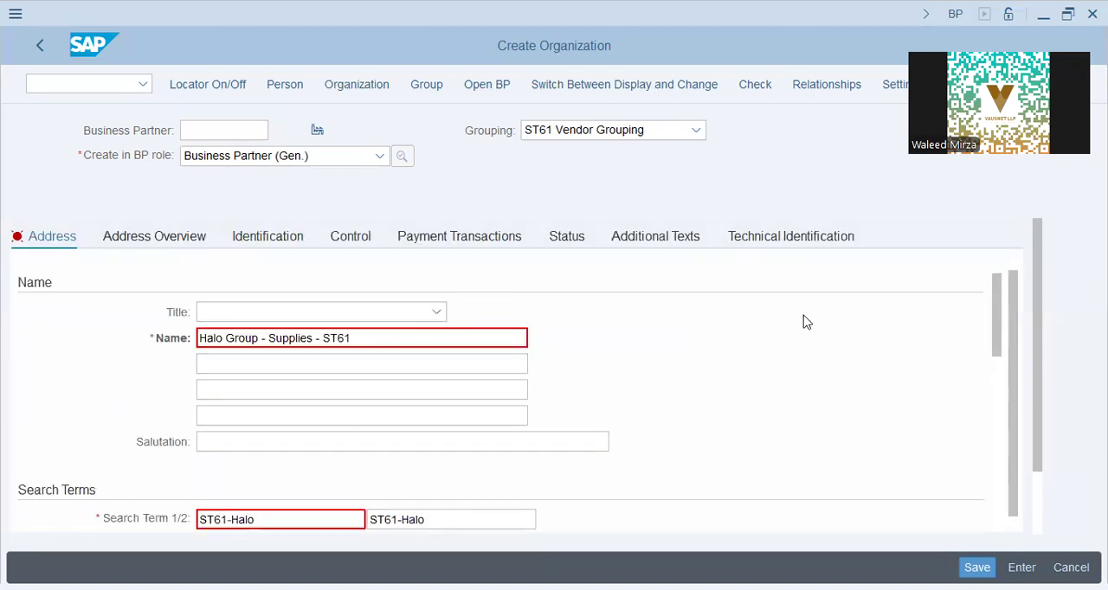
pyautogui.scroll(-5, 381, 411)
pyautogui.scroll(-2, 277, 446)
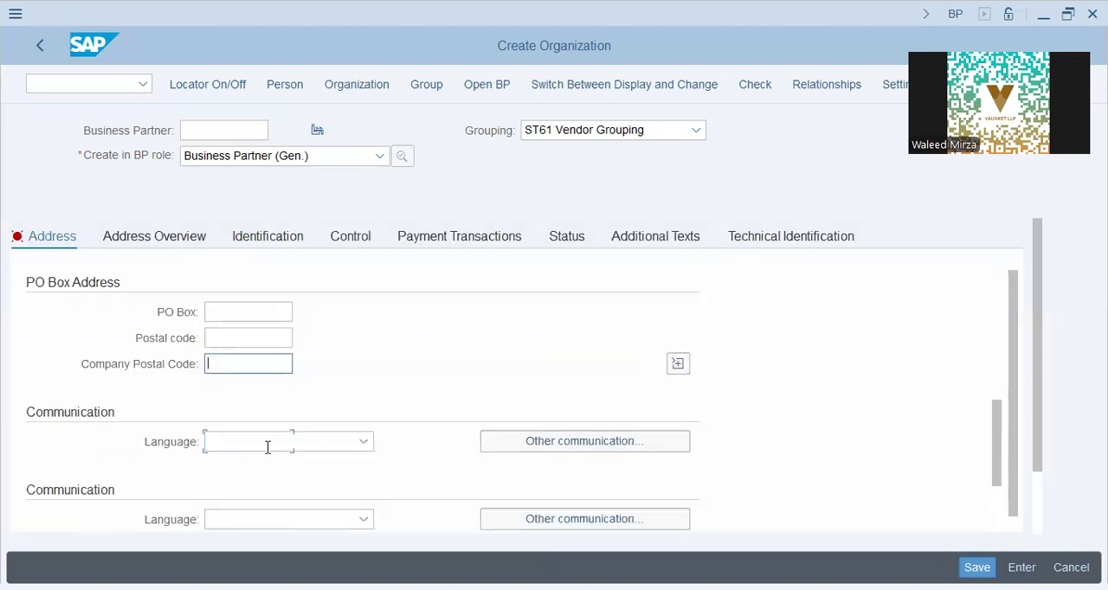
pyautogui.click(260, 364)
pyautogui.scroll(-5, 251, 407)
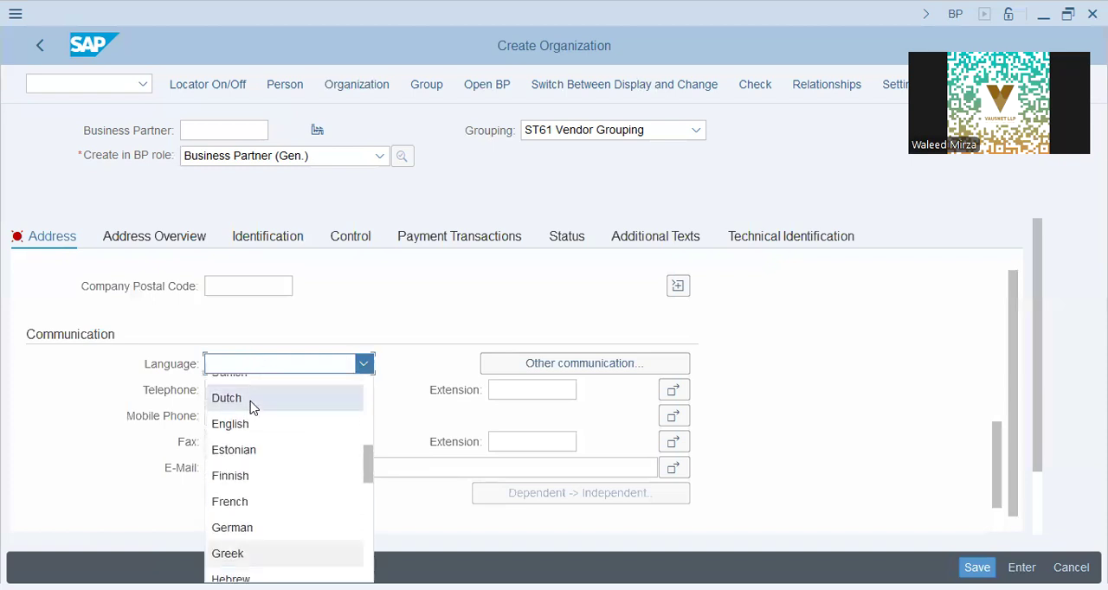
pyautogui.scroll(2, 251, 405)
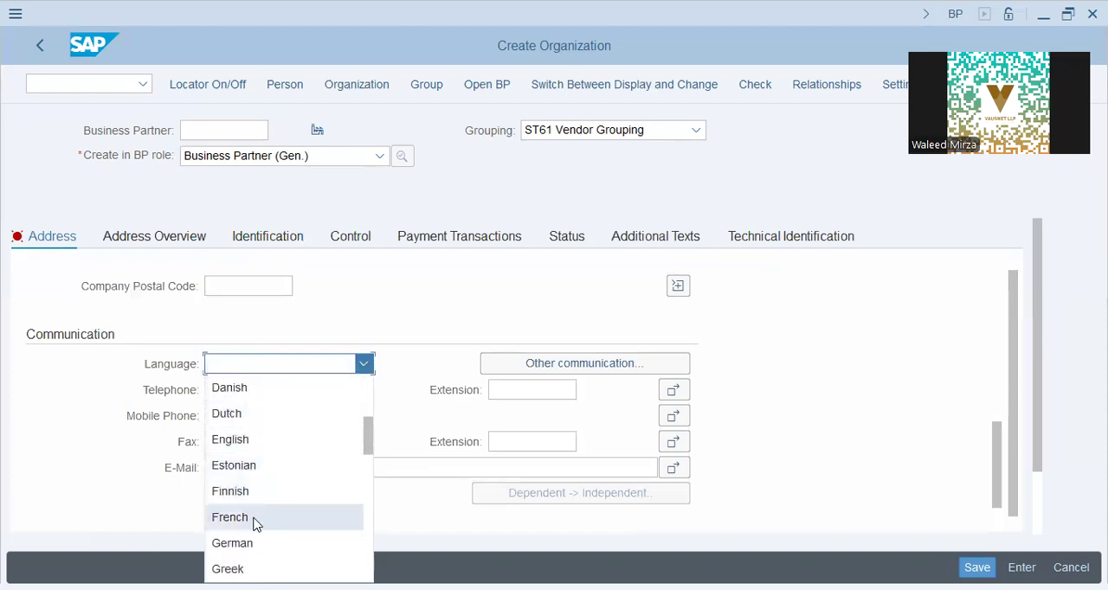
pyautogui.click(258, 439)
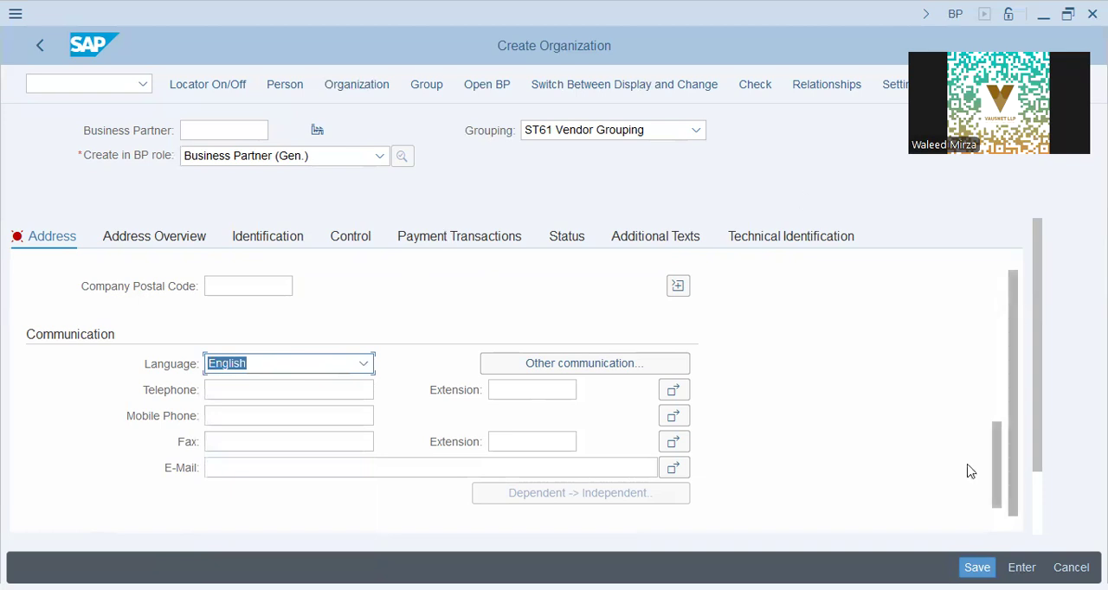
pyautogui.click(978, 568)
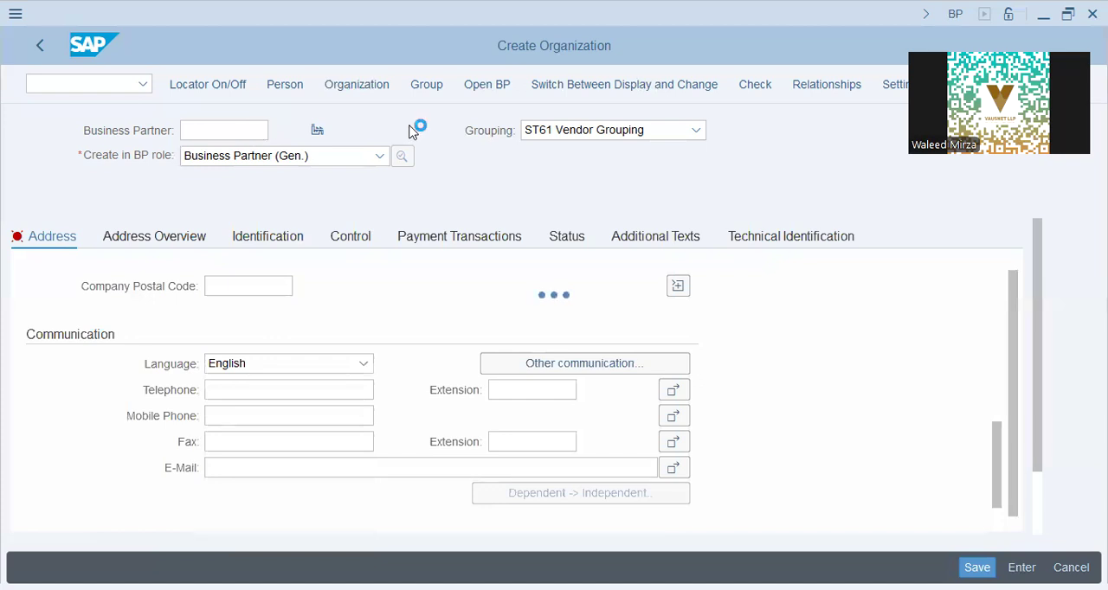
# - Switch the saved business partner to change mode and give it the FI VENDOR role
pyautogui.doubleClick(191, 130)
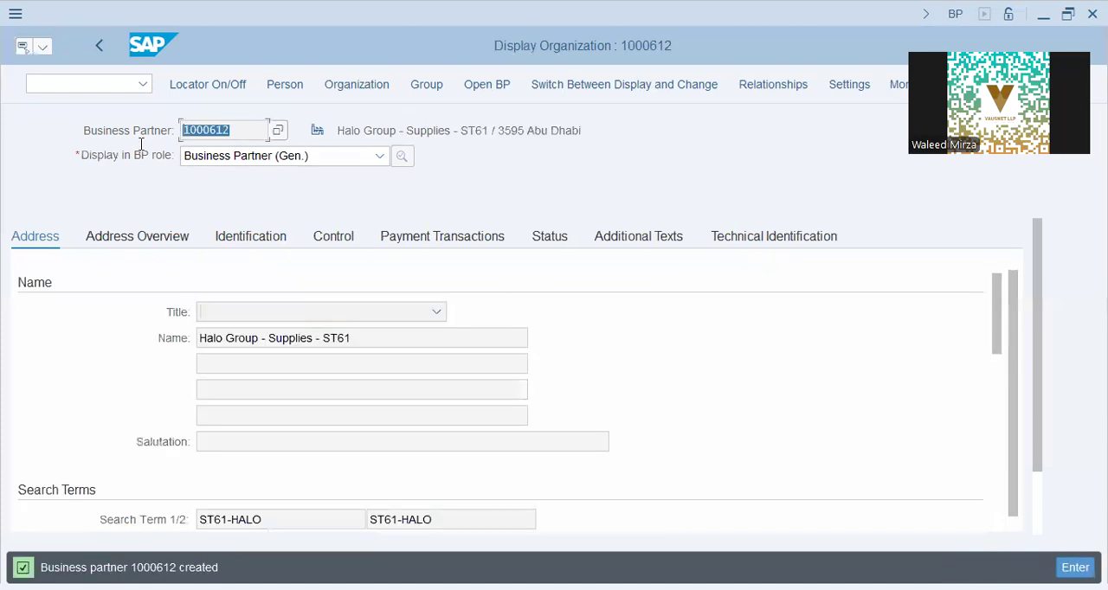
pyautogui.click(624, 84)
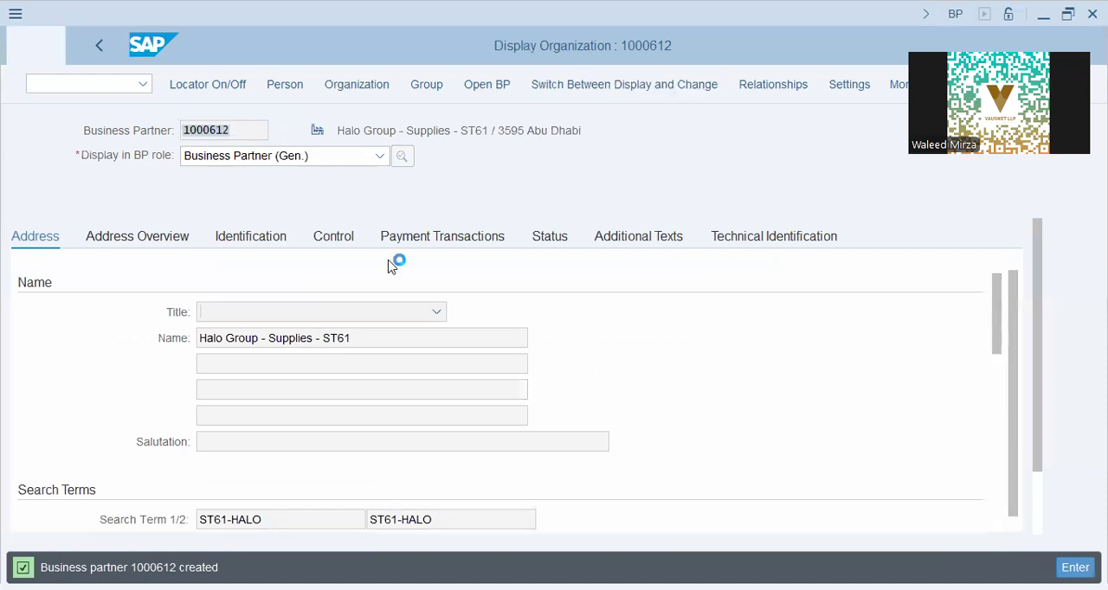
pyautogui.click(329, 157)
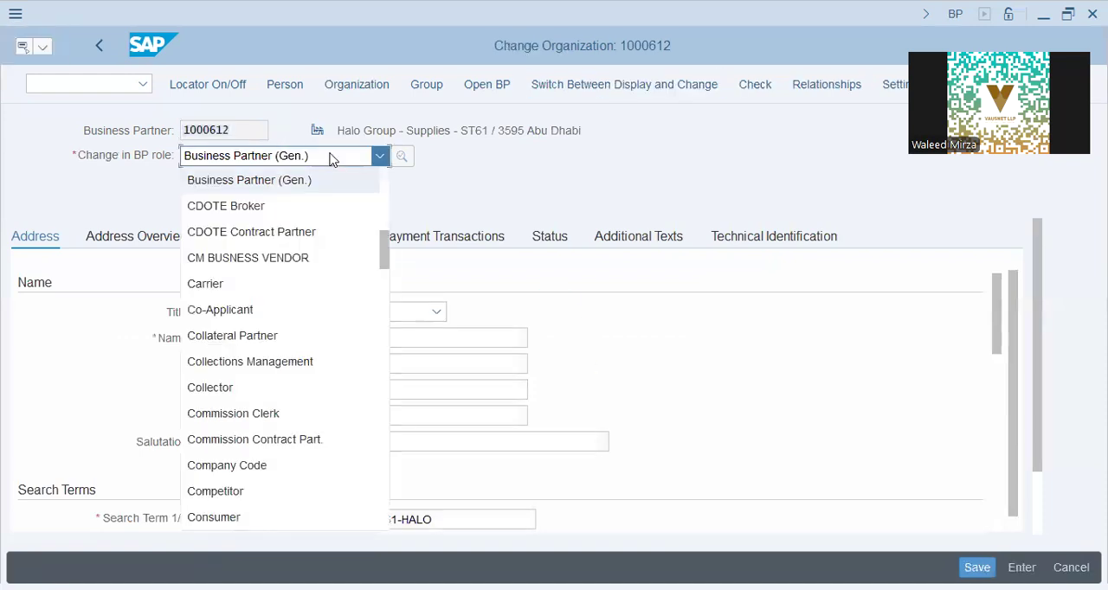
pyautogui.scroll(-3, 331, 333)
pyautogui.scroll(-12, 314, 347)
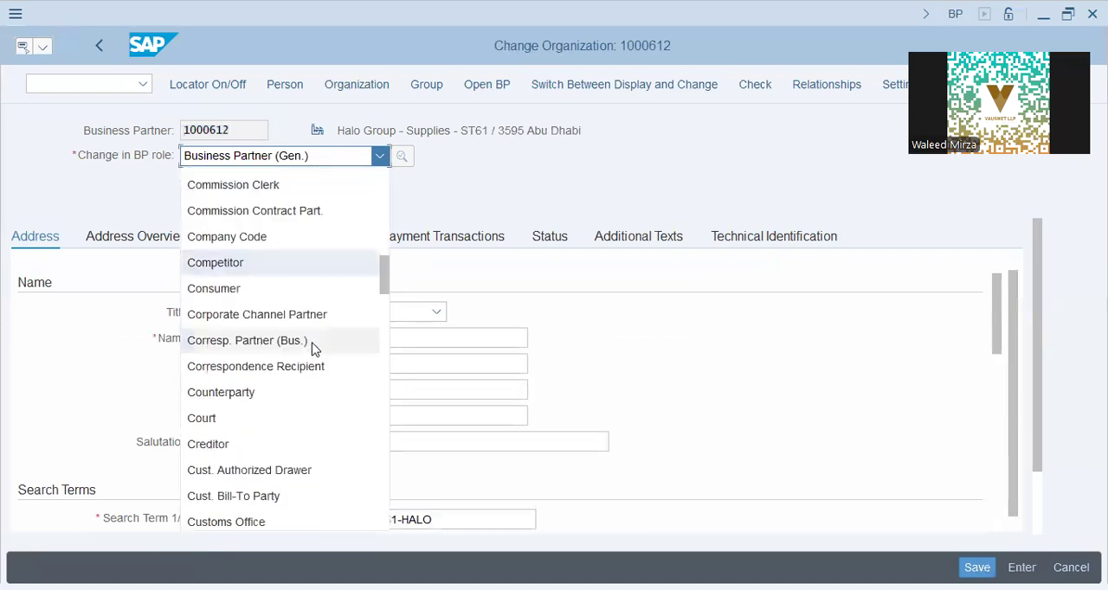
pyautogui.scroll(1, 303, 254)
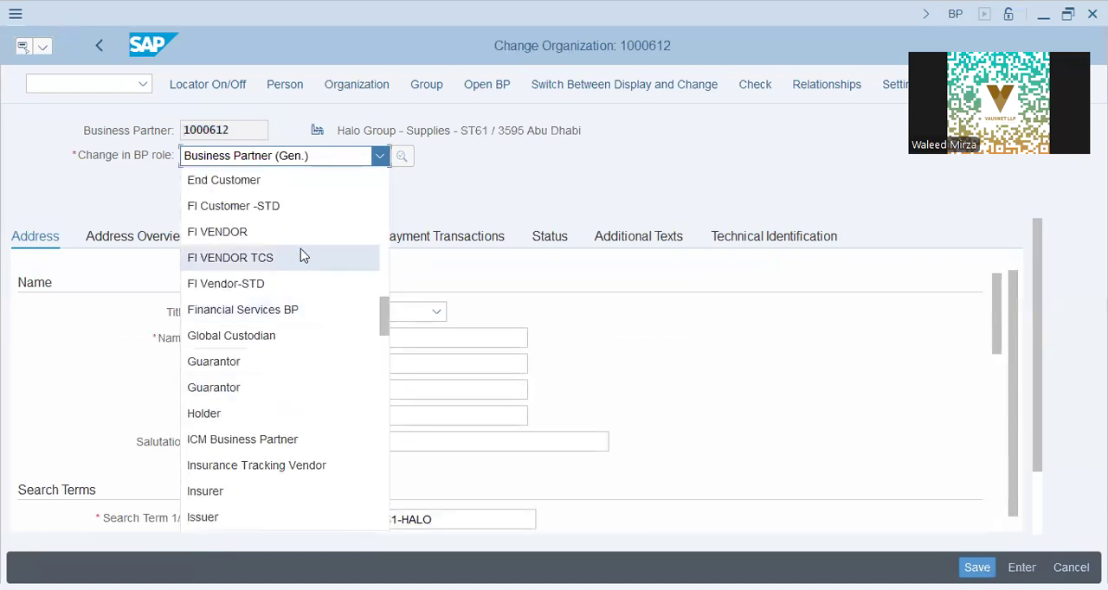
pyautogui.click(296, 233)
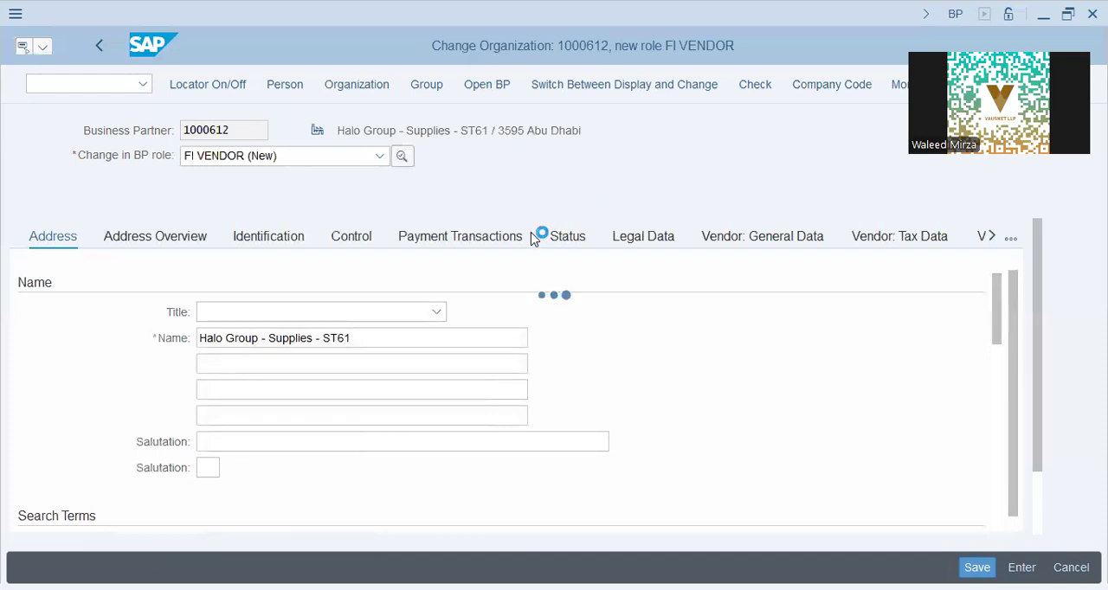
# - Open the FI vendor's company code data for company code ST61
pyautogui.write('st61')
pyautogui.press('Return')
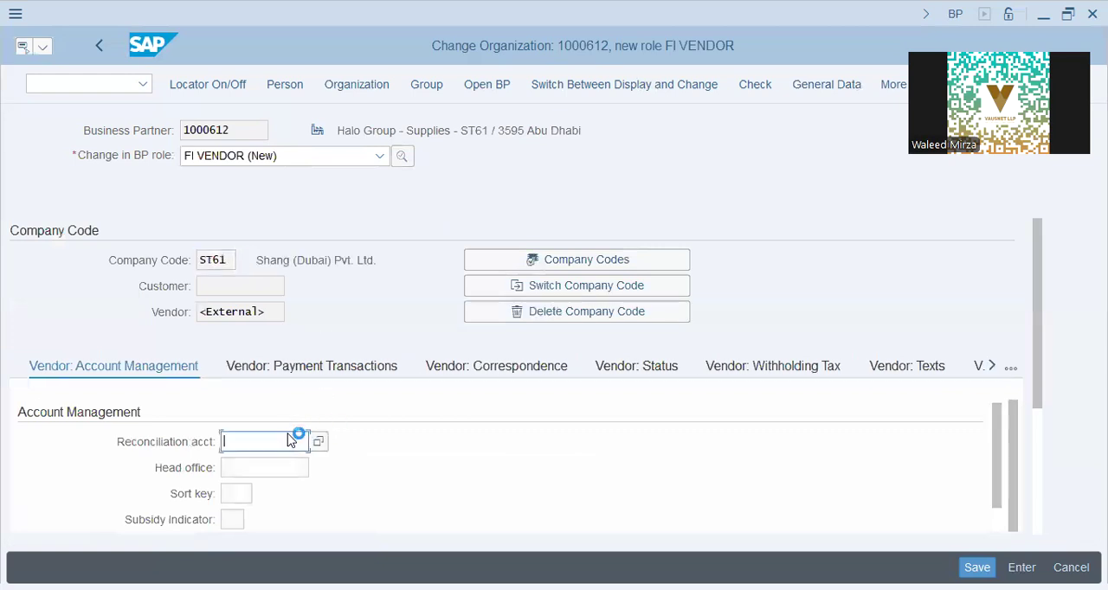
# - Set the vendor's reconciliation account to 60000 and the sort key to 014, and save the company code data
pyautogui.write('60000')
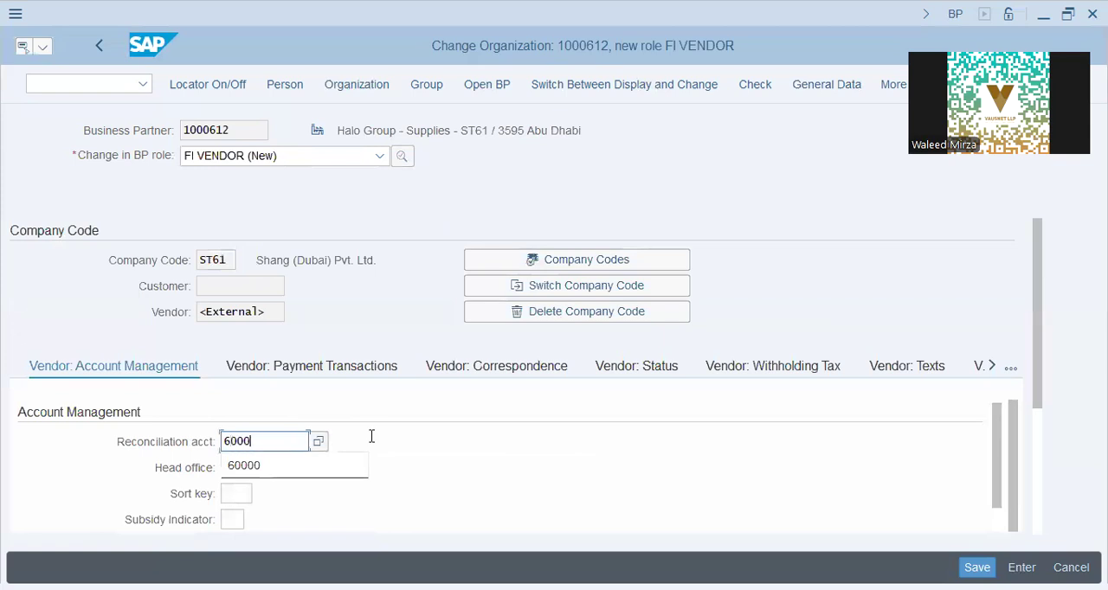
pyautogui.press('Tab')
pyautogui.press('Tab')
pyautogui.write('014')
pyautogui.press('Tab')
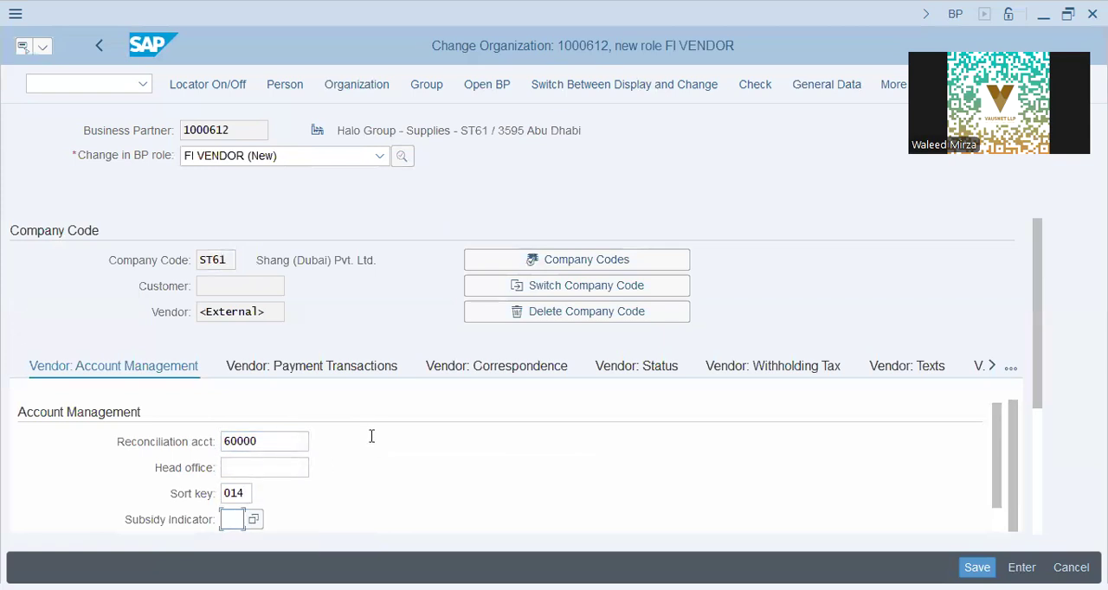
pyautogui.scroll(-8, 374, 438)
pyautogui.scroll(-8, 374, 441)
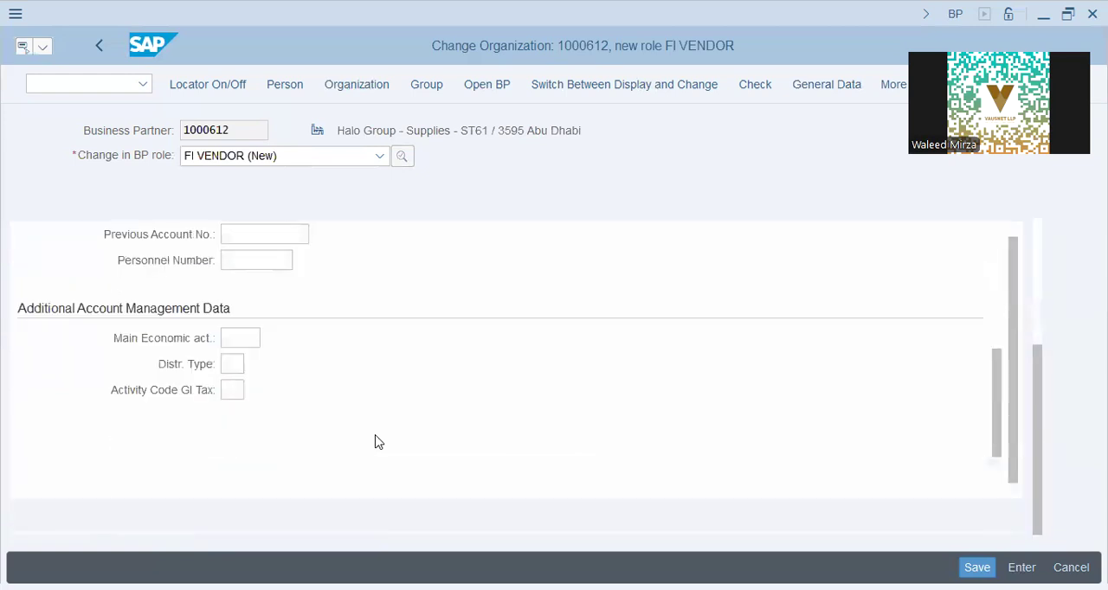
pyautogui.click(975, 566)
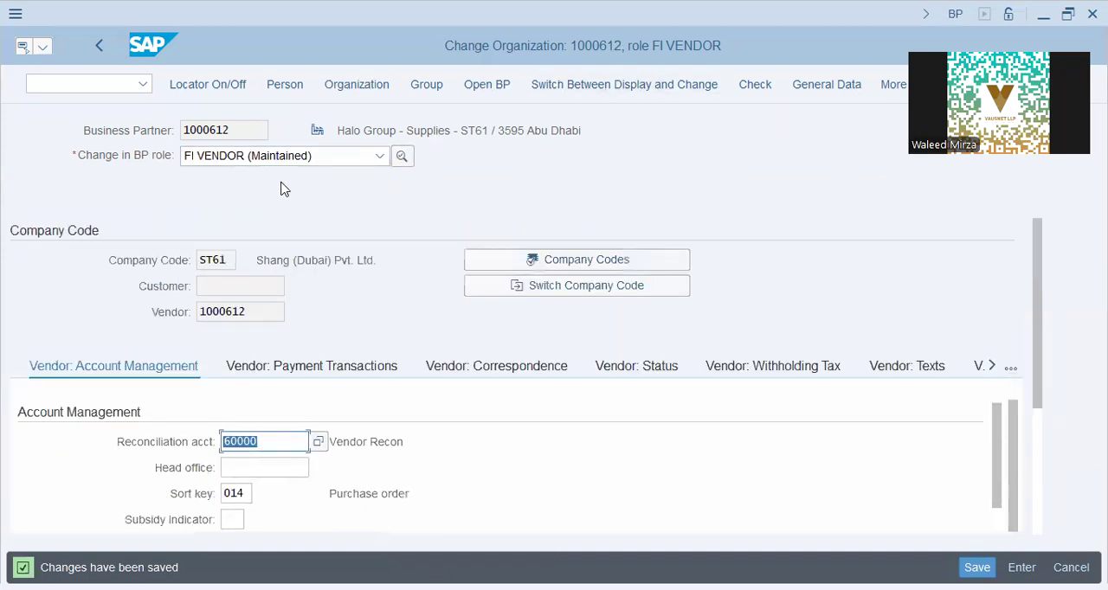
# - Give the business partner the MM Vendor- STD role and open its purchasing data for purchasing organization ST61
pyautogui.click(303, 161)
pyautogui.scroll(-5, 287, 306)
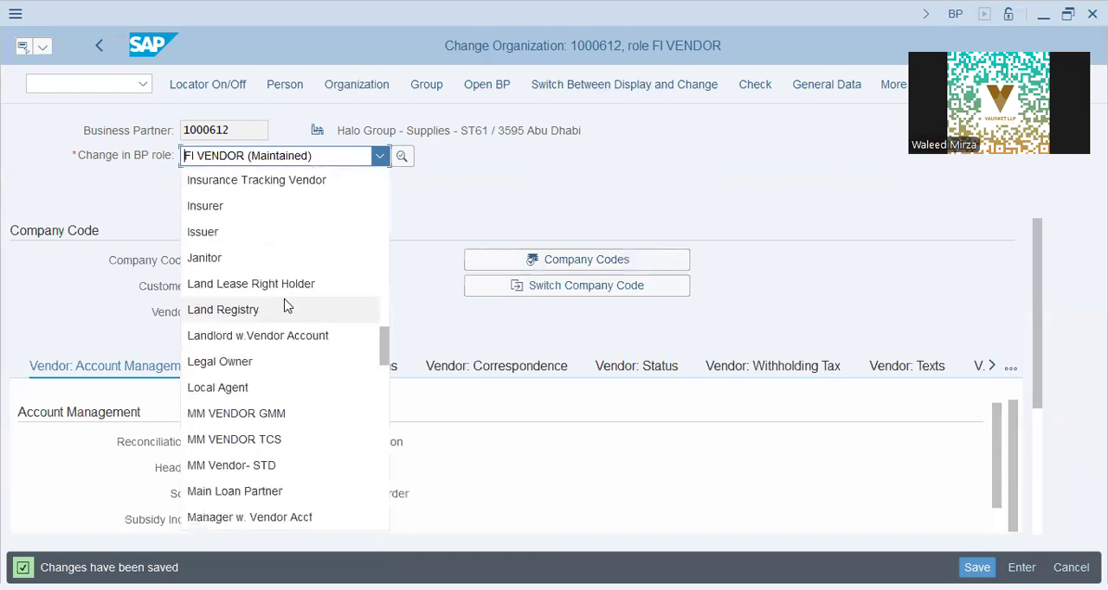
pyautogui.scroll(-1, 287, 306)
pyautogui.click(289, 391)
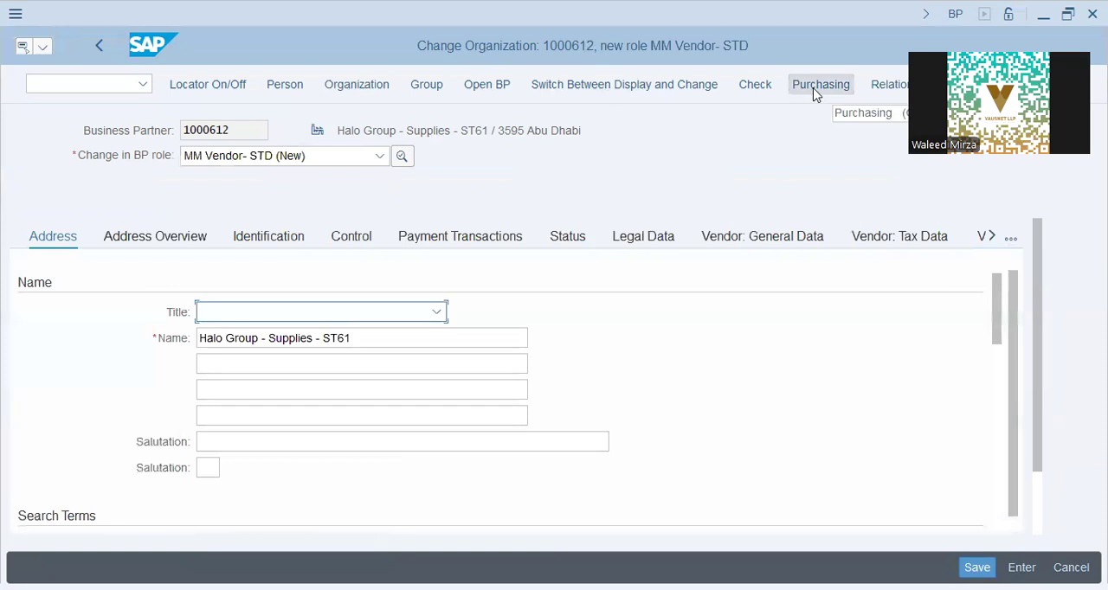
pyautogui.click(813, 90)
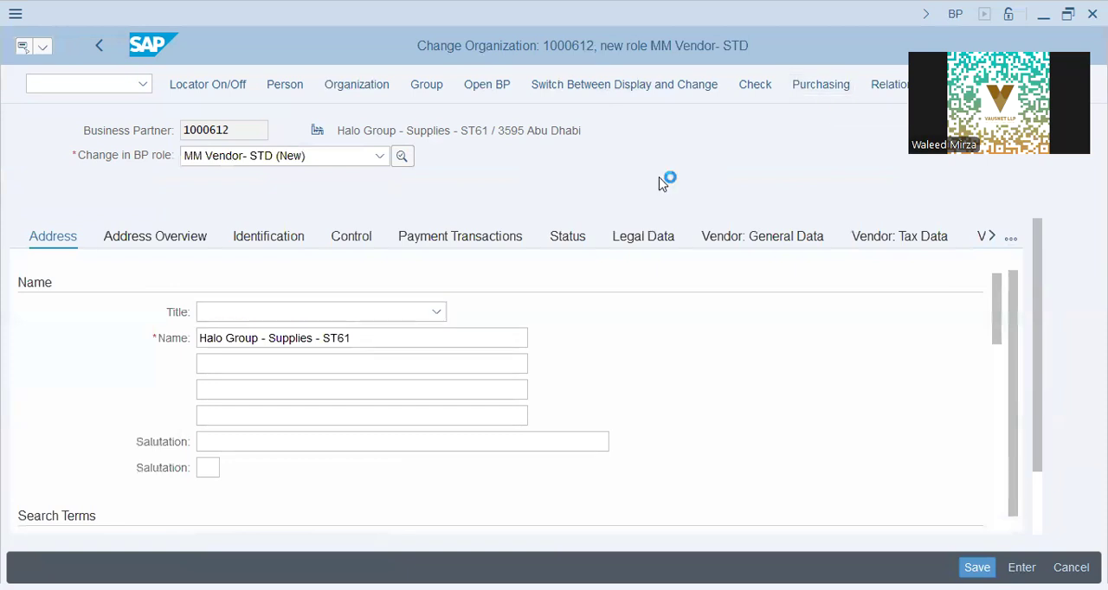
pyautogui.click(201, 259)
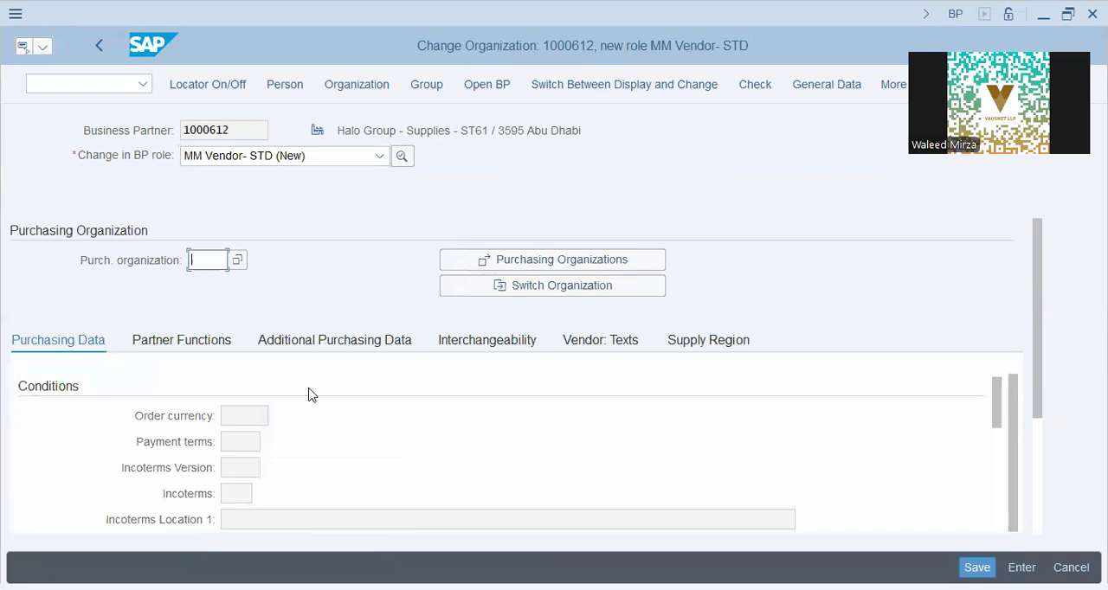
pyautogui.write('st')
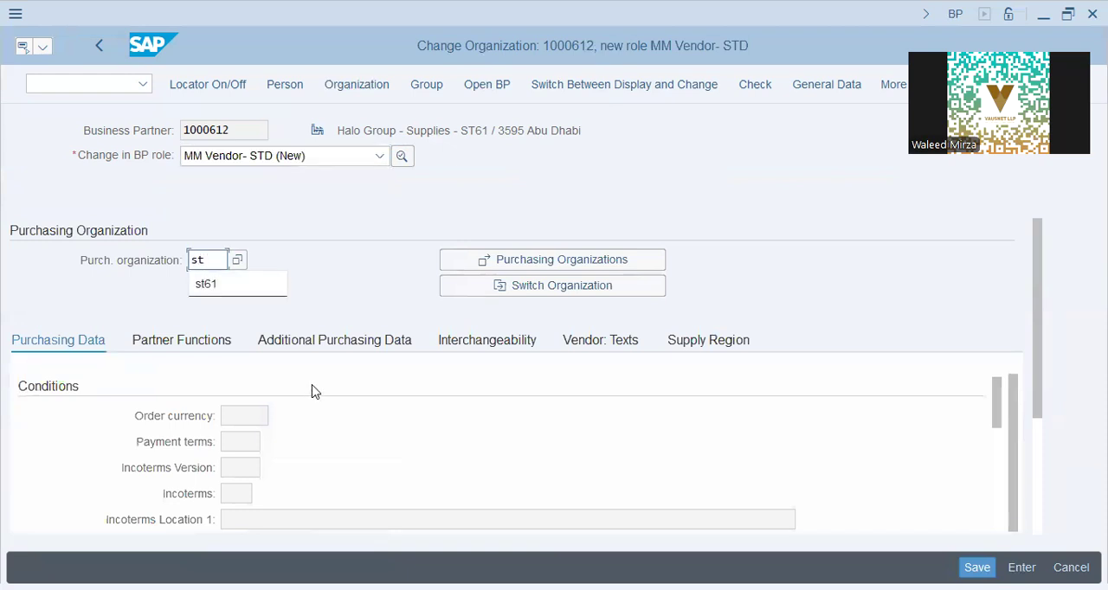
pyautogui.write('61')
pyautogui.press('Return')
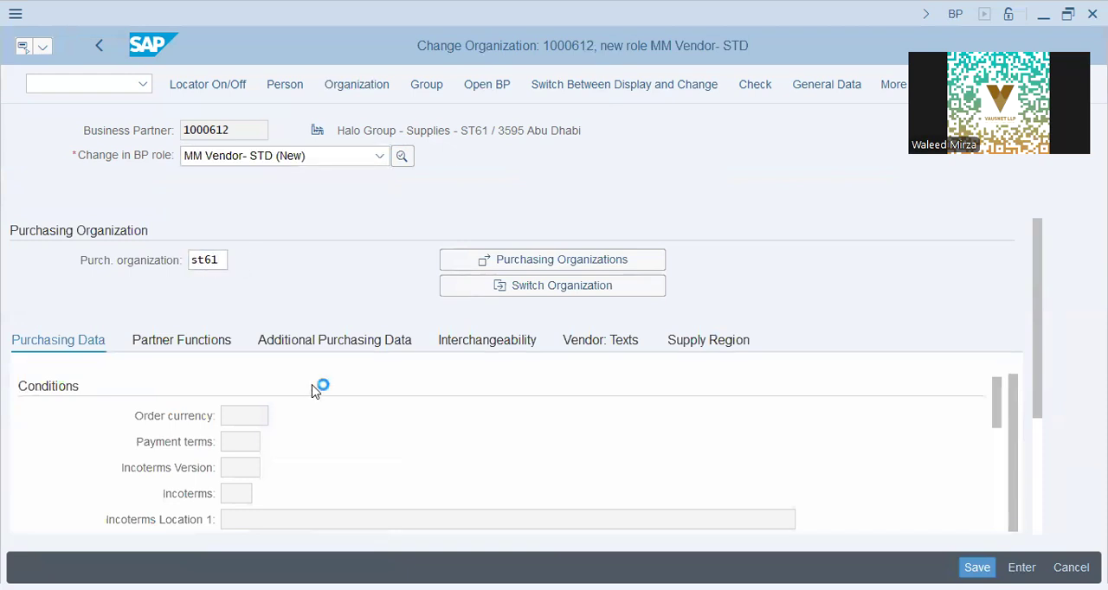
# - Set the vendor's payment terms to 0001 and turn on GR-based invoice verification in the purchasing data
pyautogui.click(257, 467)
pyautogui.write('1')
pyautogui.click(316, 493)
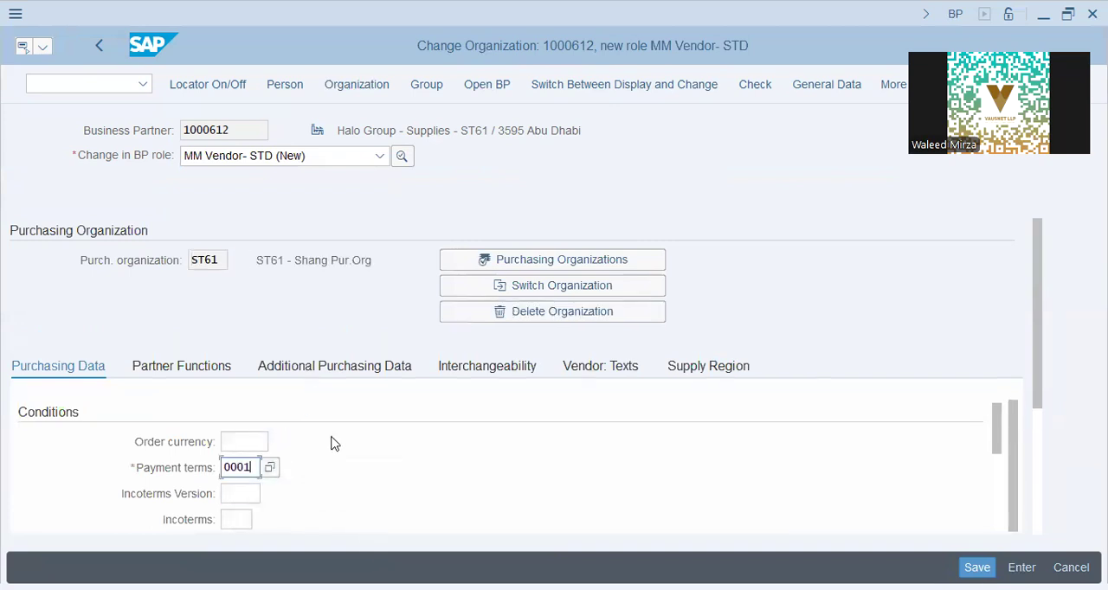
pyautogui.scroll(-5, 338, 438)
pyautogui.scroll(-4, 338, 438)
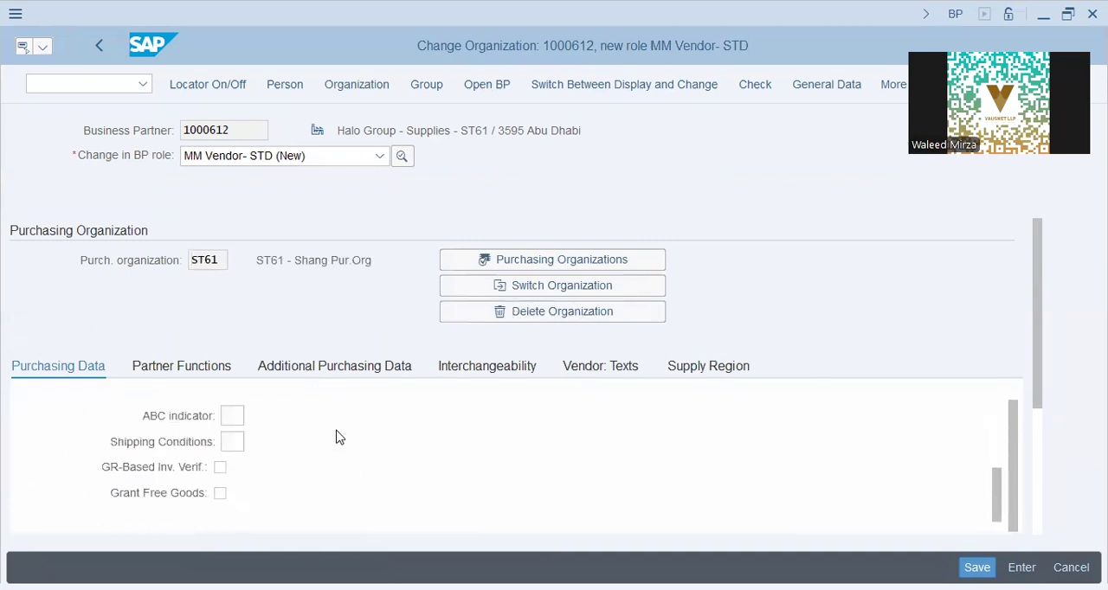
pyautogui.scroll(2, 275, 455)
pyautogui.click(220, 467)
pyautogui.scroll(-2, 325, 454)
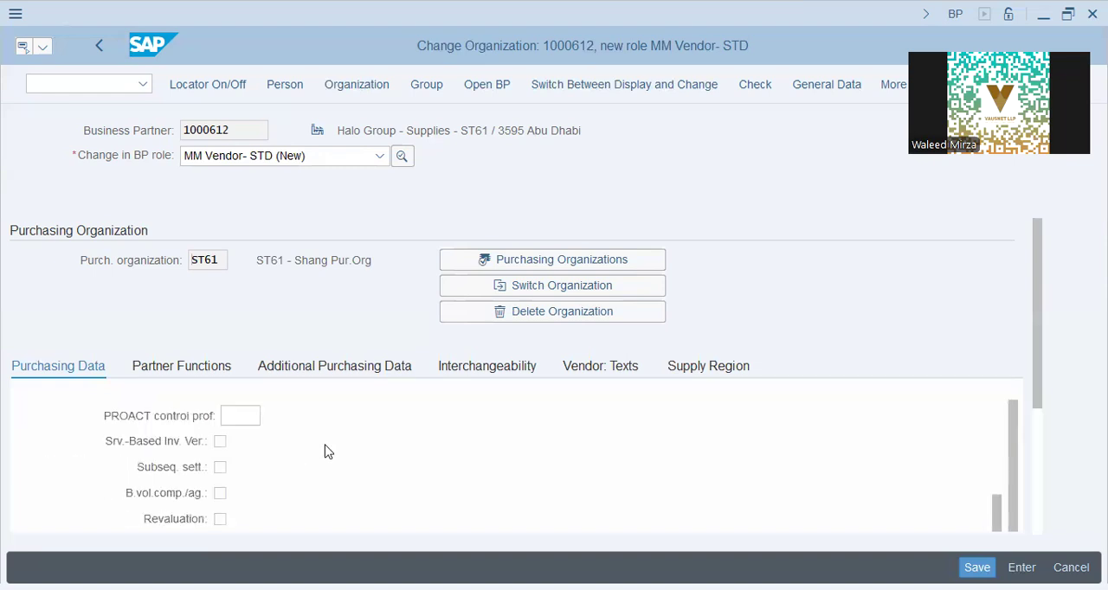
# - Set the supplier schema group and the automatic PO option, and save the vendor's purchasing data
pyautogui.scroll(-4, 328, 451)
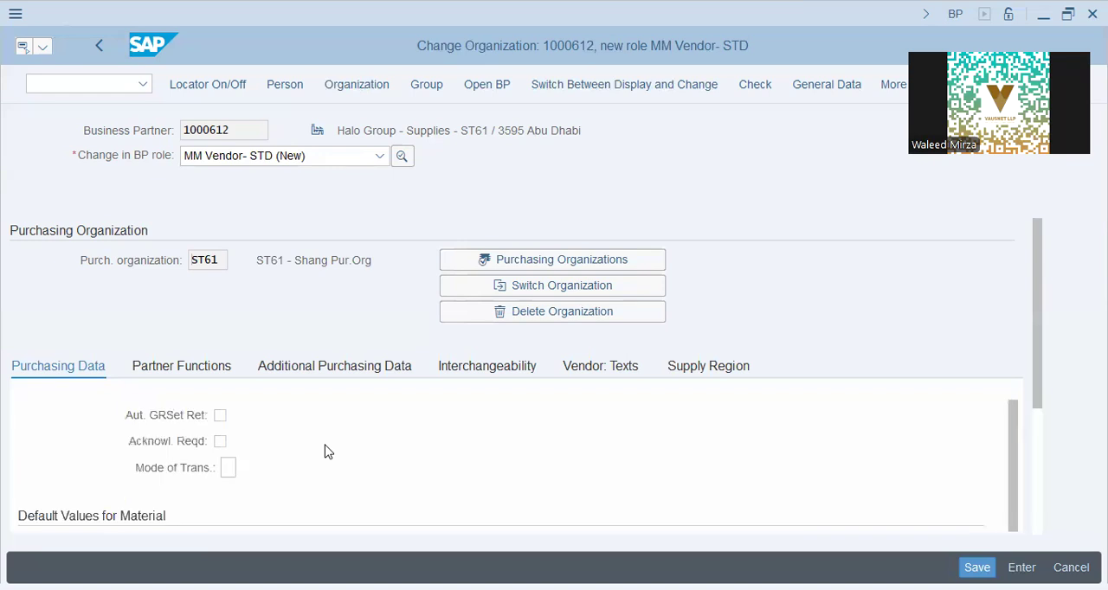
pyautogui.scroll(-3, 327, 451)
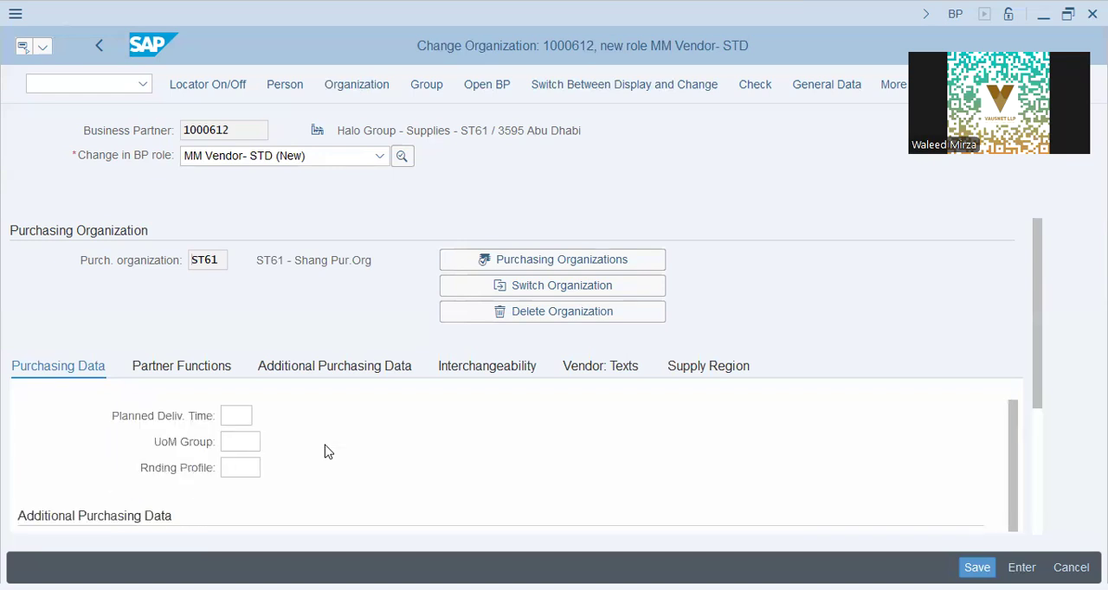
pyautogui.scroll(10, 325, 451)
pyautogui.click(236, 442)
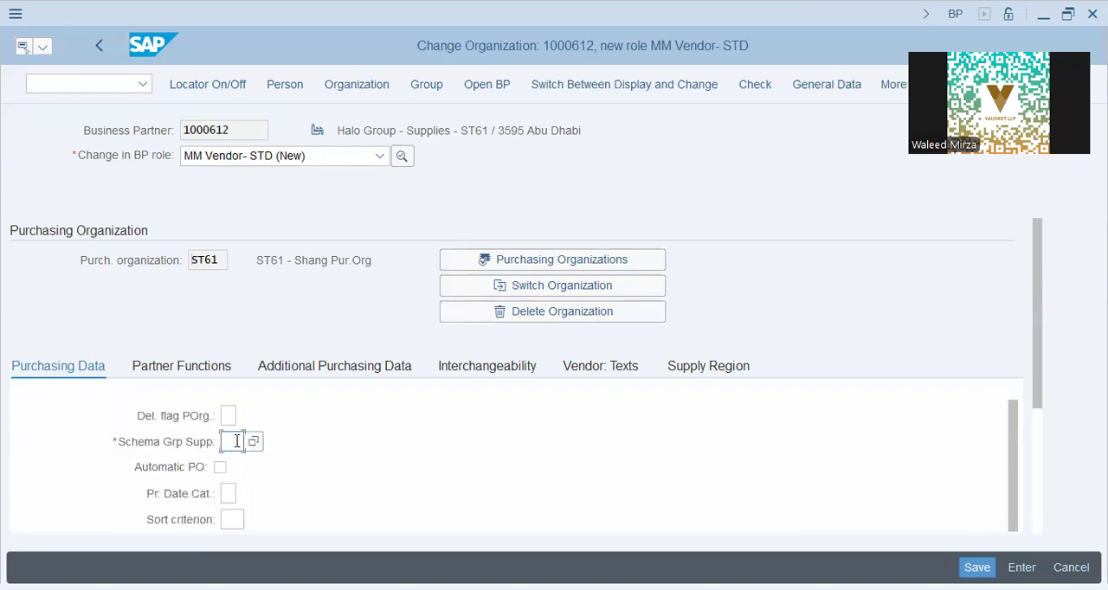
pyautogui.press('Return')
pyautogui.scroll(-3, 305, 457)
pyautogui.scroll(3, 285, 465)
pyautogui.click(221, 465)
pyautogui.scroll(-6, 292, 470)
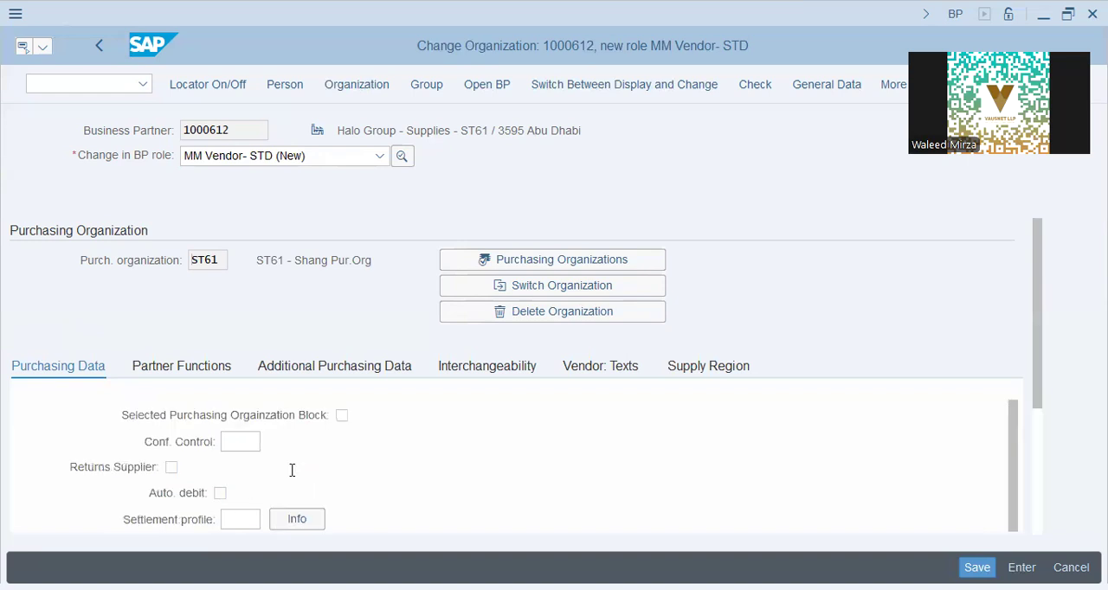
pyautogui.scroll(-10, 292, 470)
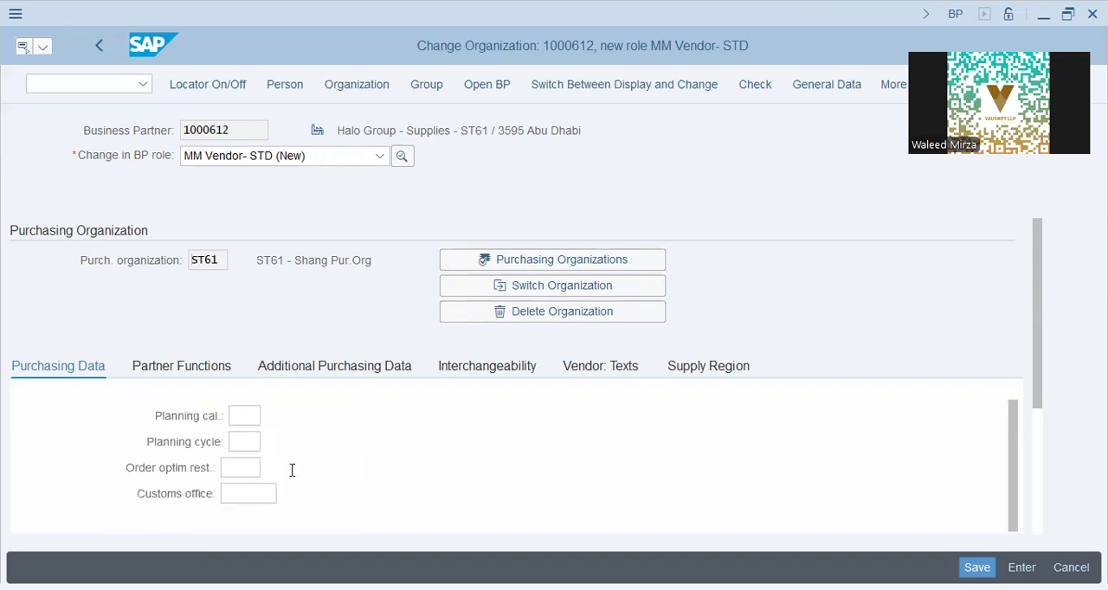
pyautogui.scroll(-5, 291, 470)
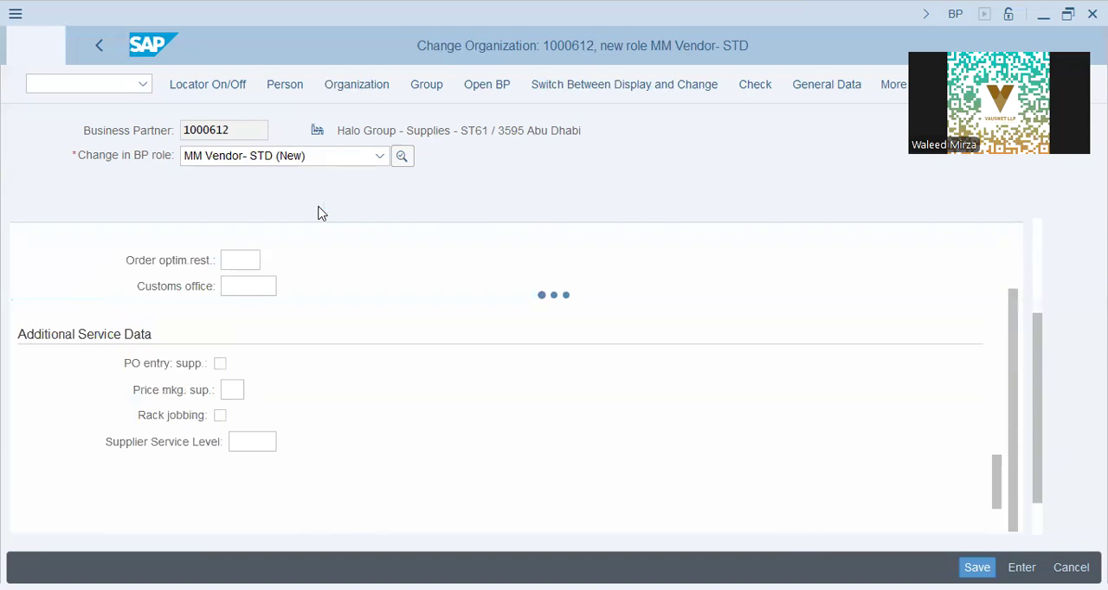
# - Copy the business partner number and switch to the ME11 transaction for creating an info record
pyautogui.moveTo(240, 129); pyautogui.dragTo(50, 141)
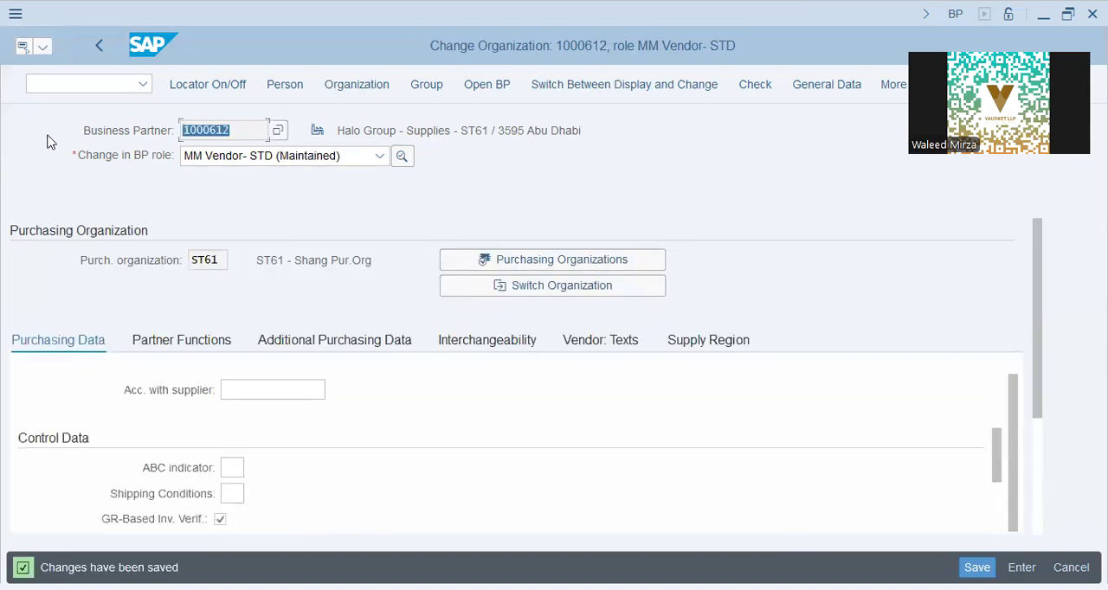
pyautogui.hotkey('ctrl', 'c')
pyautogui.click(64, 86)
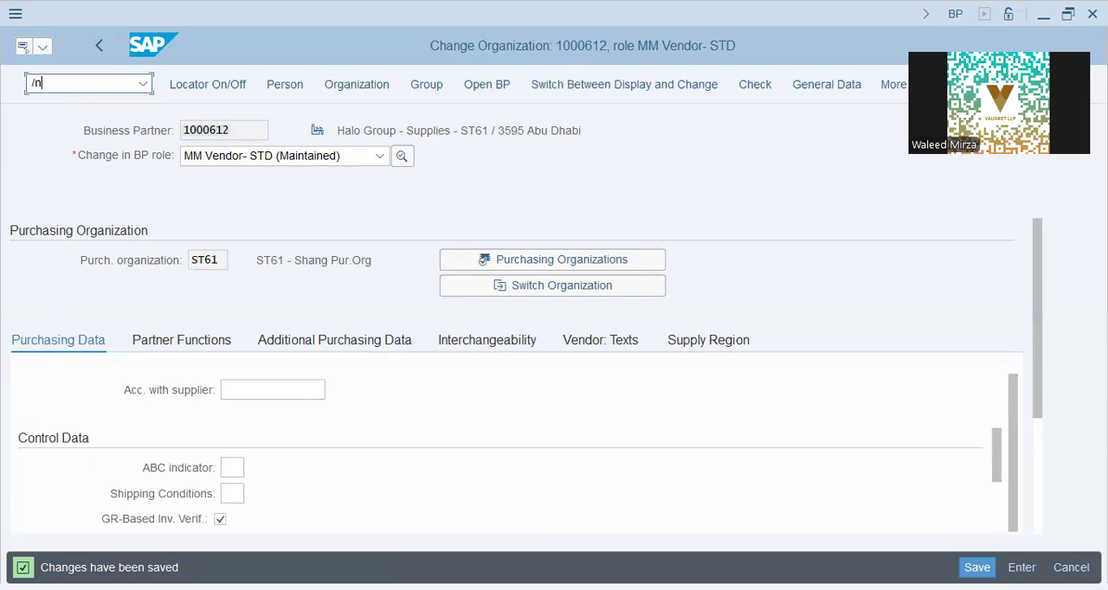
pyautogui.press('Return')
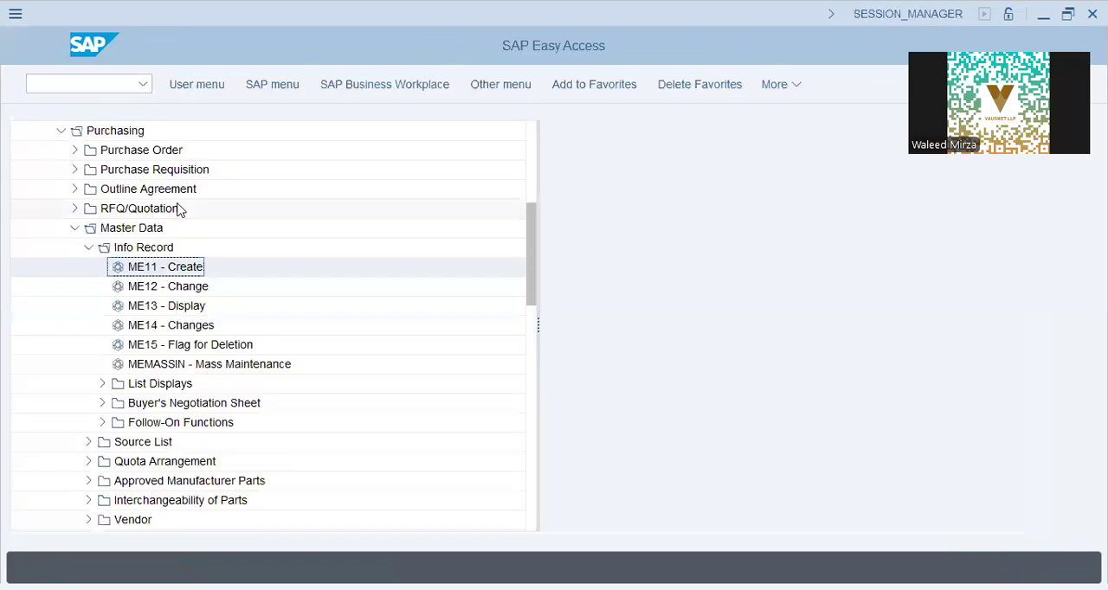
pyautogui.doubleClick(317, 269)
pyautogui.hotkey('ctrl', 'v')
pyautogui.press('Tab')
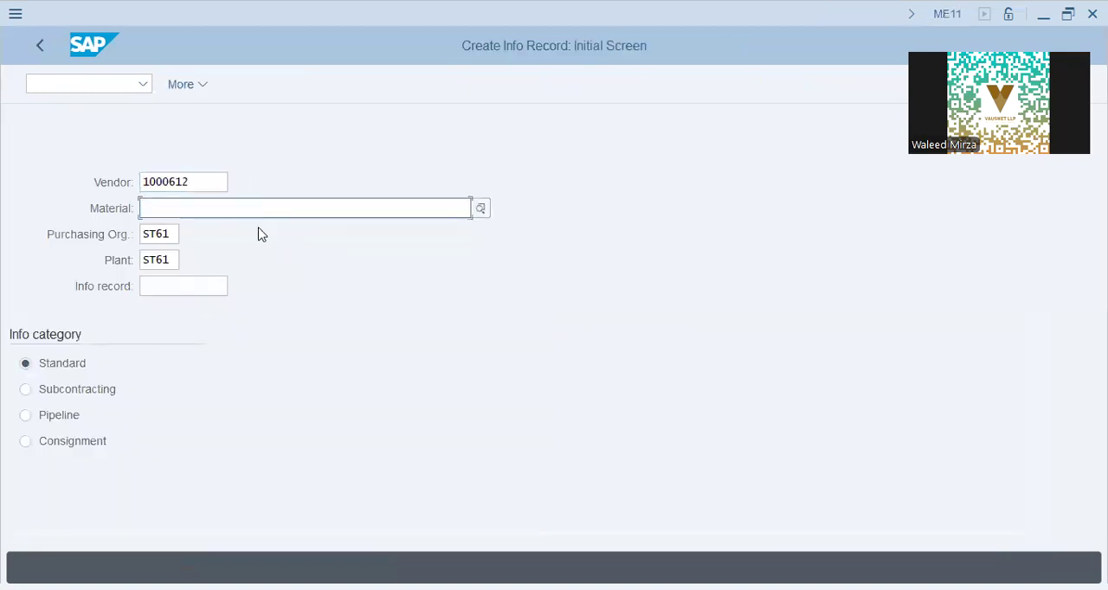
pyautogui.click(415, 208)
pyautogui.click(309, 227)
pyautogui.click(165, 286)
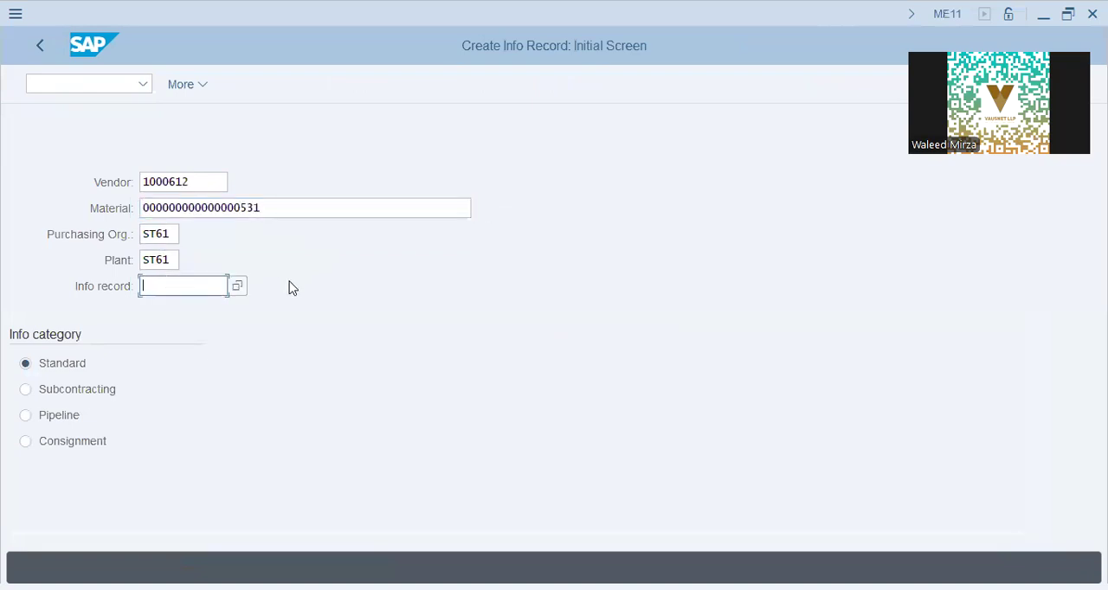
pyautogui.press('Return')
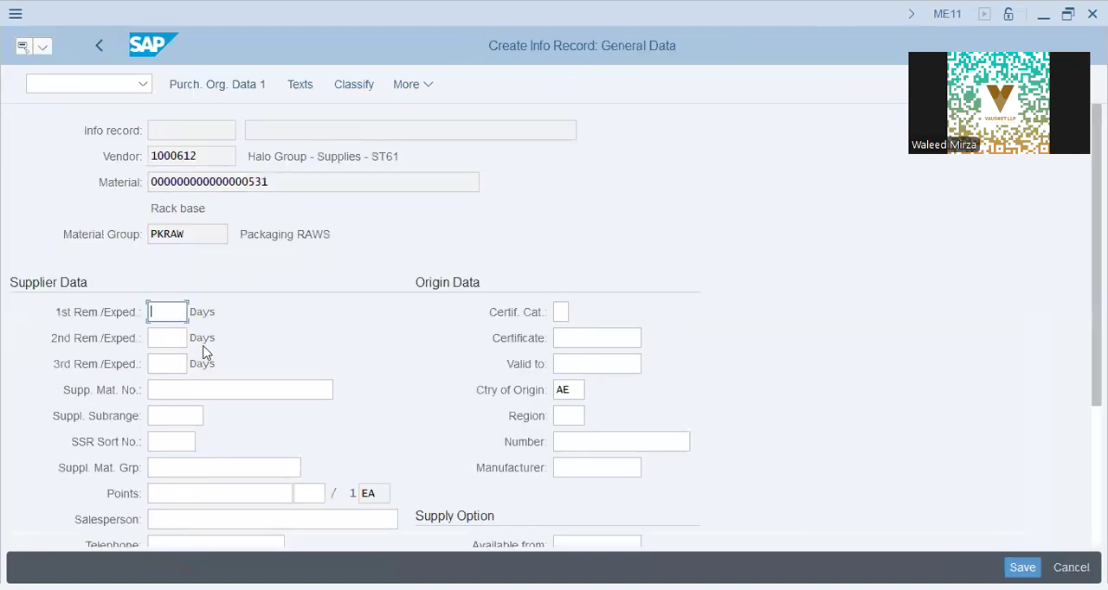
# - Set the three supplier reminders to 3, 7 and 10 days and the supplier material number to 531
pyautogui.write('3')
pyautogui.click(169, 338)
pyautogui.click(173, 361)
pyautogui.click(173, 383)
pyautogui.scroll(-1, 240, 332)
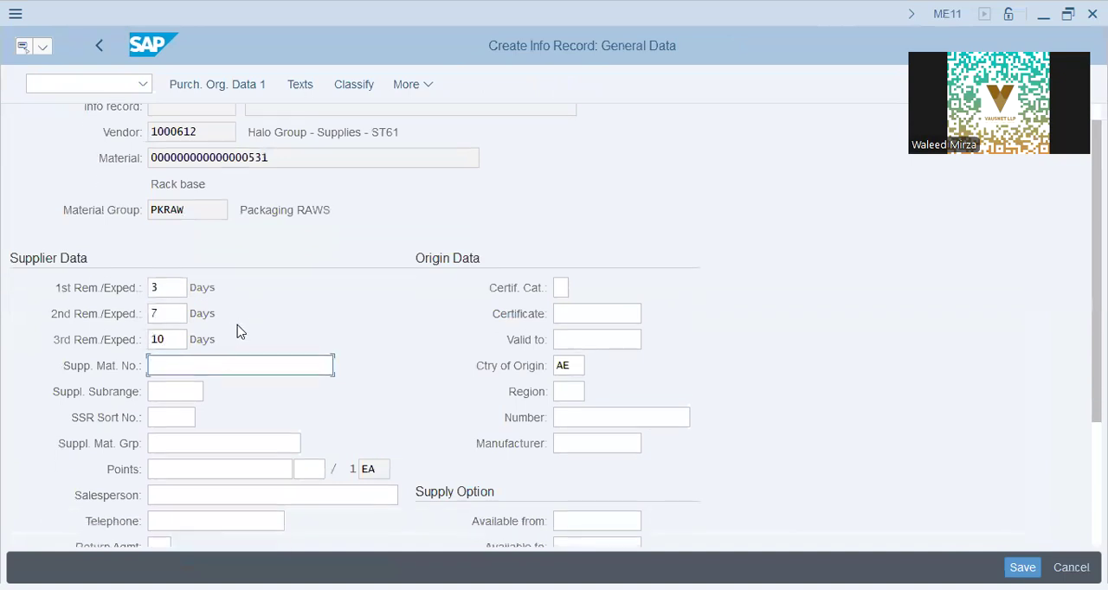
pyautogui.scroll(-4, 239, 331)
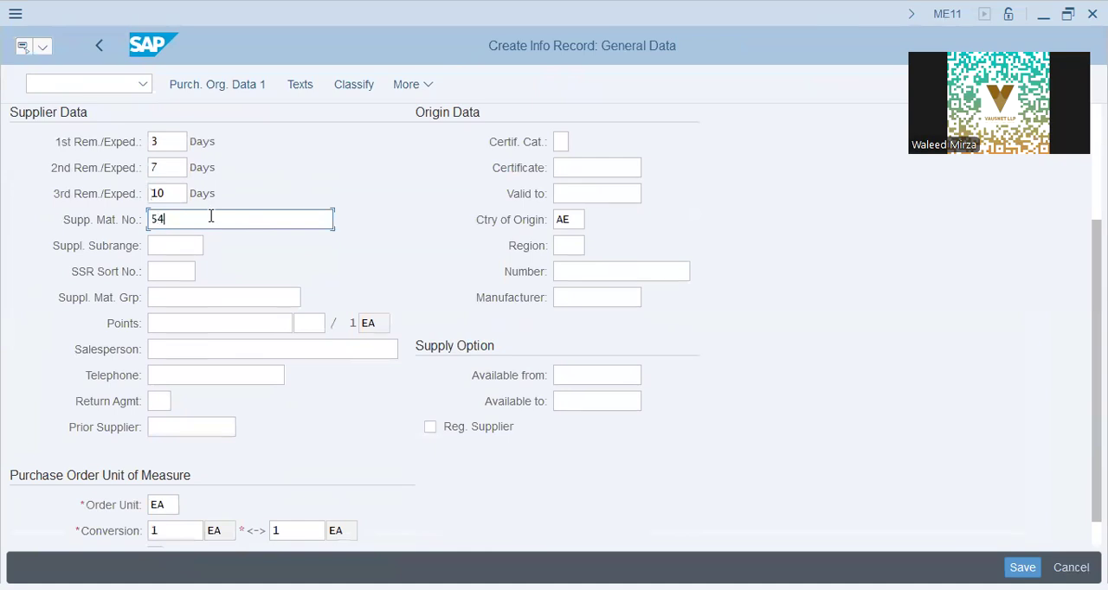
pyautogui.press('Tab')
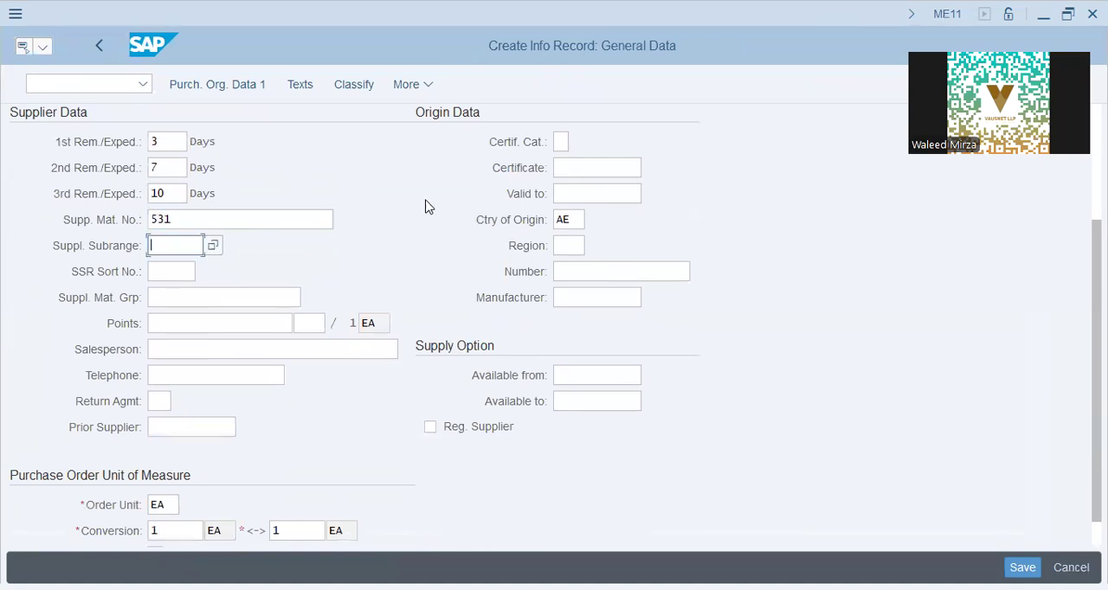
# - Review the origin data, salesperson and remaining supplier fields in the info record's general data
pyautogui.scroll(1, 549, 260)
pyautogui.click(559, 216)
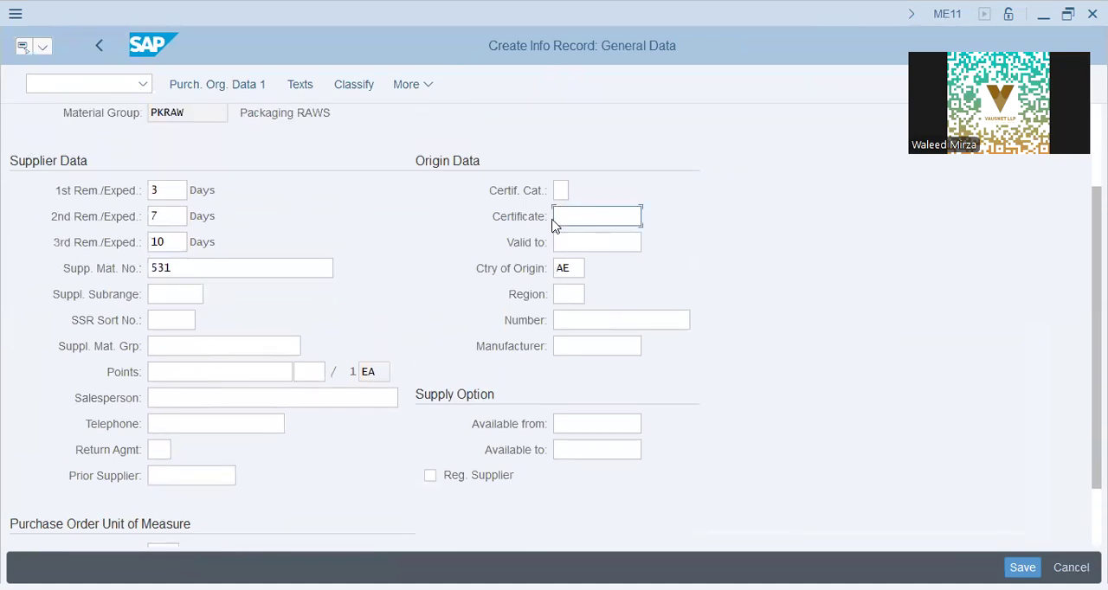
pyautogui.click(578, 247)
pyautogui.scroll(-1, 317, 338)
pyautogui.click(578, 255)
pyautogui.click(249, 317)
pyautogui.click(300, 361)
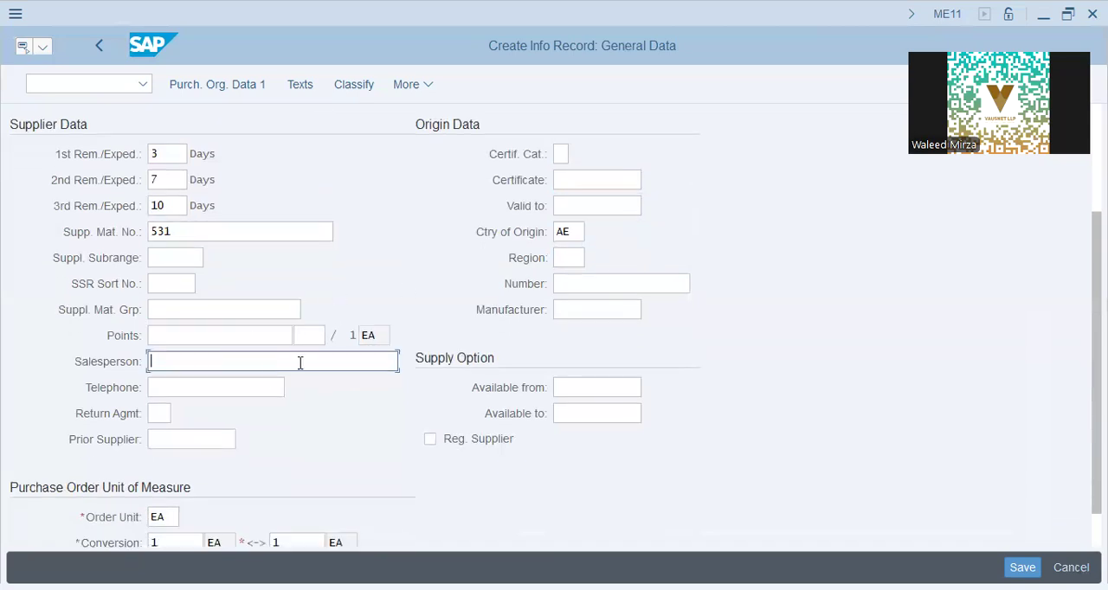
pyautogui.scroll(-1, 313, 360)
pyautogui.scroll(5, 308, 351)
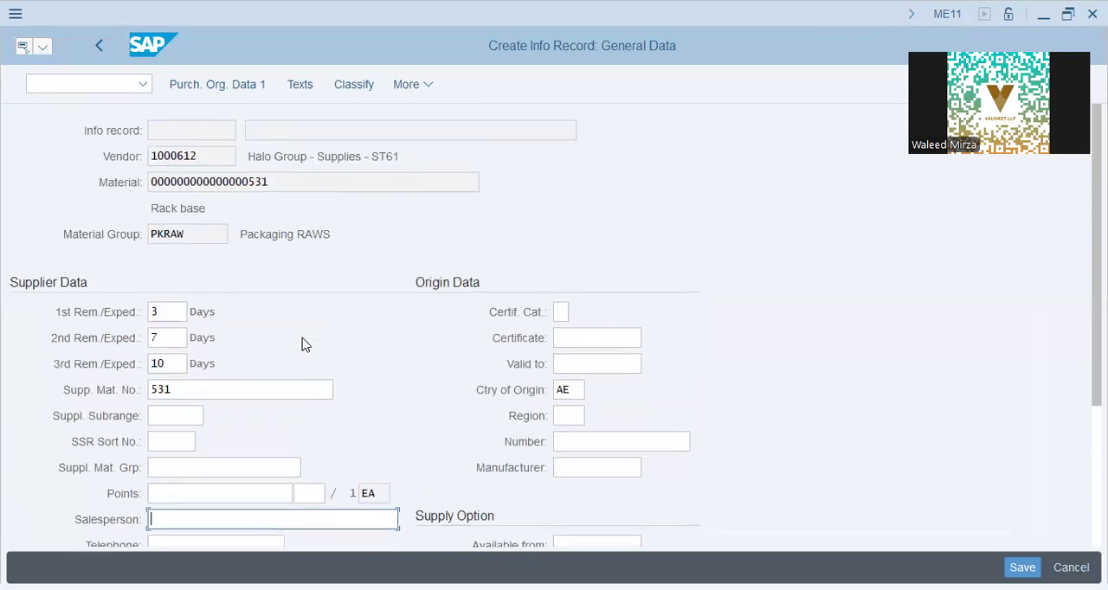
# - In the info record's first purchasing organization data, set the planned delivery time to 15 days and both delivery tolerances to 2%
pyautogui.click(266, 86)
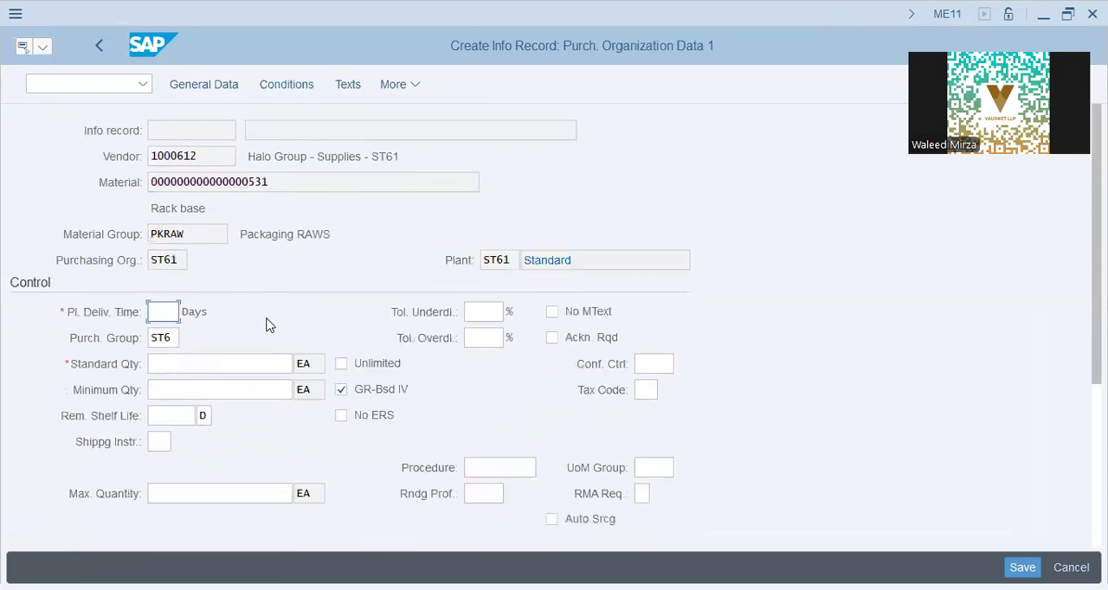
pyautogui.write('1')
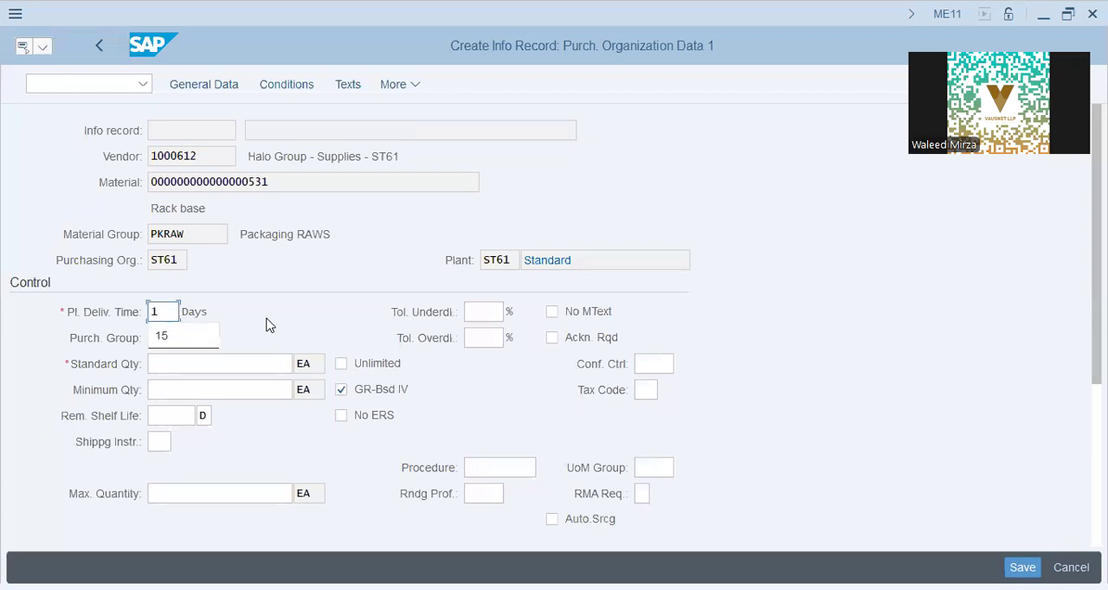
pyautogui.write('5')
pyautogui.press('Tab')
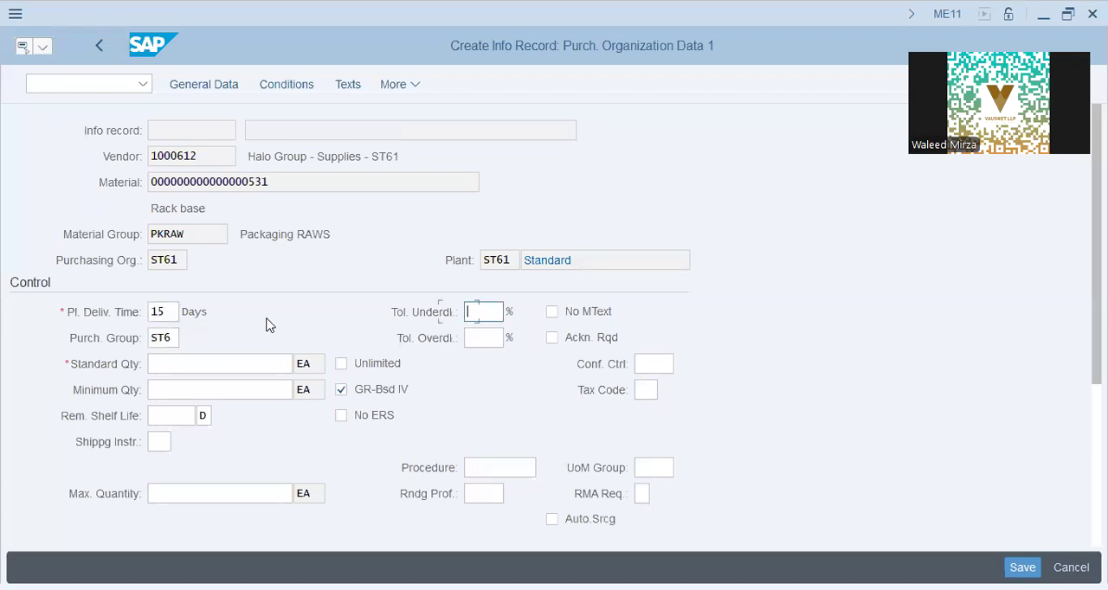
pyautogui.write('2')
pyautogui.press('Tab')
pyautogui.write('2')
pyautogui.press('Tab')
# - Set the info record's standard order quantity to 200 EA
pyautogui.click(267, 362)
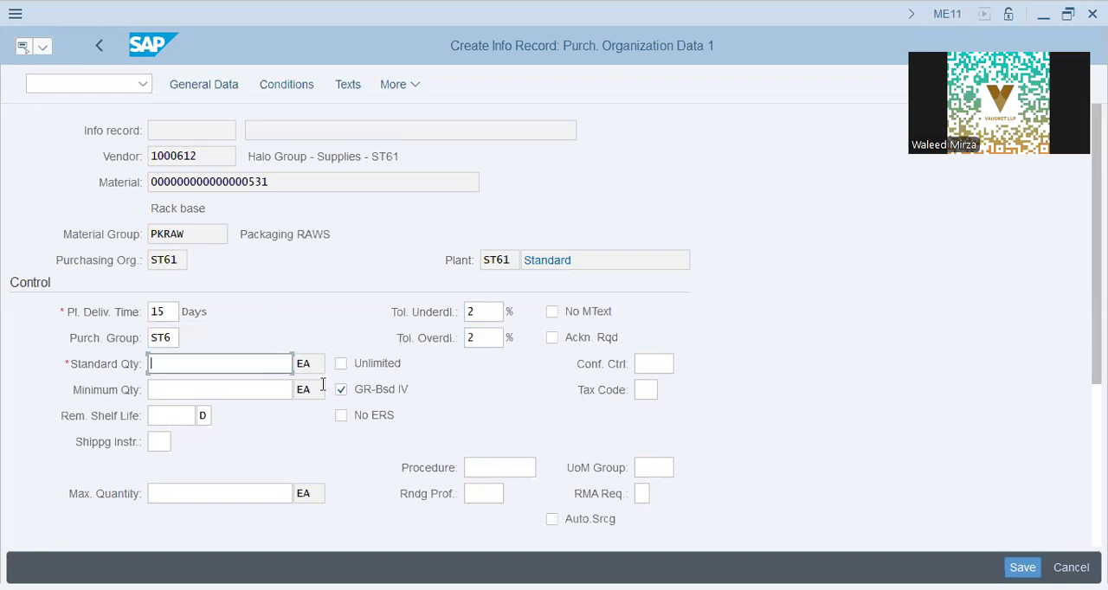
pyautogui.write('200')
pyautogui.press('Tab')
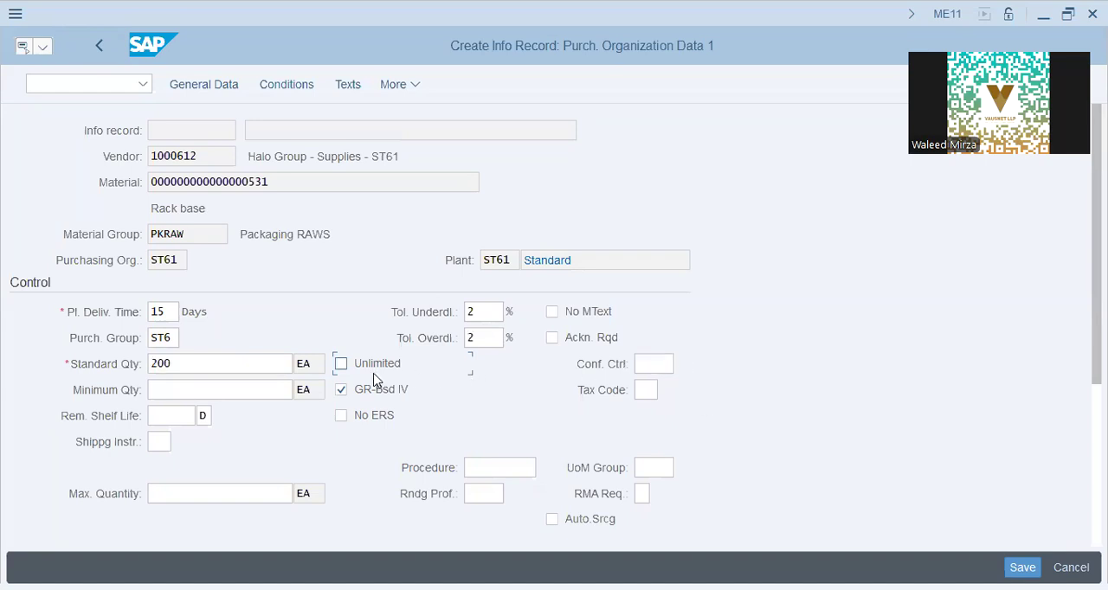
pyautogui.click(647, 390)
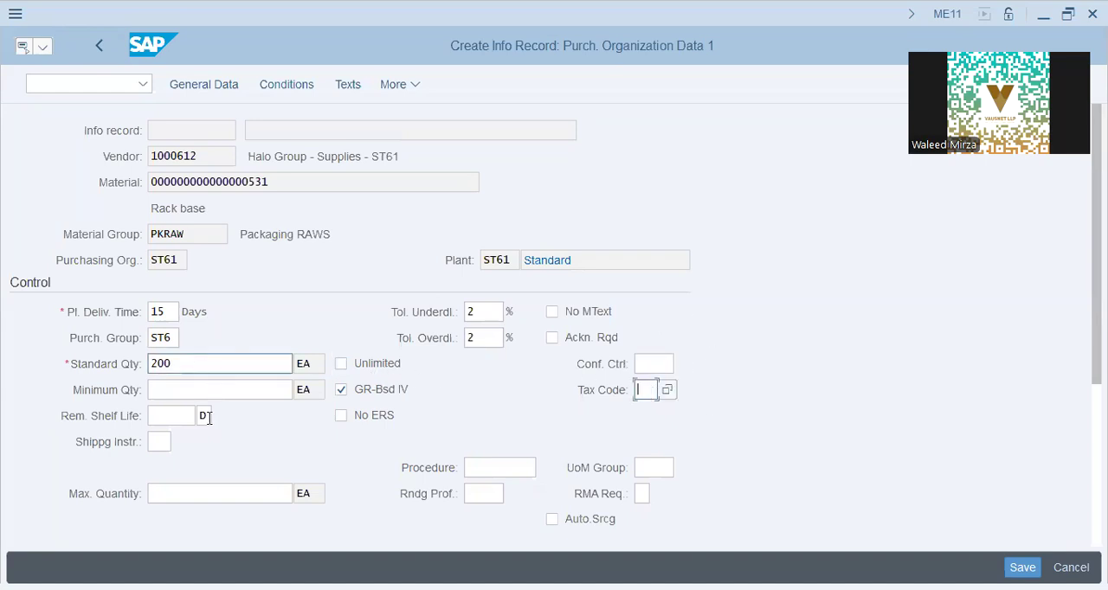
# - Enter a net price of 210 AED and continue to the second purchasing organization data
pyautogui.scroll(-5, 207, 418)
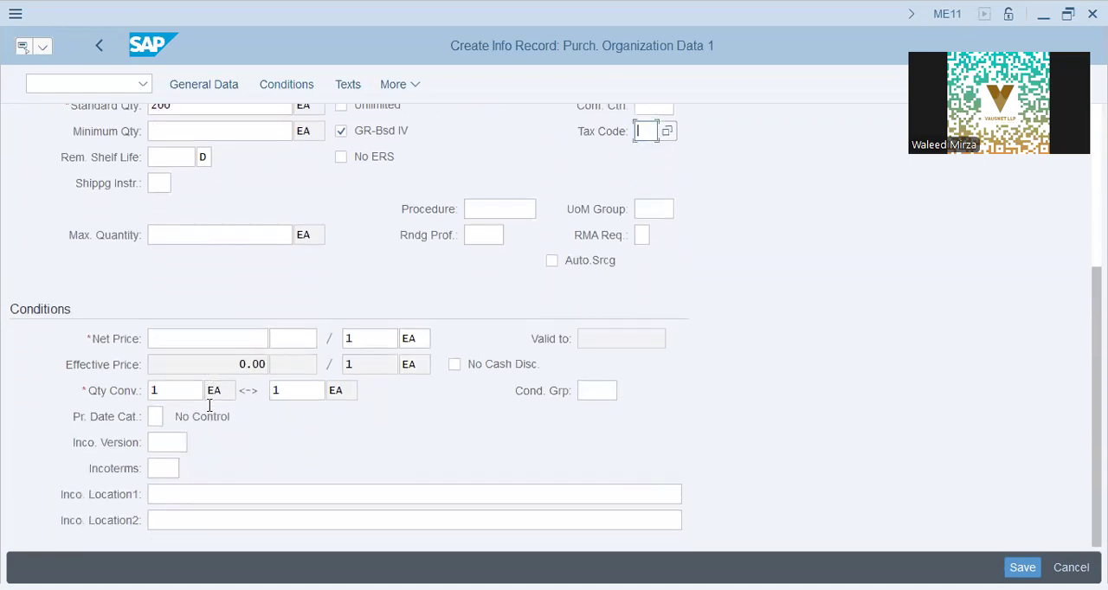
pyautogui.click(217, 339)
pyautogui.write('210')
pyautogui.press('Tab')
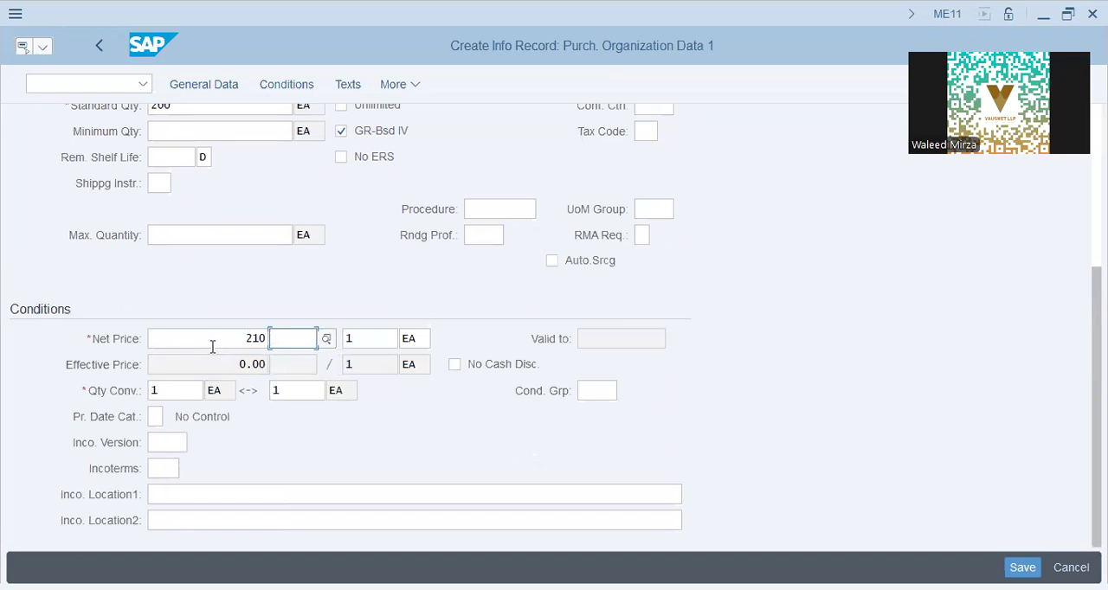
pyautogui.write('aed')
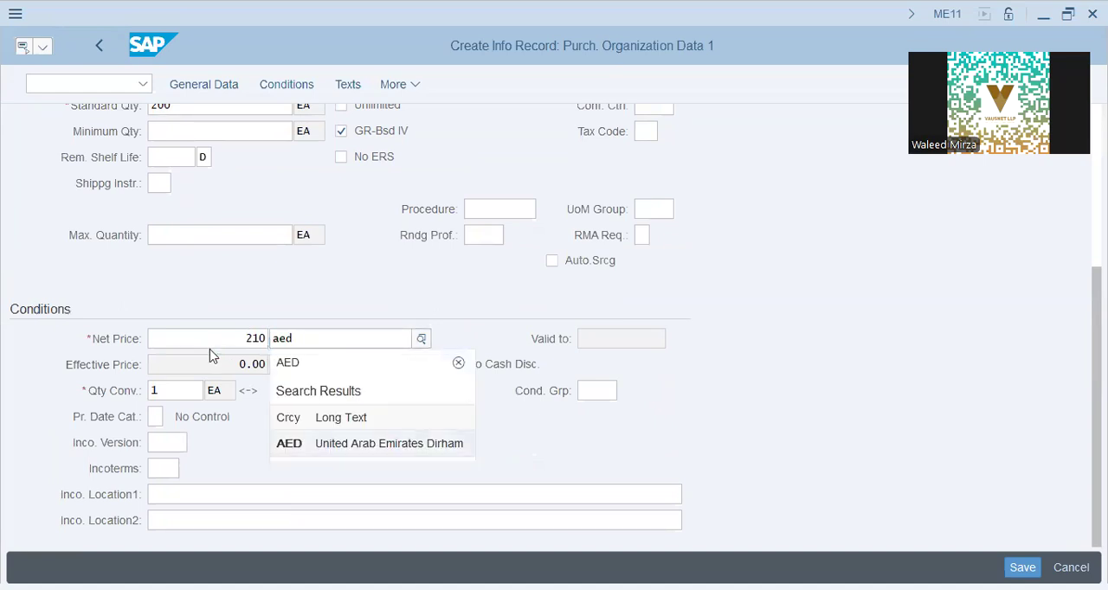
pyautogui.press('Return')
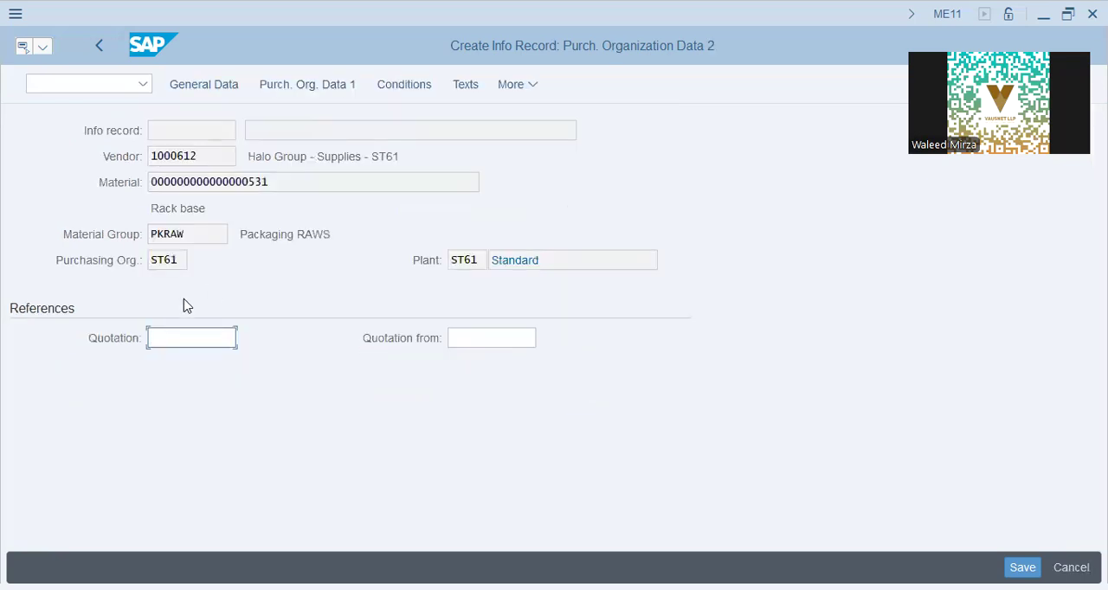
# - Leave the quotation references empty, open the price conditions, and set the standard gross price to apply per 10 EA
pyautogui.click(479, 338)
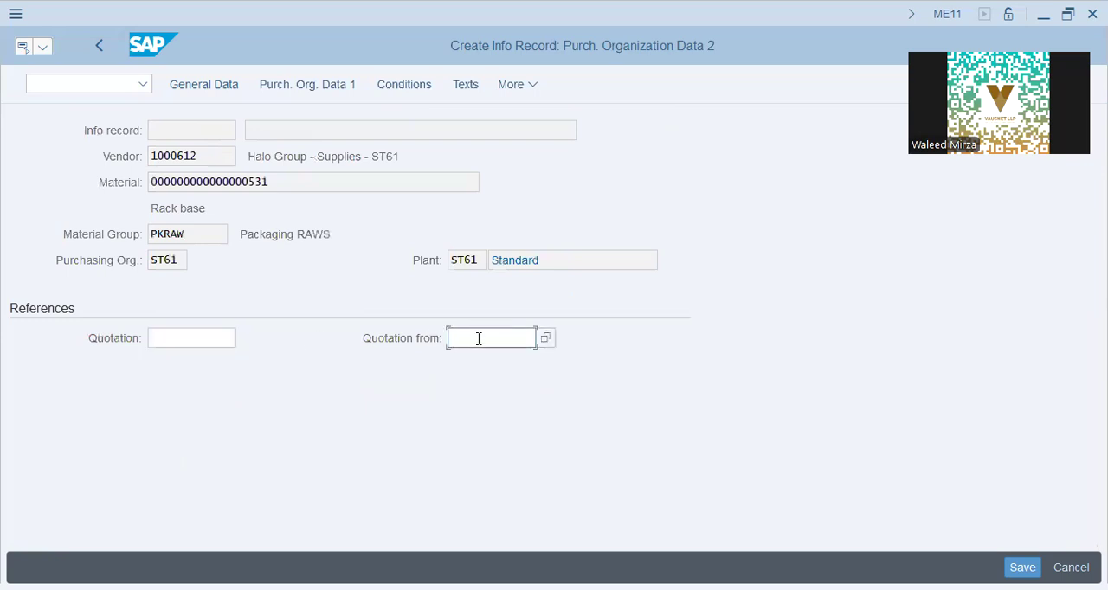
pyautogui.click(158, 339)
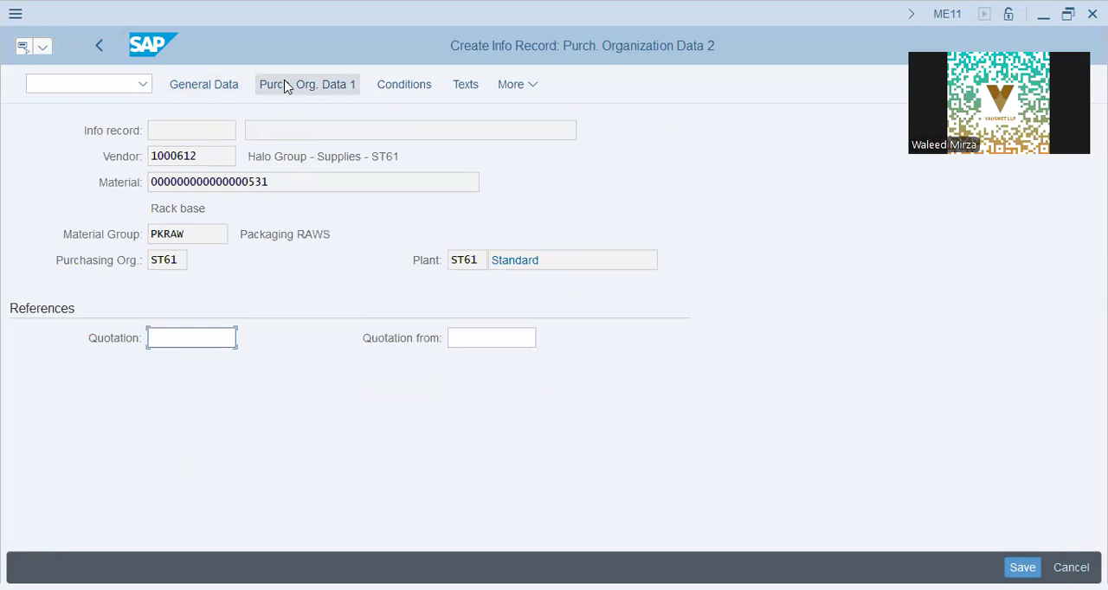
pyautogui.click(408, 91)
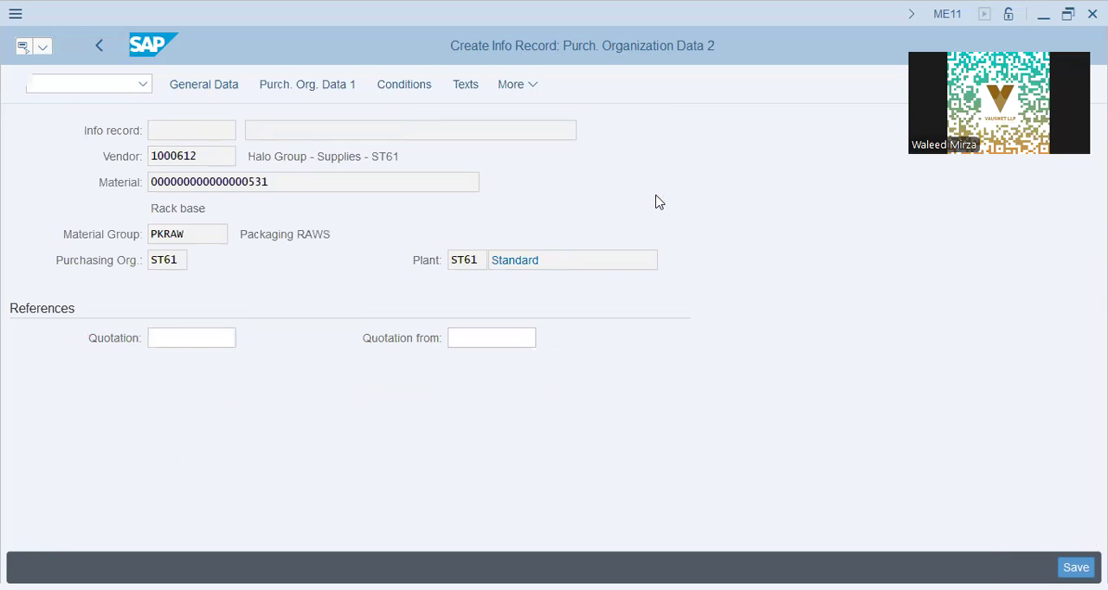
pyautogui.click(373, 335)
pyautogui.click(408, 339)
pyautogui.doubleClick(412, 335)
pyautogui.write('10')
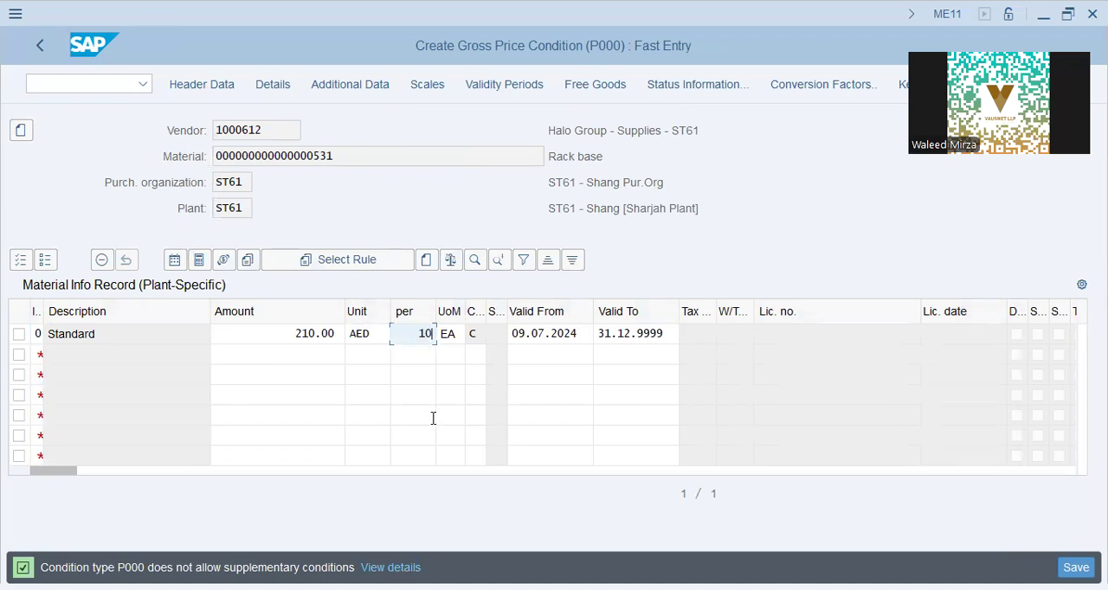
pyautogui.press('Tab')
pyautogui.press('Tab')
pyautogui.press('Tab')
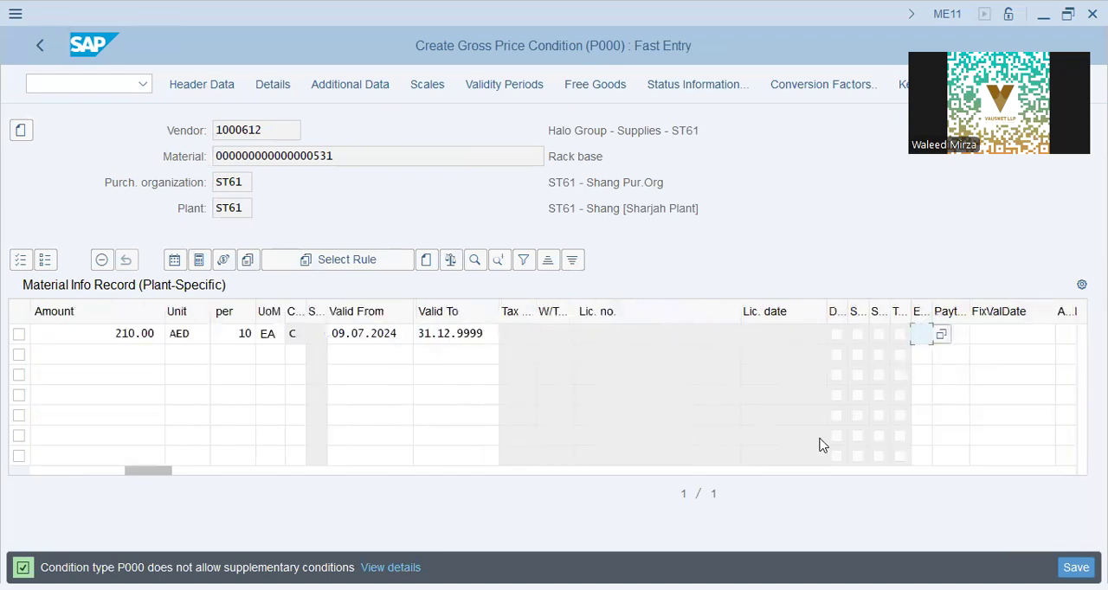
# - Set the end of the gross price condition's validity to 31.07.2024
pyautogui.doubleClick(492, 333)
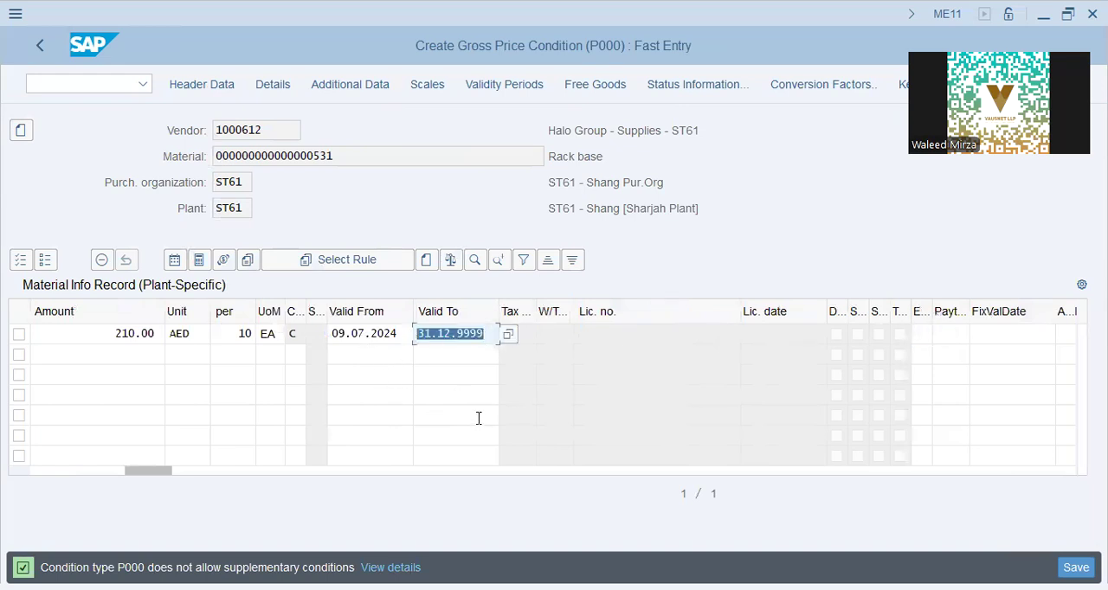
pyautogui.write('31.07.2024')
pyautogui.press('Tab')
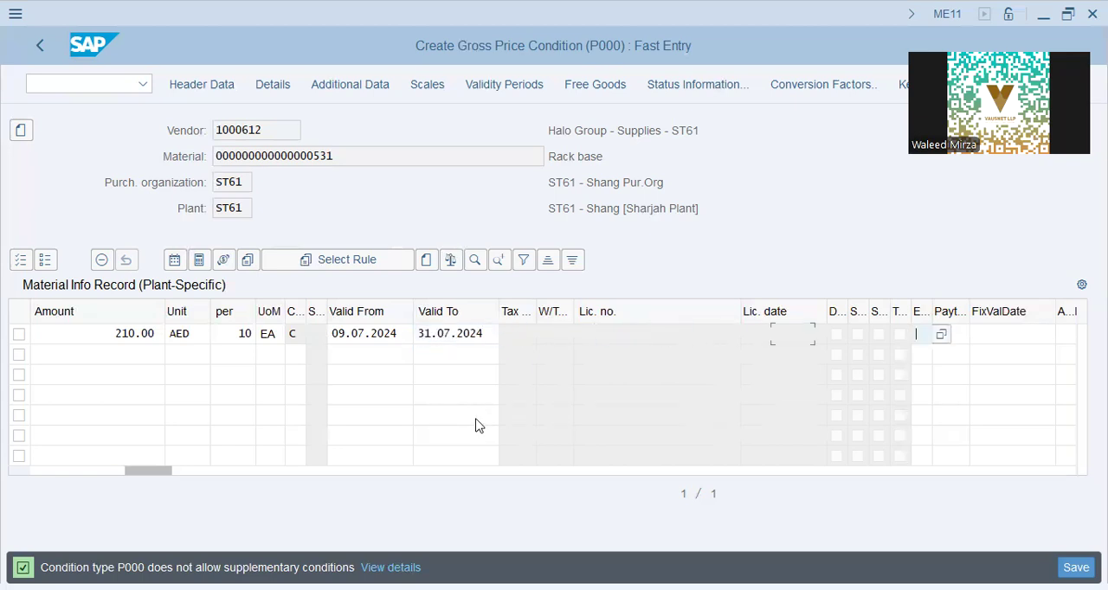
pyautogui.moveTo(134, 476); pyautogui.dragTo(50, 469)
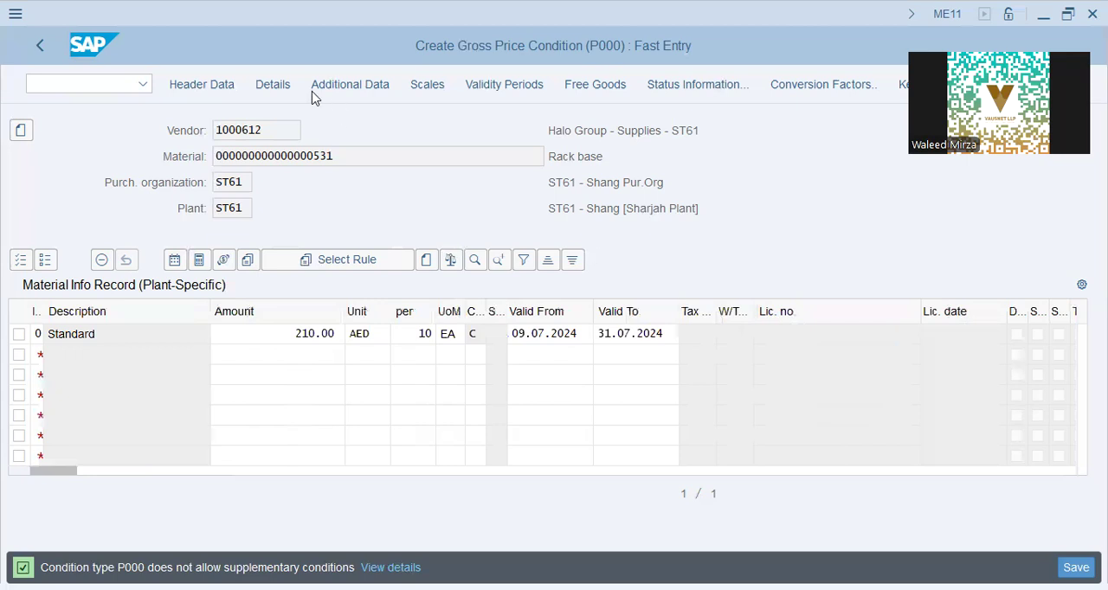
# - Open the condition's header data and set the search term to st61-531
pyautogui.click(194, 95)
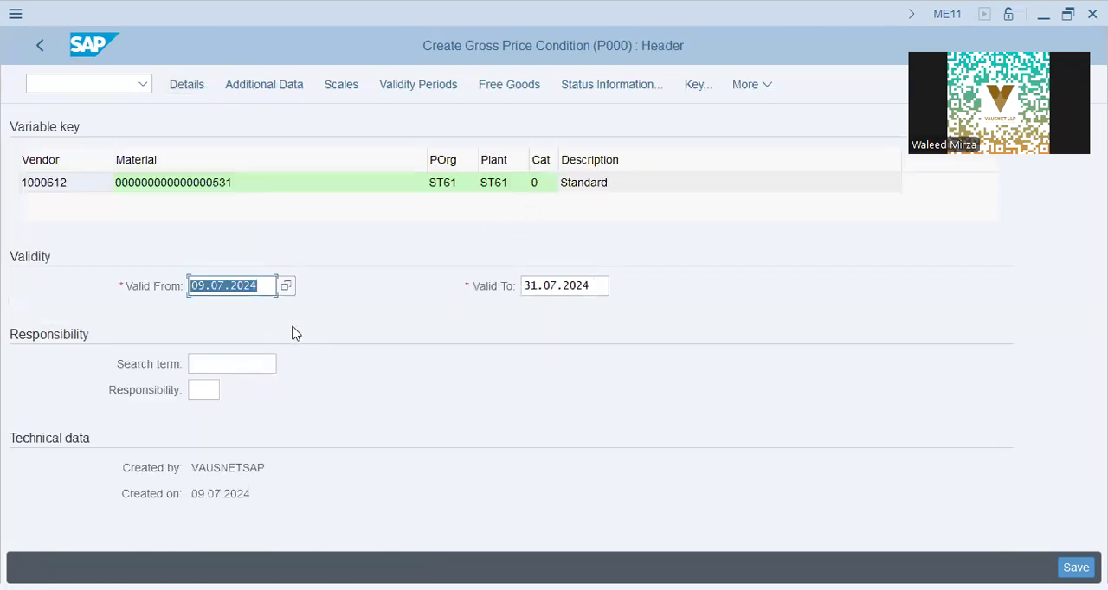
pyautogui.click(224, 364)
pyautogui.write('st61')
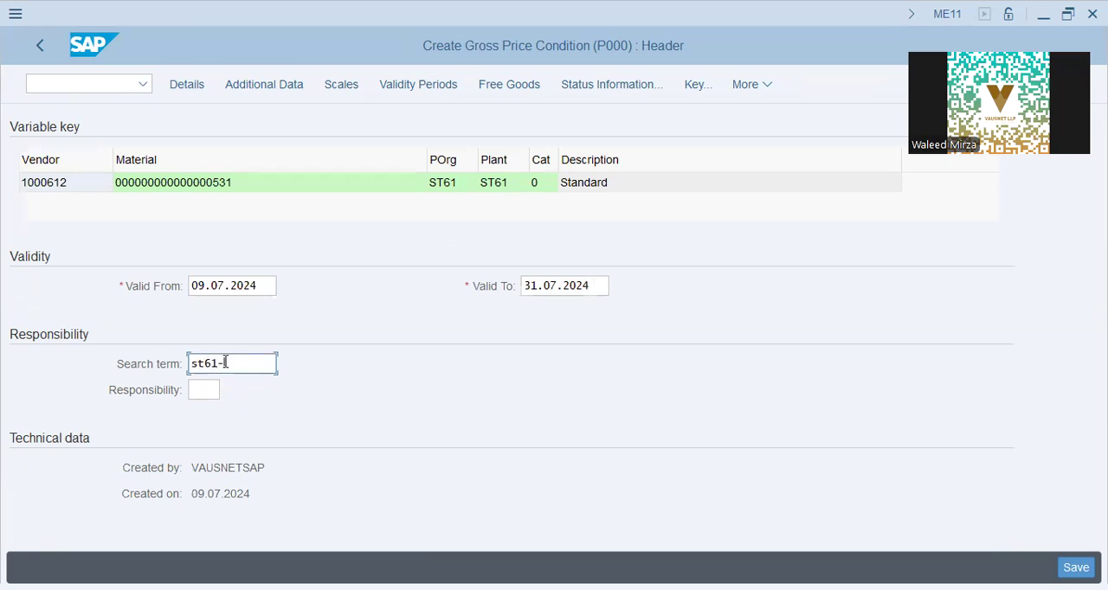
pyautogui.write('-531')
pyautogui.press('Tab')
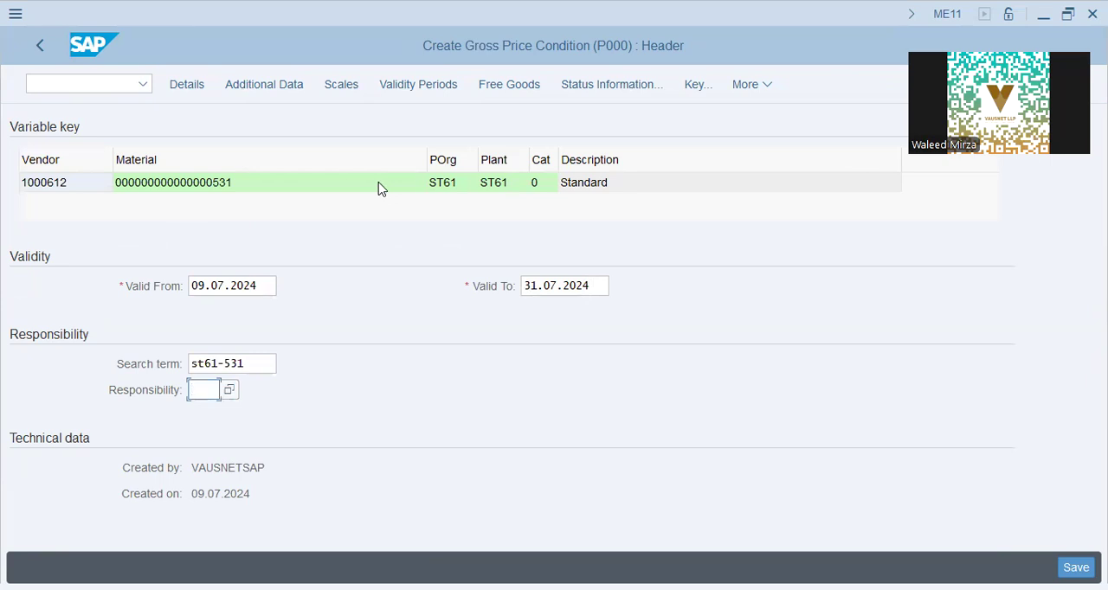
# - Review the condition's sales deal, promotion and payment fields in the additional sales data, and its scales
pyautogui.click(238, 89)
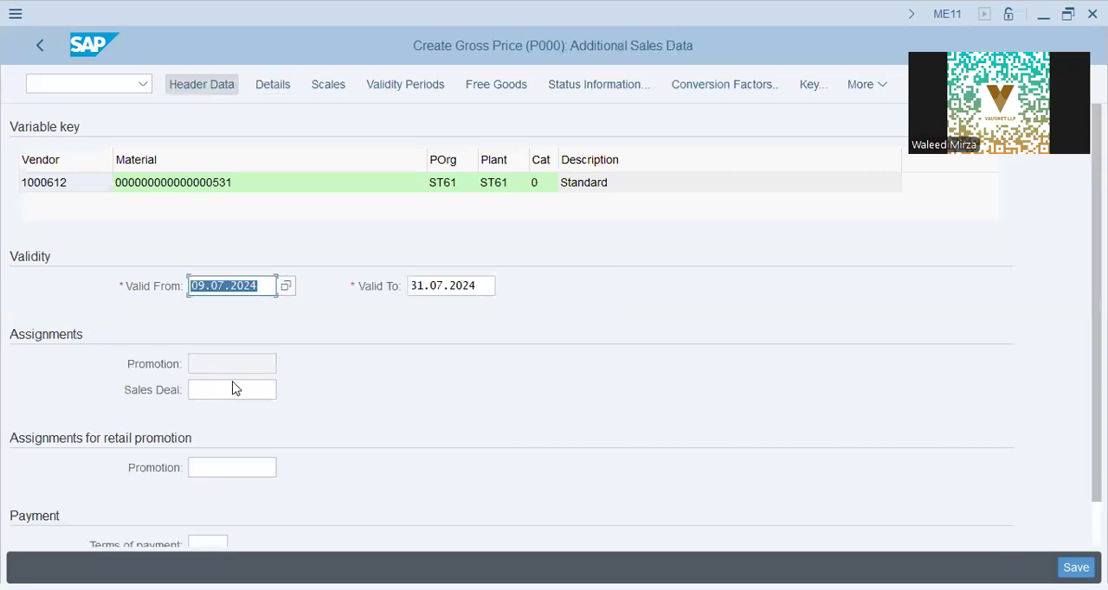
pyautogui.click(231, 388)
pyautogui.click(218, 468)
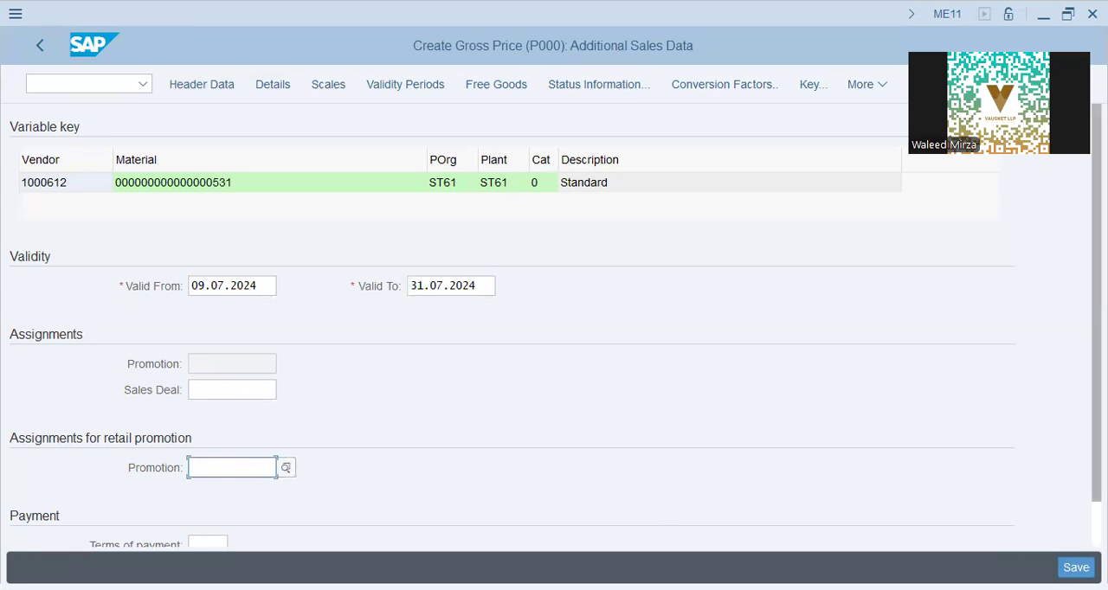
pyautogui.scroll(-1, 511, 321)
pyautogui.scroll(1, 511, 320)
pyautogui.scroll(-1, 511, 320)
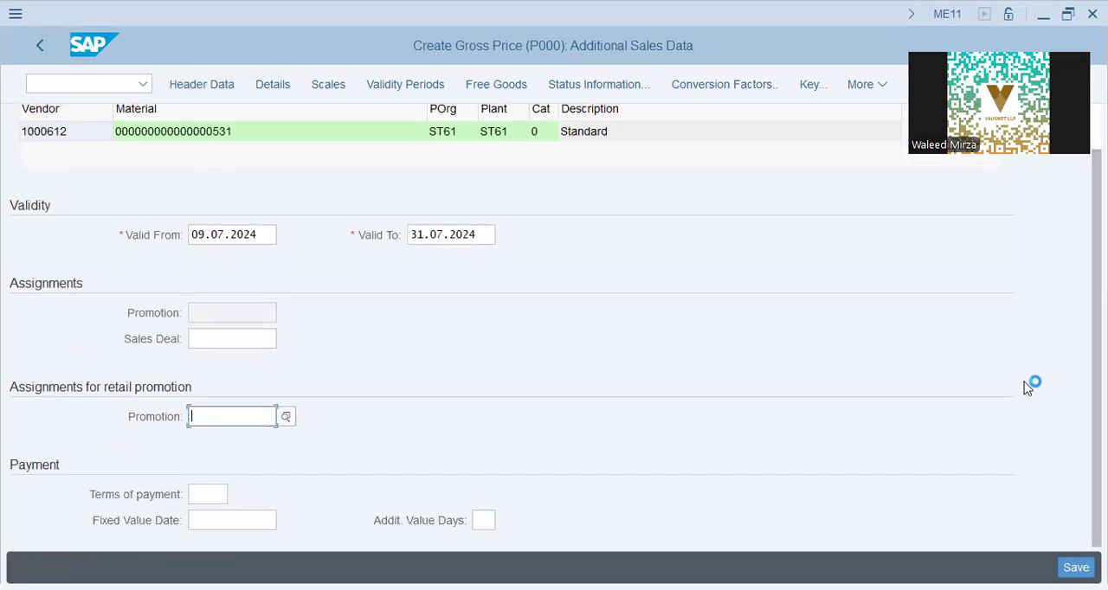
pyautogui.scroll(1, 655, 181)
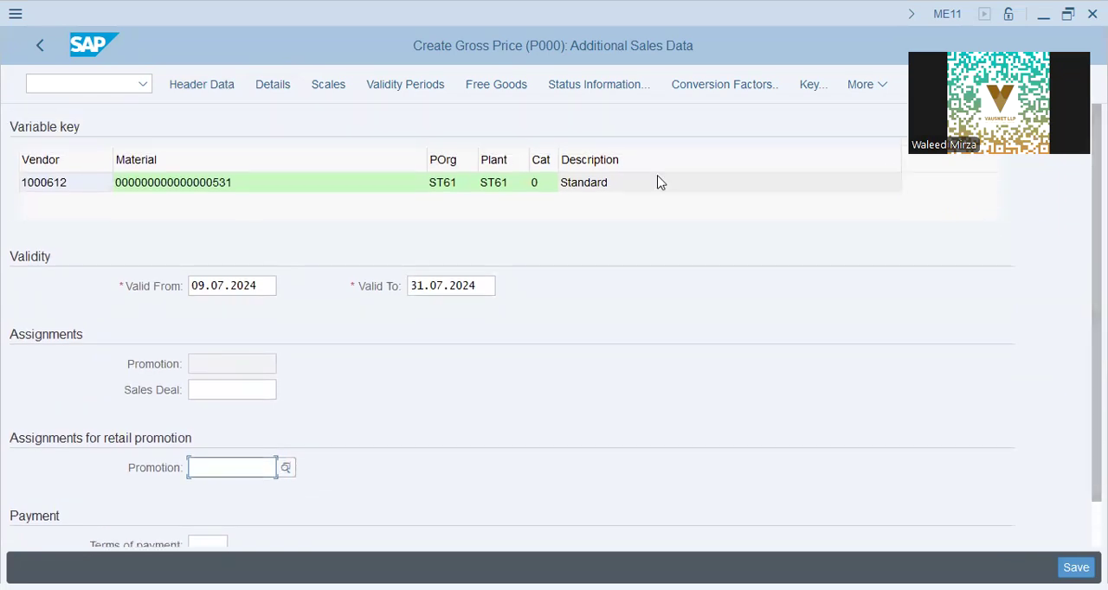
pyautogui.click(347, 88)
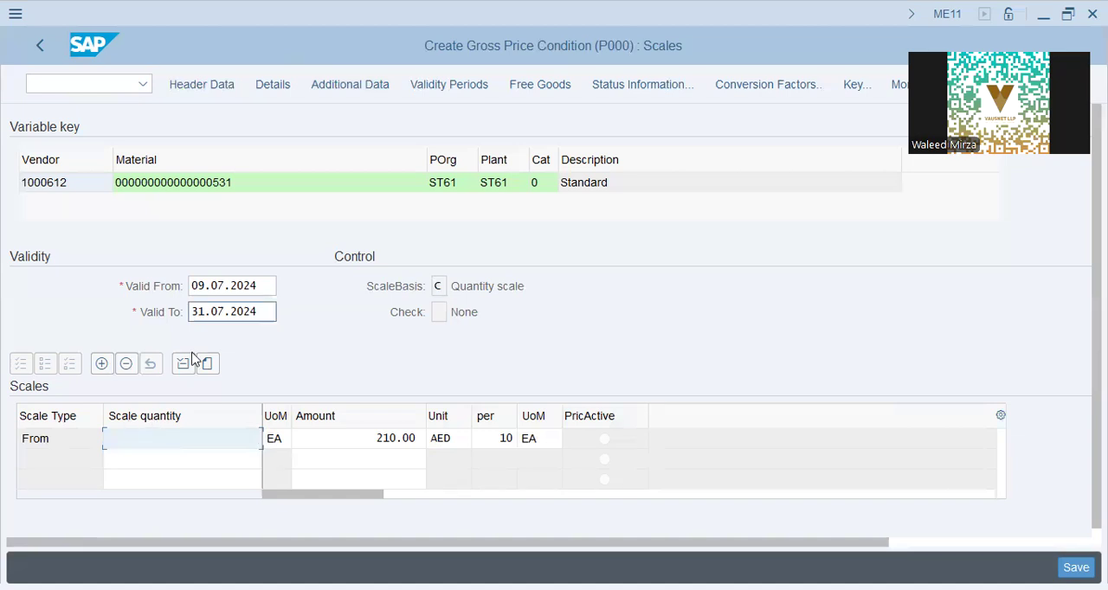
# - Examine the free goods entry for the info record in both the inclusive and exclusive views
pyautogui.click(514, 91)
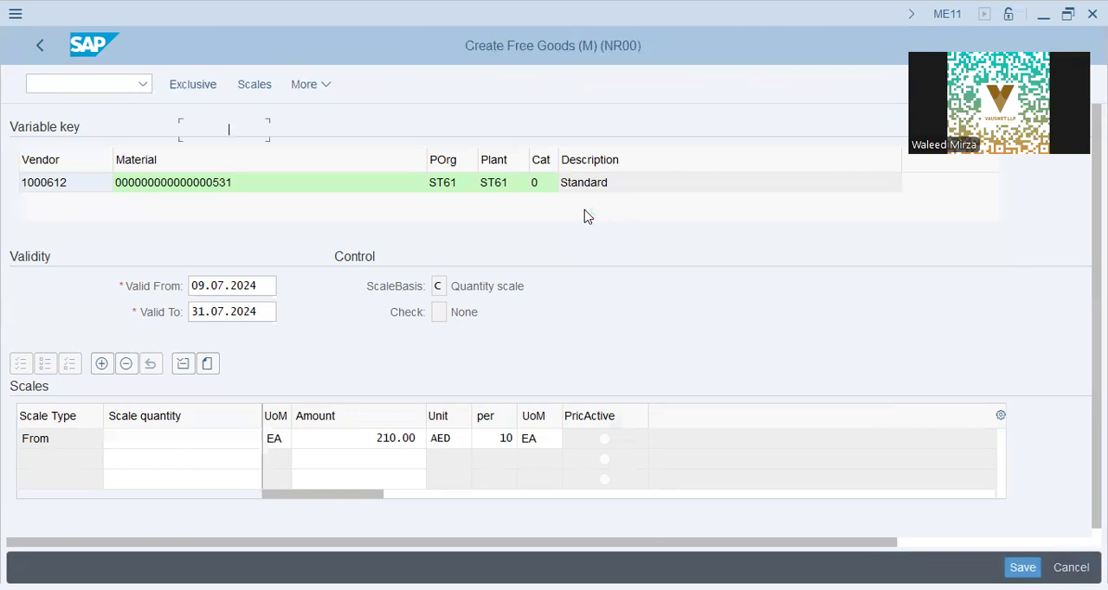
pyautogui.click(62, 340)
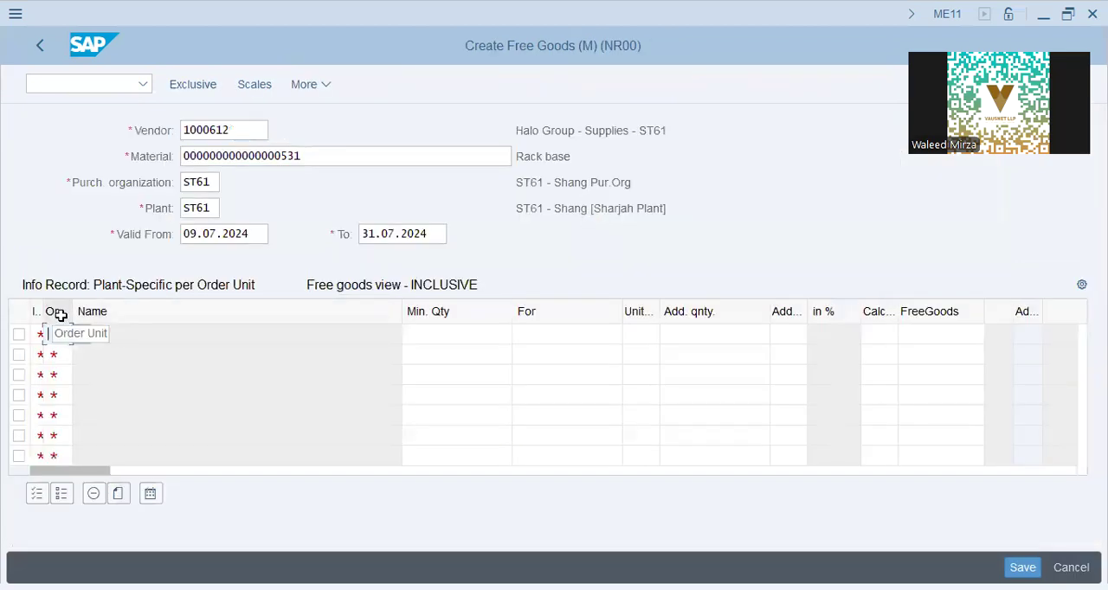
pyautogui.click(468, 336)
pyautogui.click(571, 336)
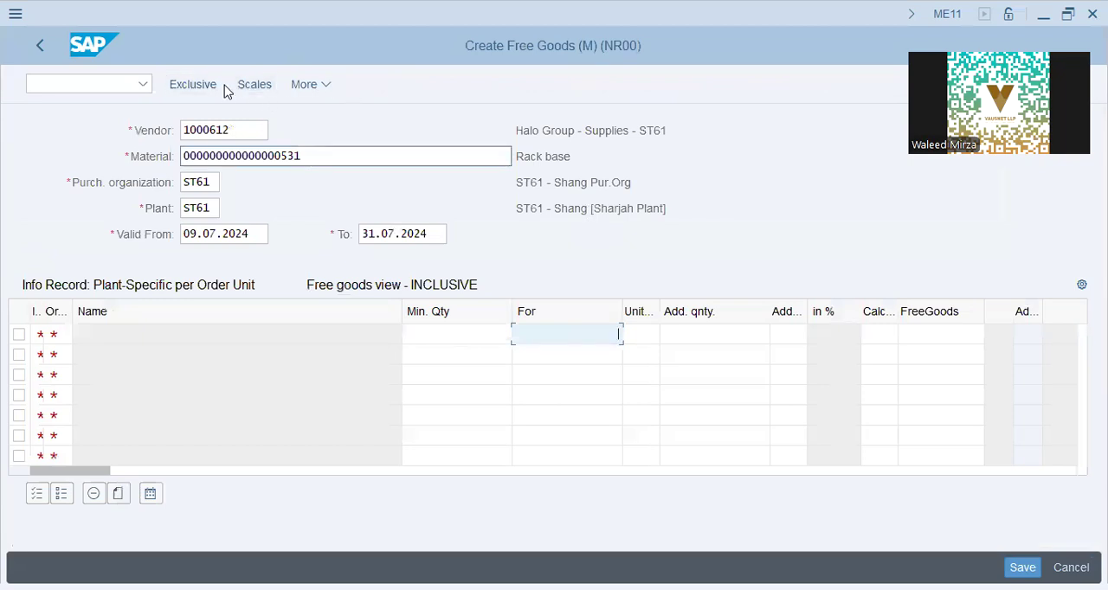
pyautogui.click(301, 85)
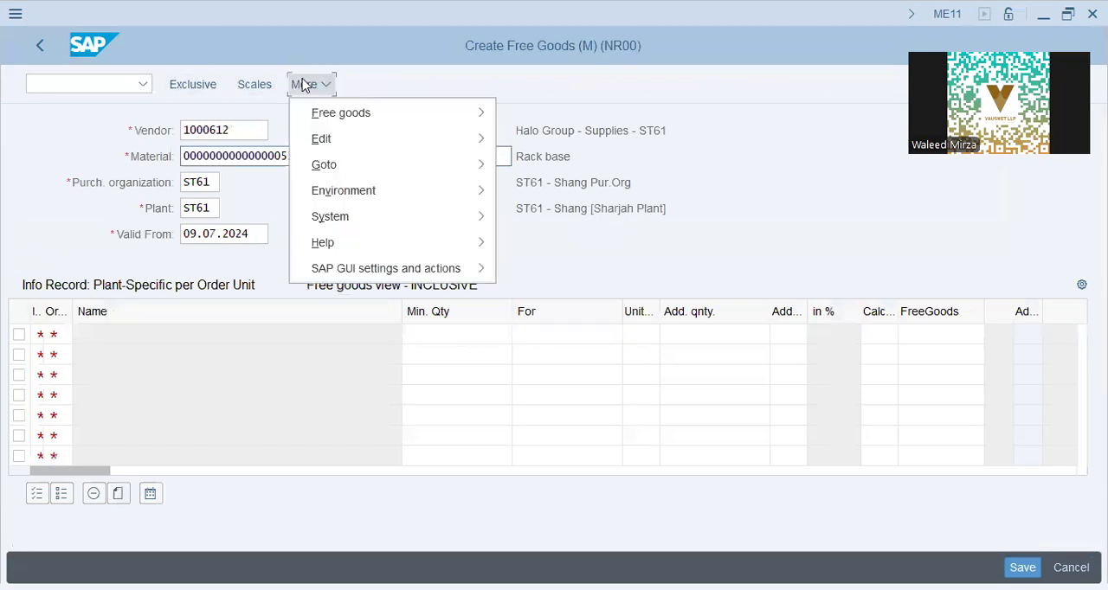
pyautogui.click(193, 85)
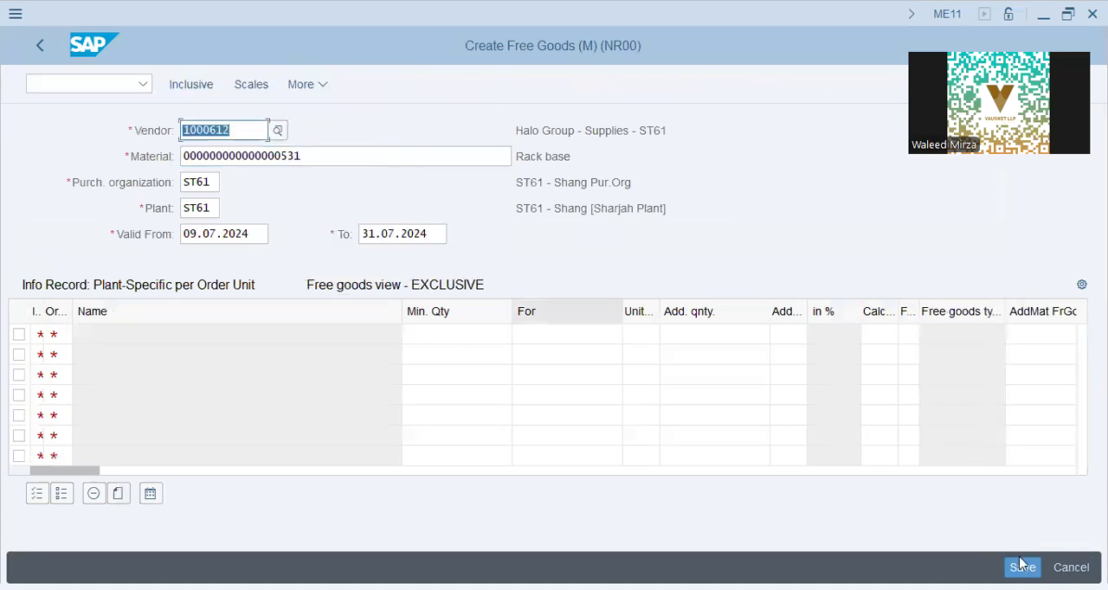
# - Try to save the empty free goods entry and go back to the free goods determination
pyautogui.hotkey('ctrl', 's')
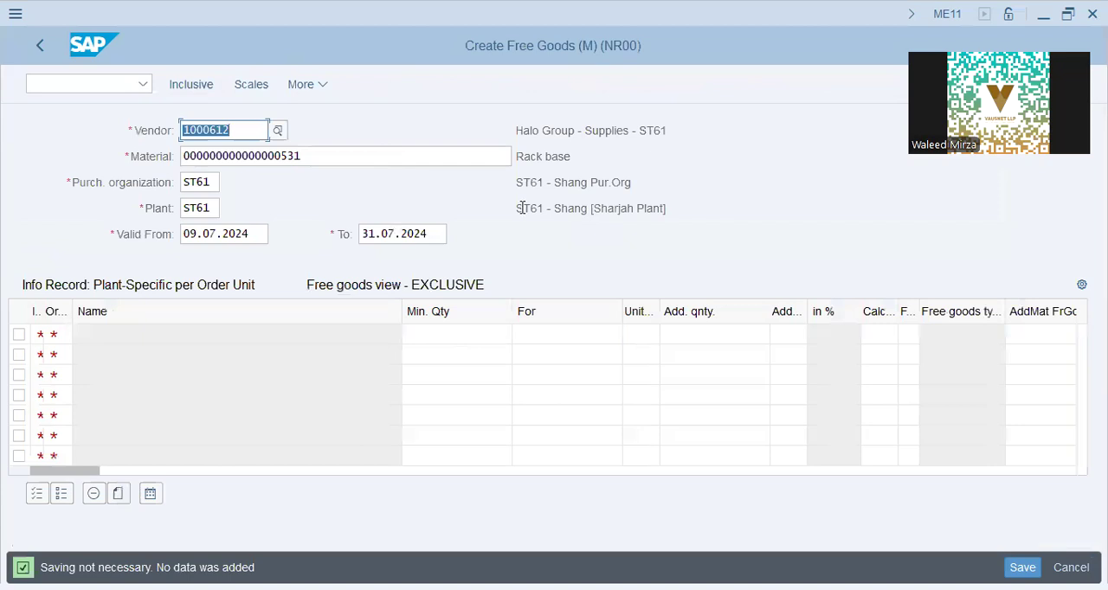
pyautogui.click(338, 149)
pyautogui.press('F3')
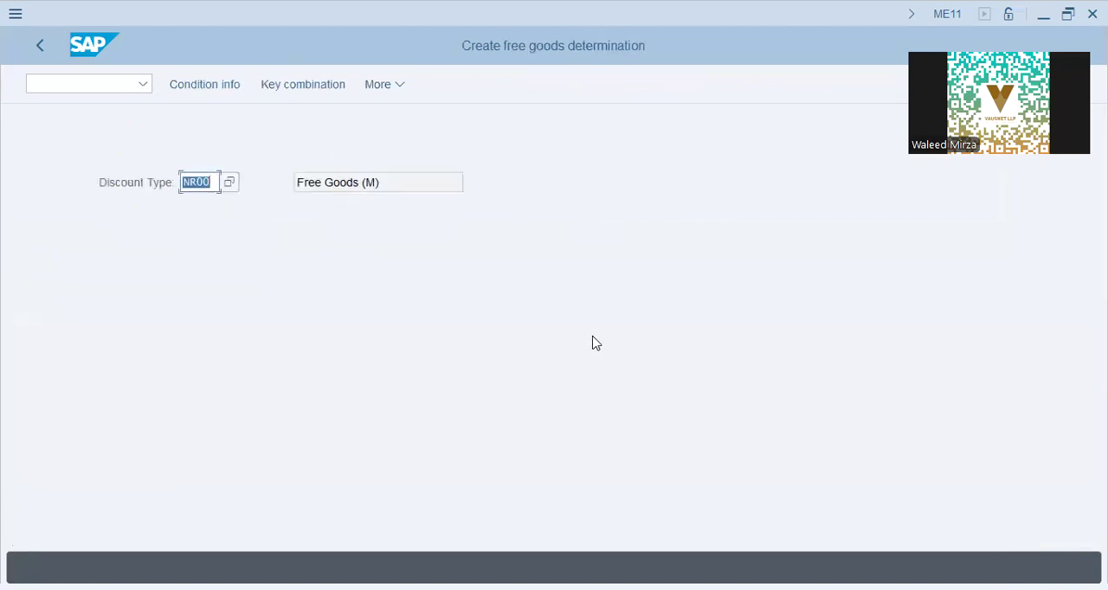
pyautogui.click(407, 186)
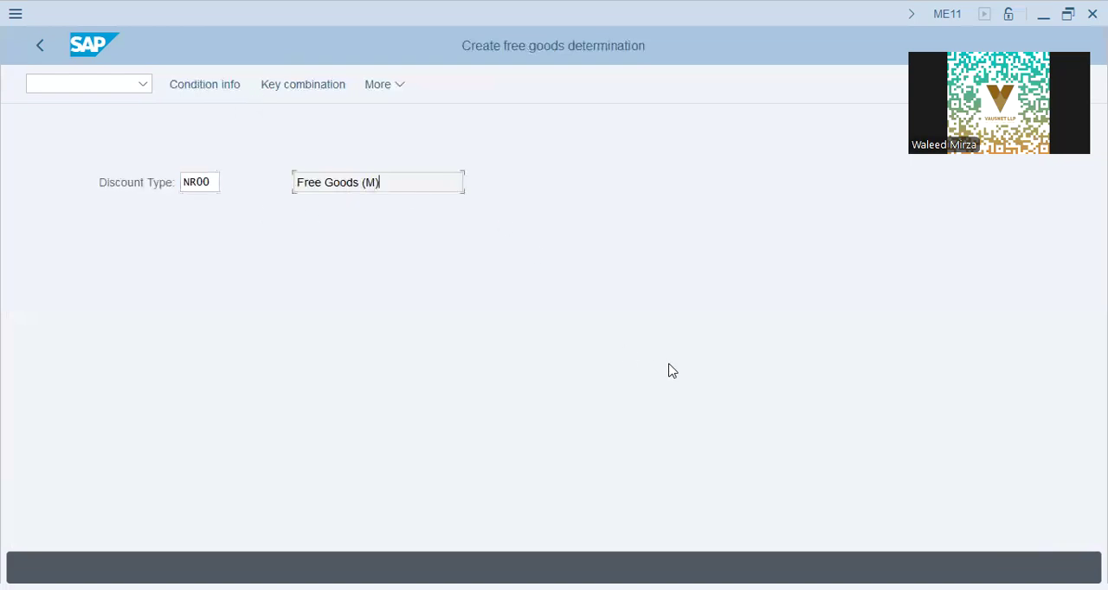
pyautogui.click(411, 222)
pyautogui.click(410, 222)
pyautogui.click(409, 221)
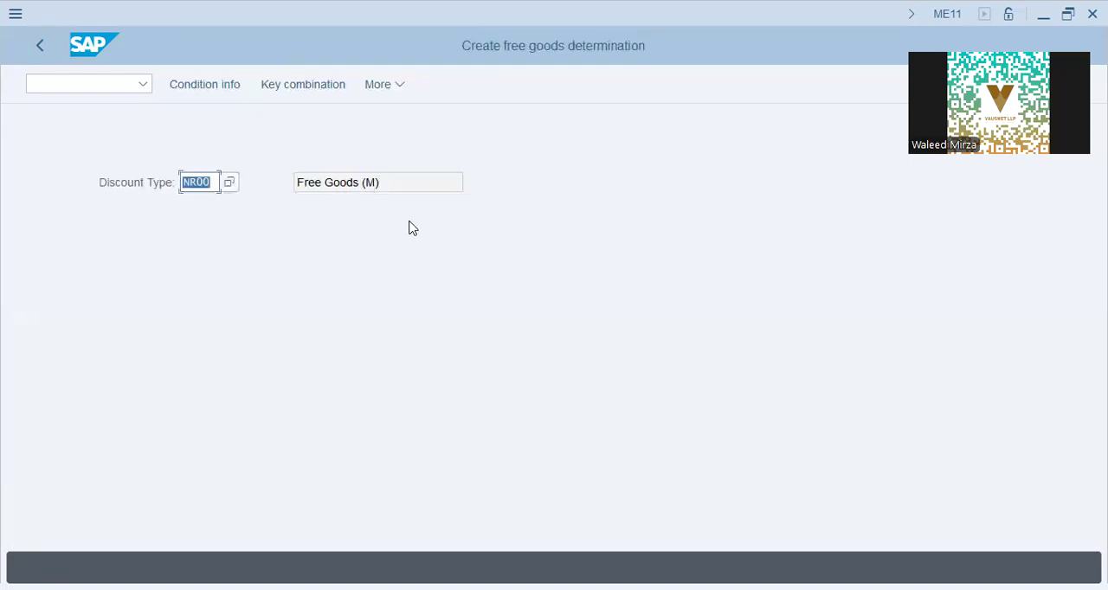
# - Reopen the NR00 free goods entry for the info record and try to save it without any data
pyautogui.press('Return')
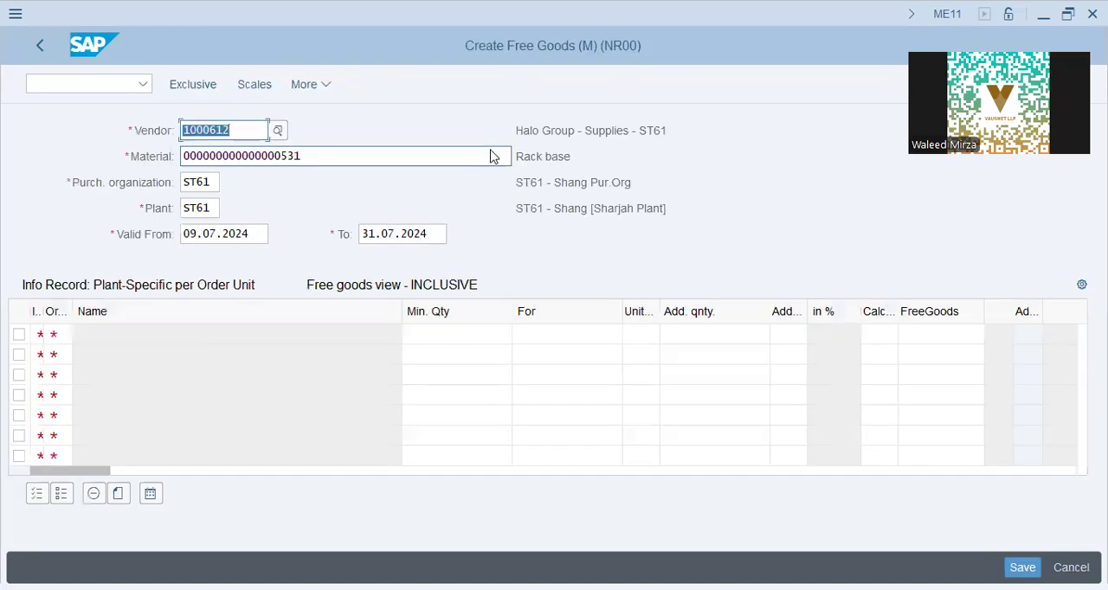
pyautogui.click(317, 89)
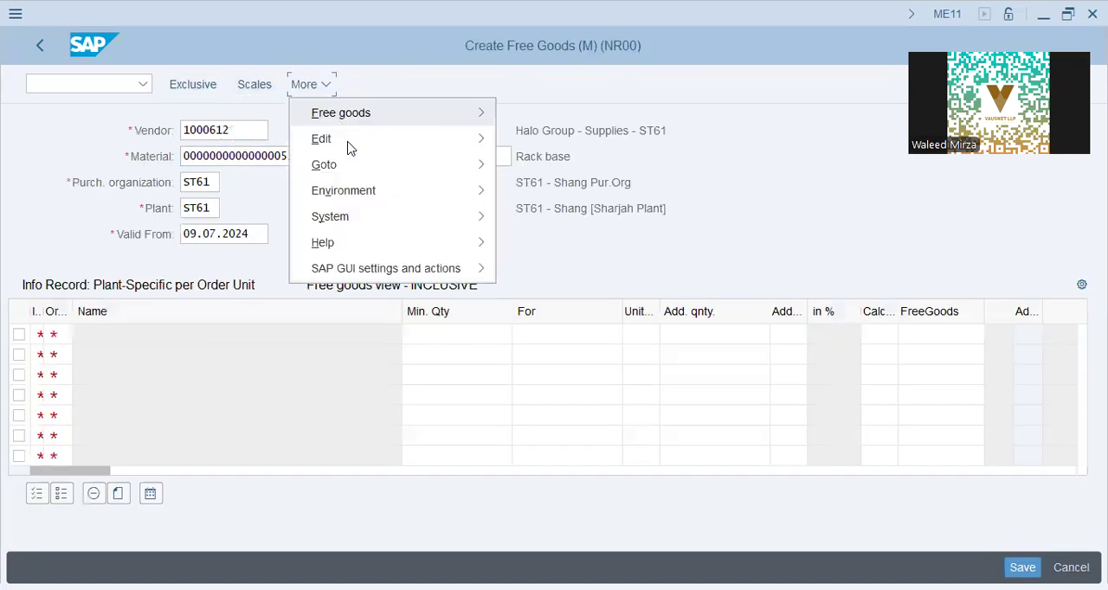
pyautogui.moveTo(352, 168)
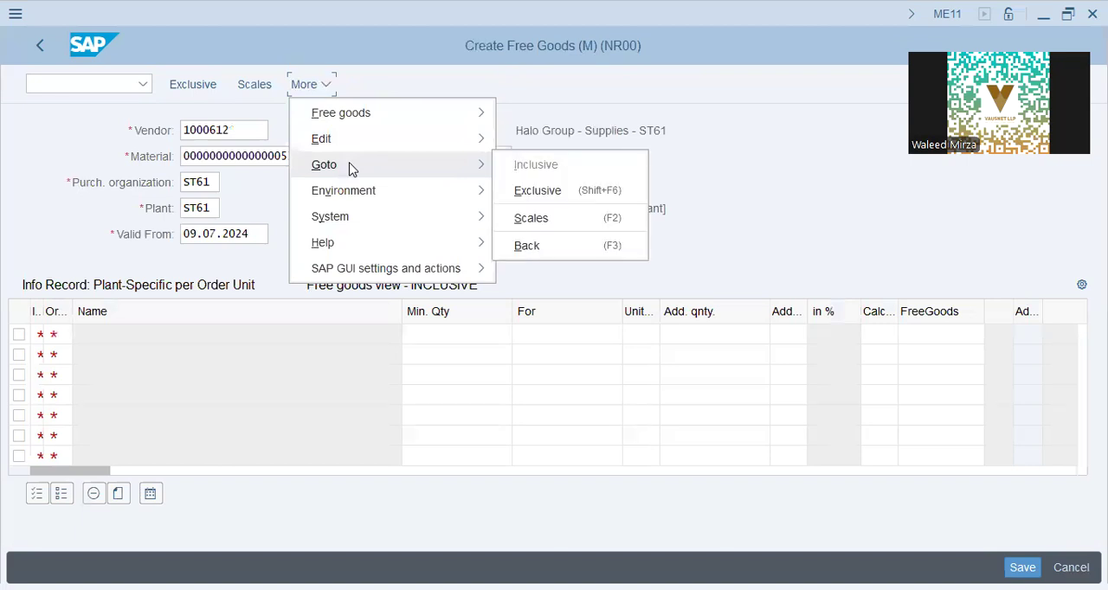
pyautogui.click(528, 245)
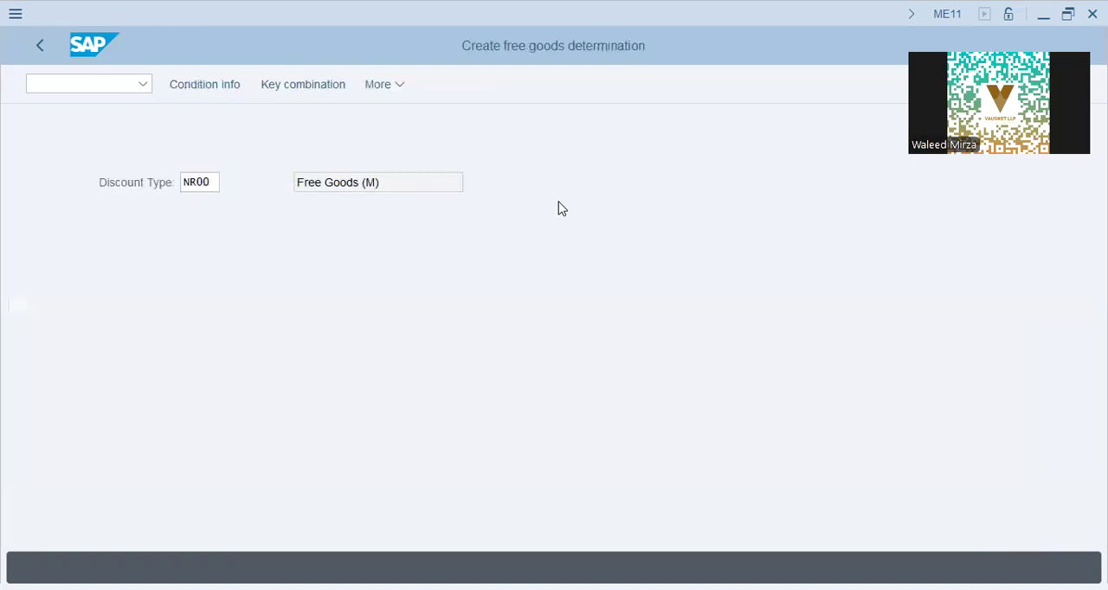
pyautogui.press('Return')
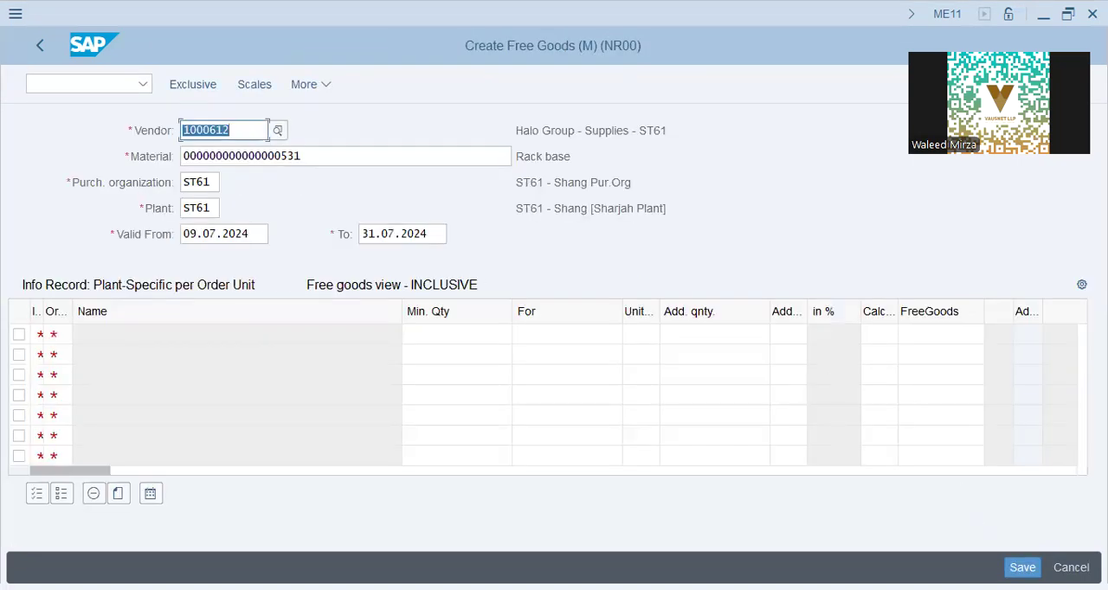
pyautogui.click(1022, 567)
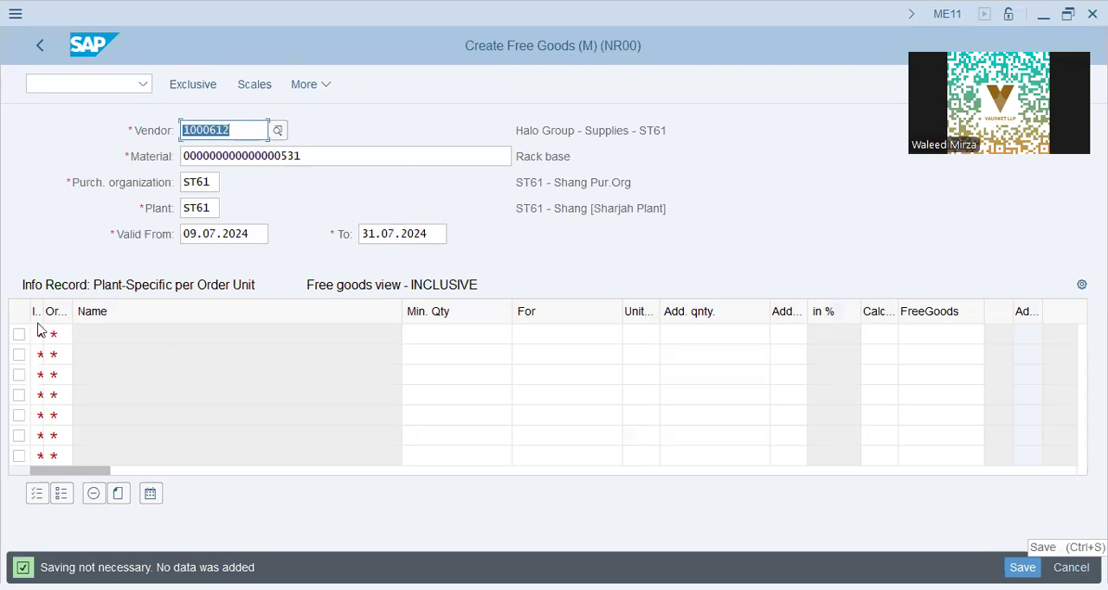
# - Try to enter a free goods line with order unit ea and minimum quantity 3, and exit without saving it
pyautogui.moveTo(41, 314); pyautogui.dragTo(116, 315)
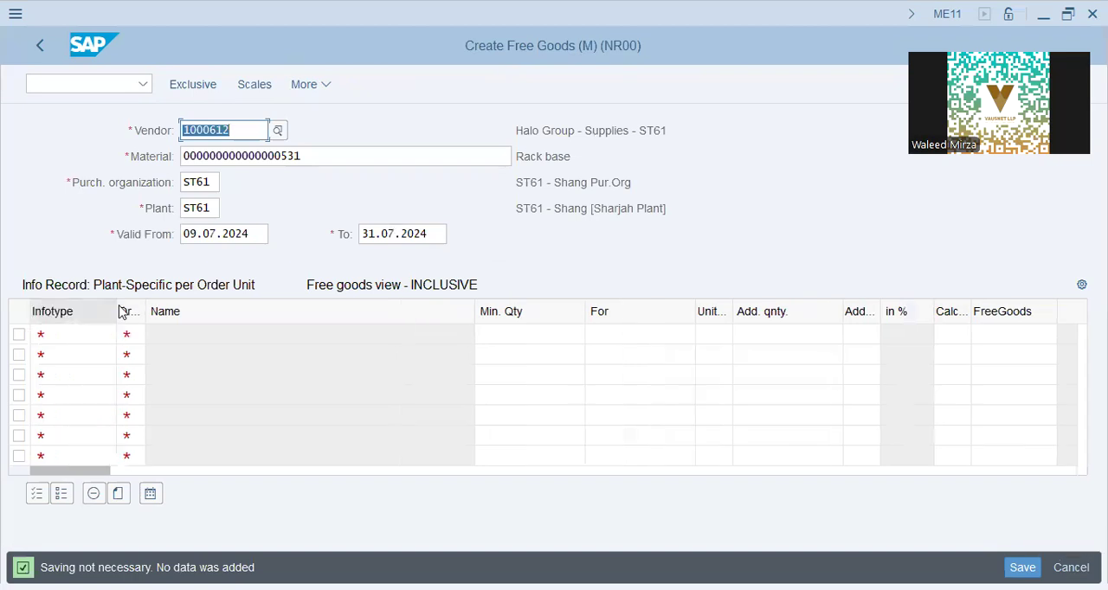
pyautogui.click(70, 334)
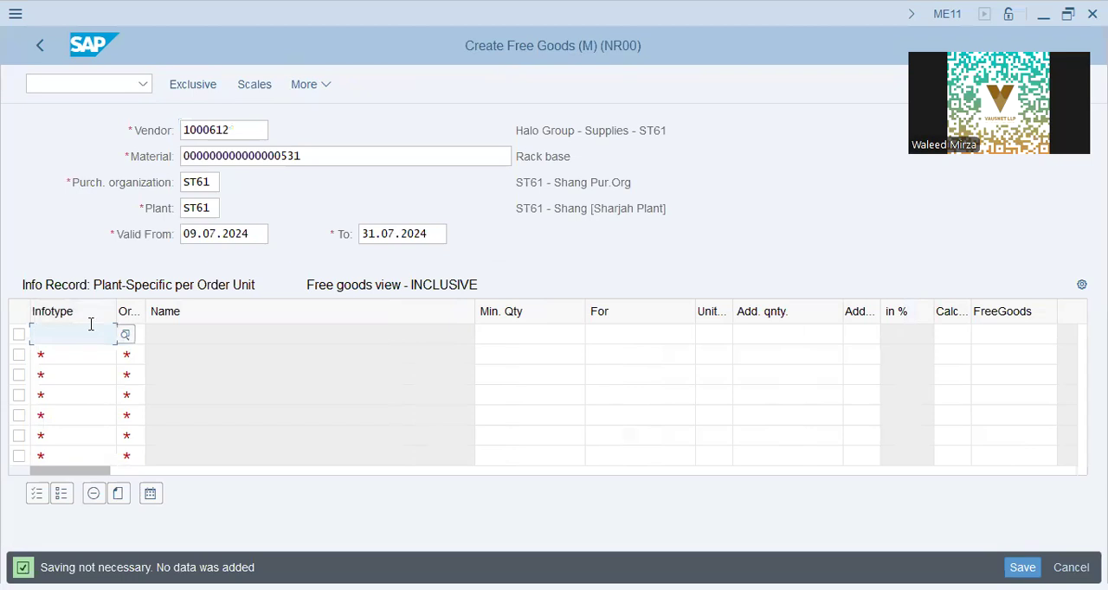
pyautogui.click(138, 336)
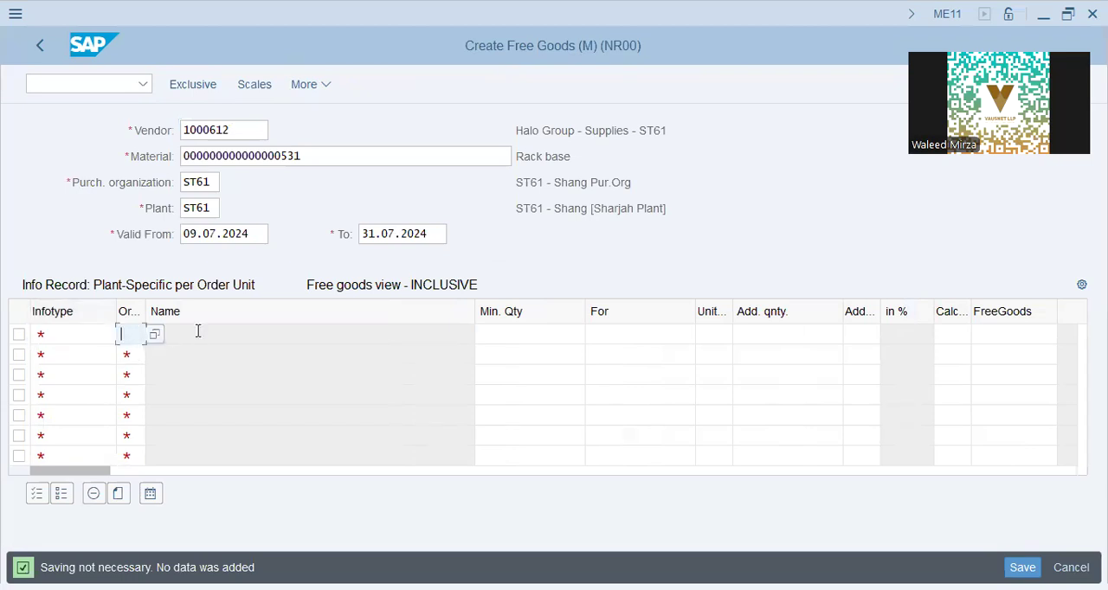
pyautogui.press('Tab')
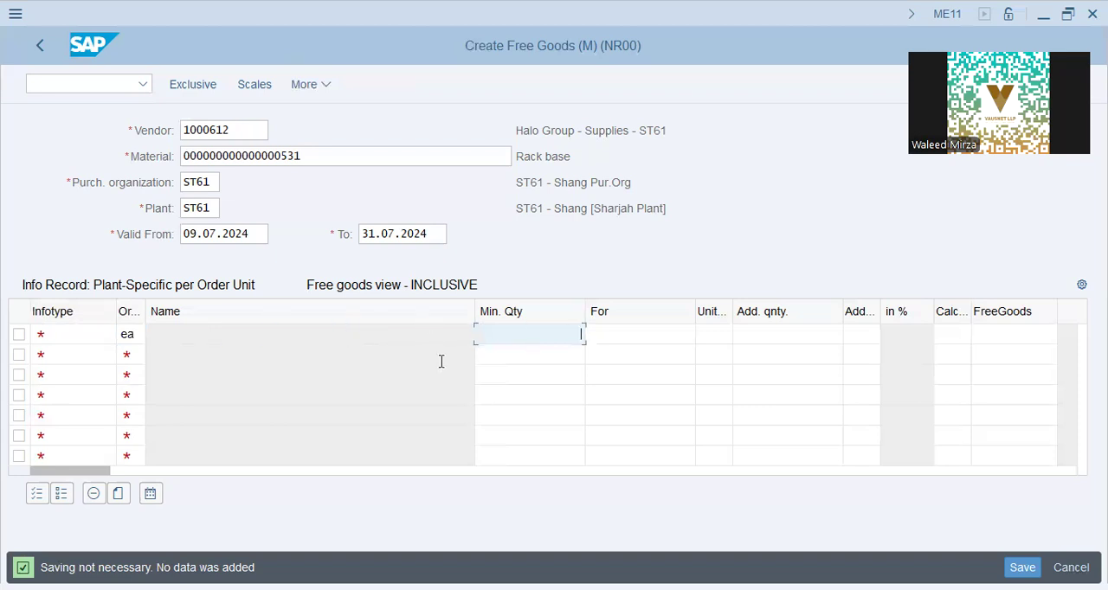
pyautogui.press('Tab')
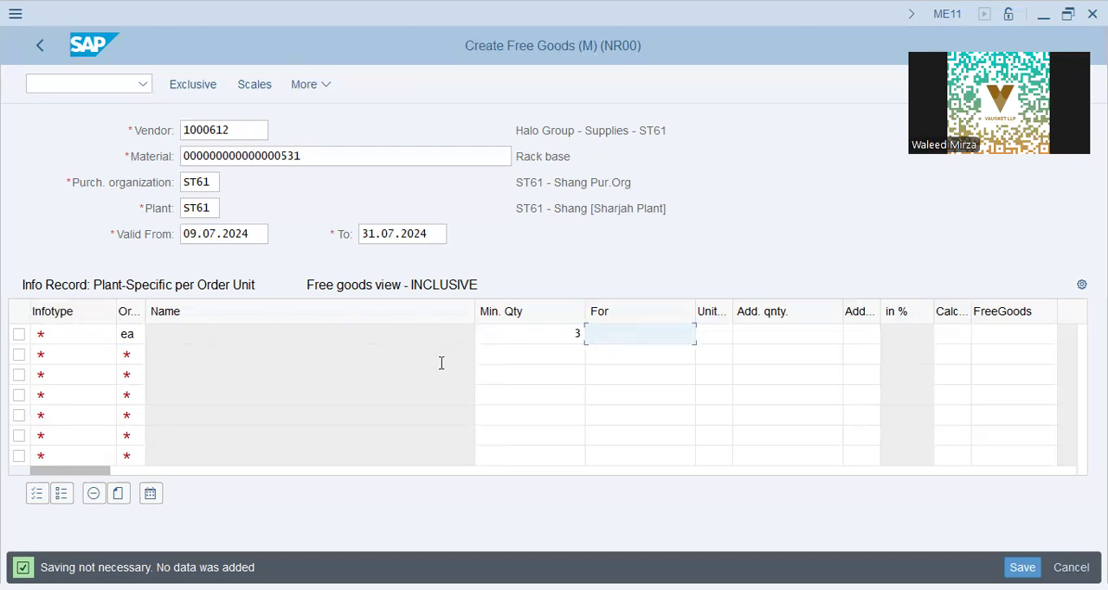
pyautogui.press('Tab')
pyautogui.press('Tab')
pyautogui.press('Tab')
pyautogui.press('Tab')
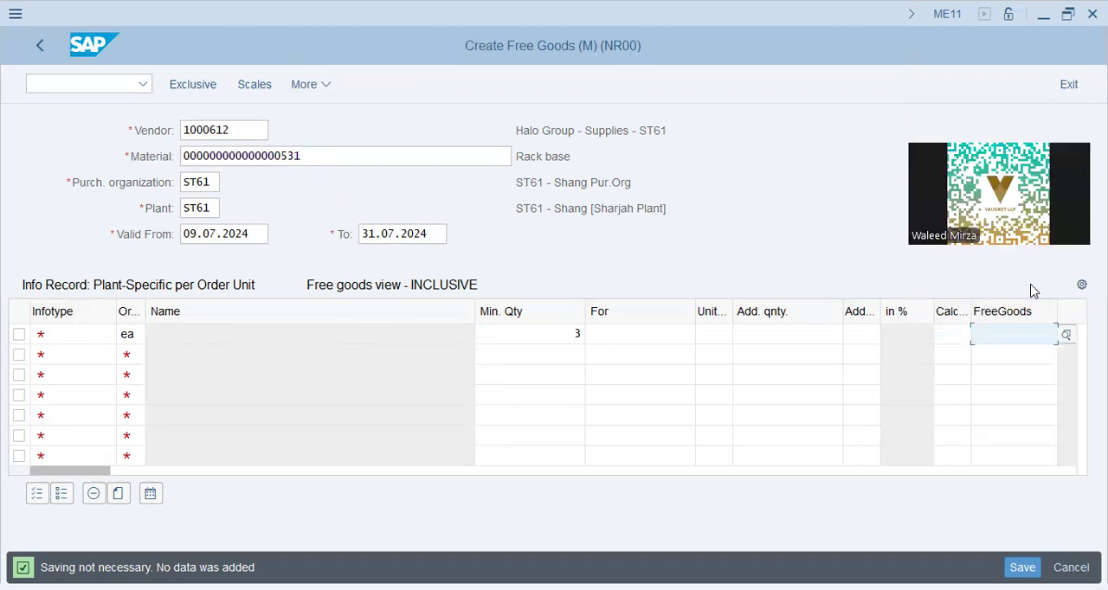
pyautogui.click(1069, 84)
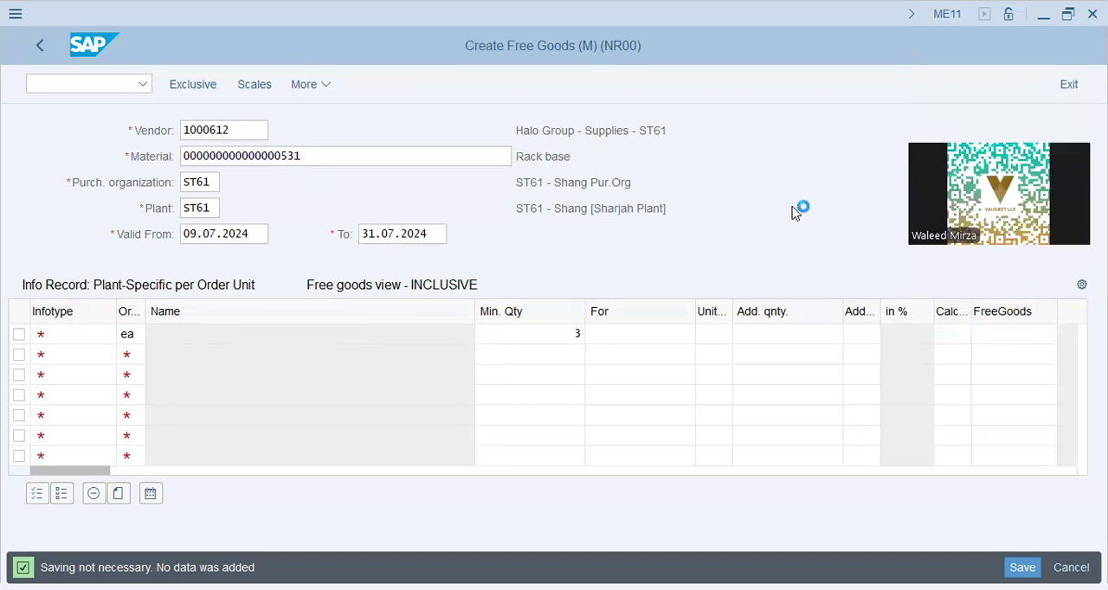
pyautogui.click(328, 454)
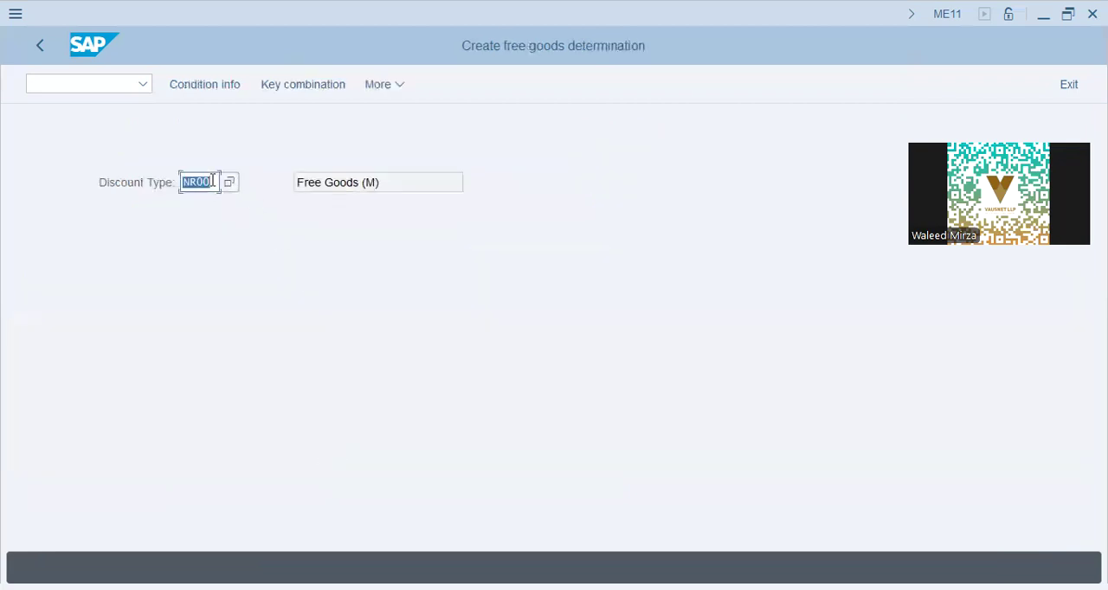
# - Review the available key combinations and list the NR00 condition records for the vendor and material 531, valid on 09.07.2024
pyautogui.click(284, 85)
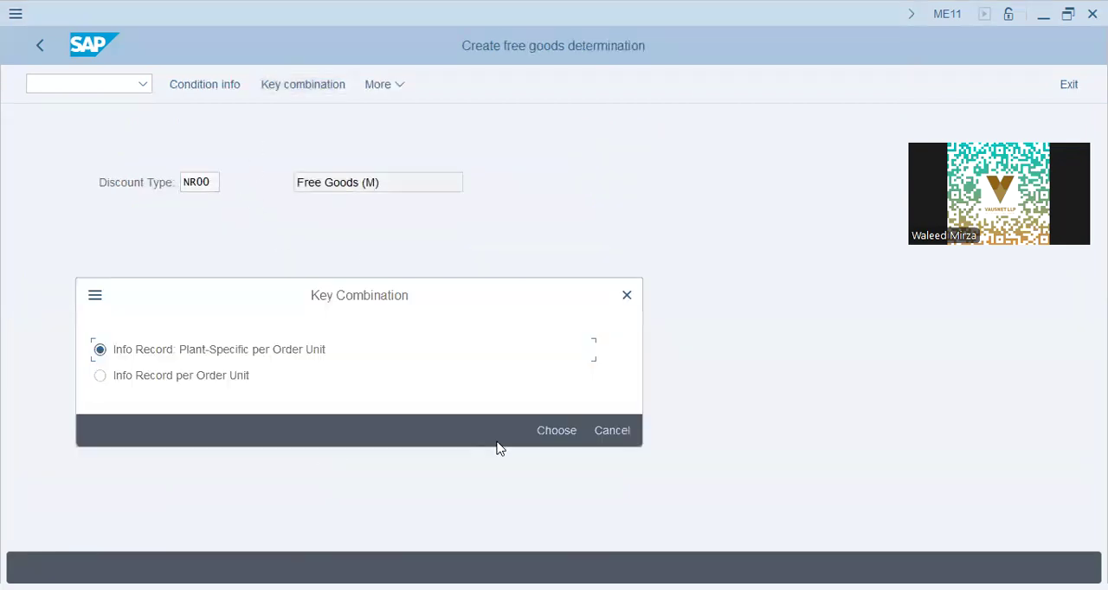
pyautogui.click(612, 431)
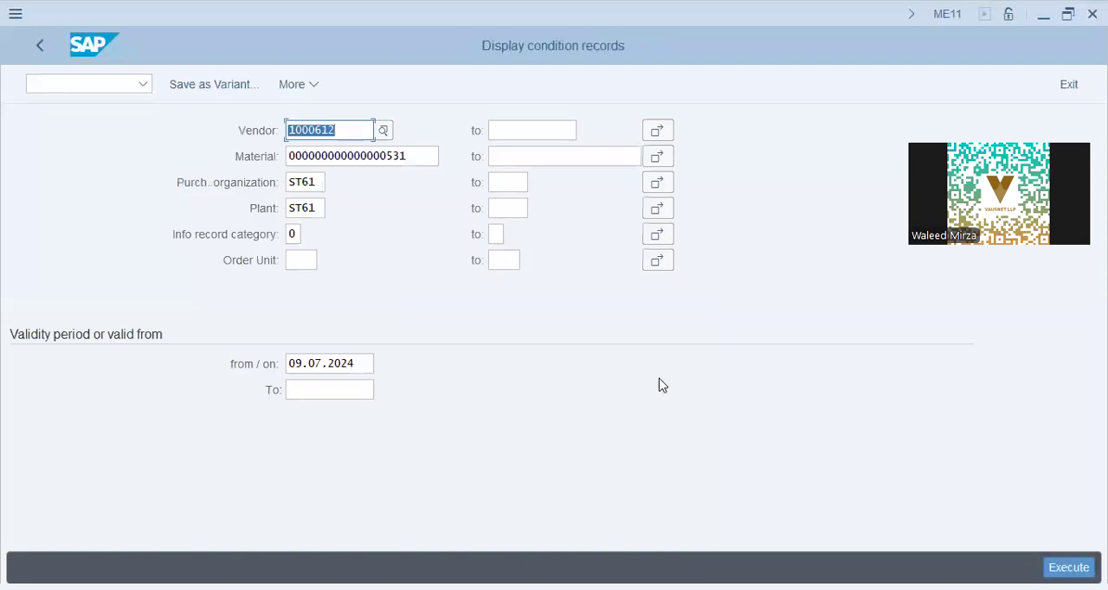
pyautogui.press('F8')
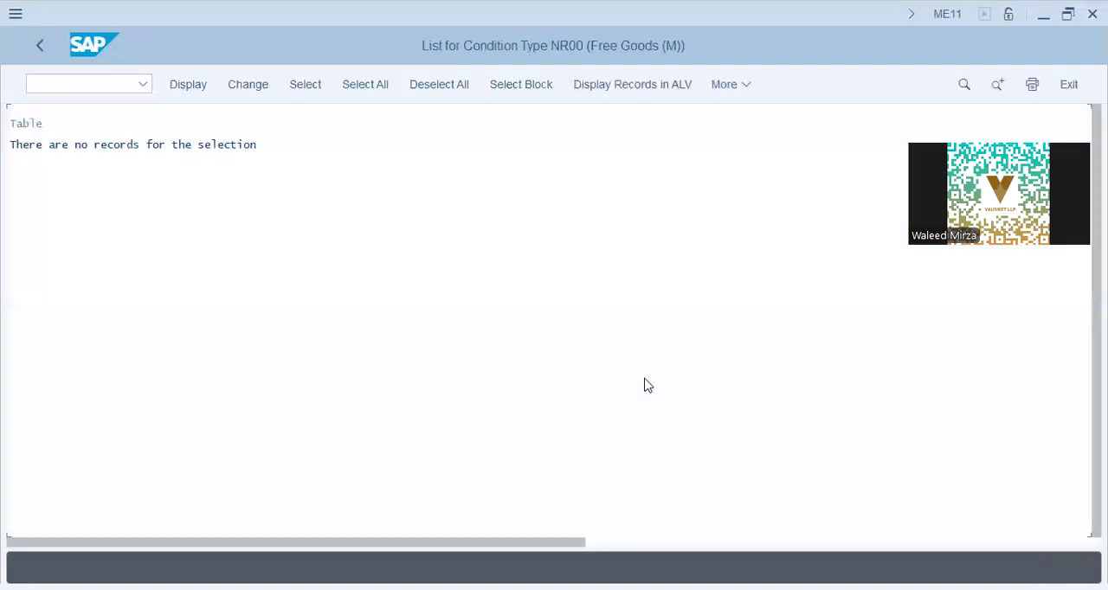
# - Leave the condition records list and the free goods determination to finish creating the purchasing info record
pyautogui.click(44, 45)
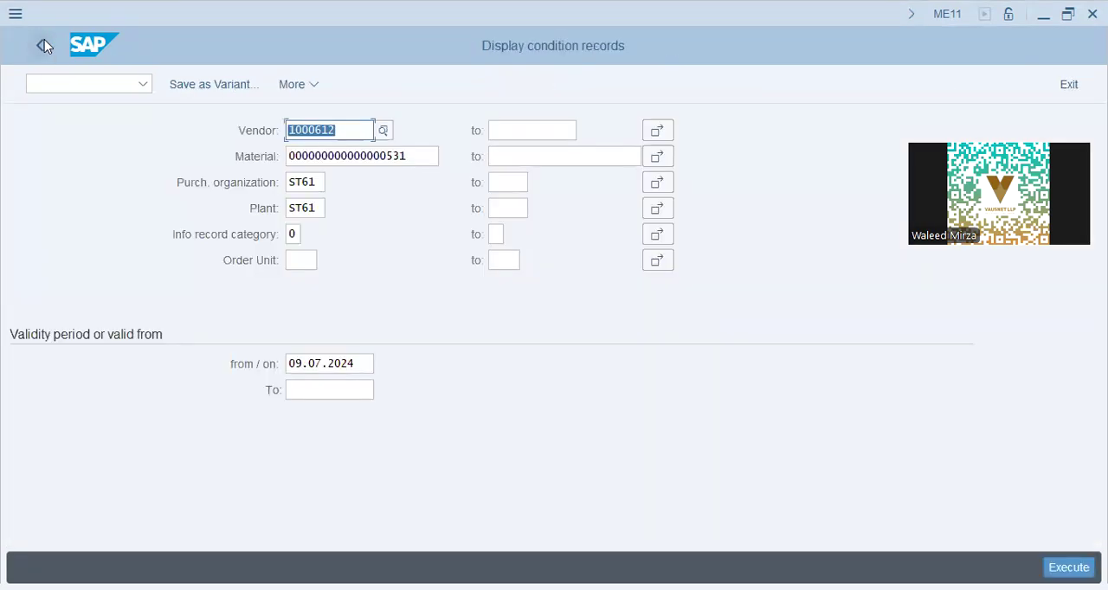
pyautogui.click(44, 45)
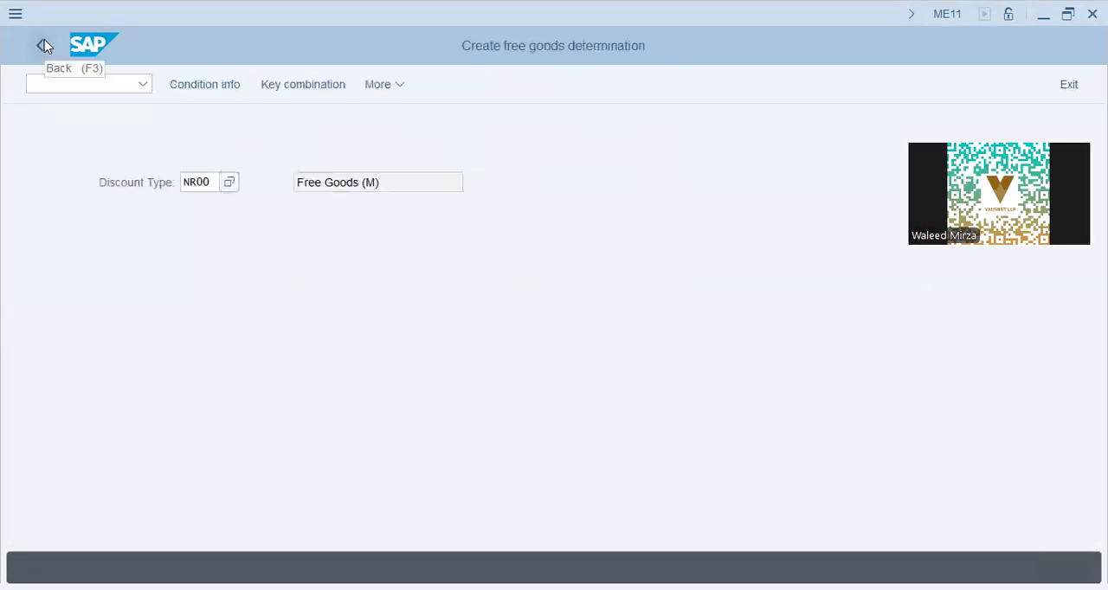
pyautogui.click(44, 45)
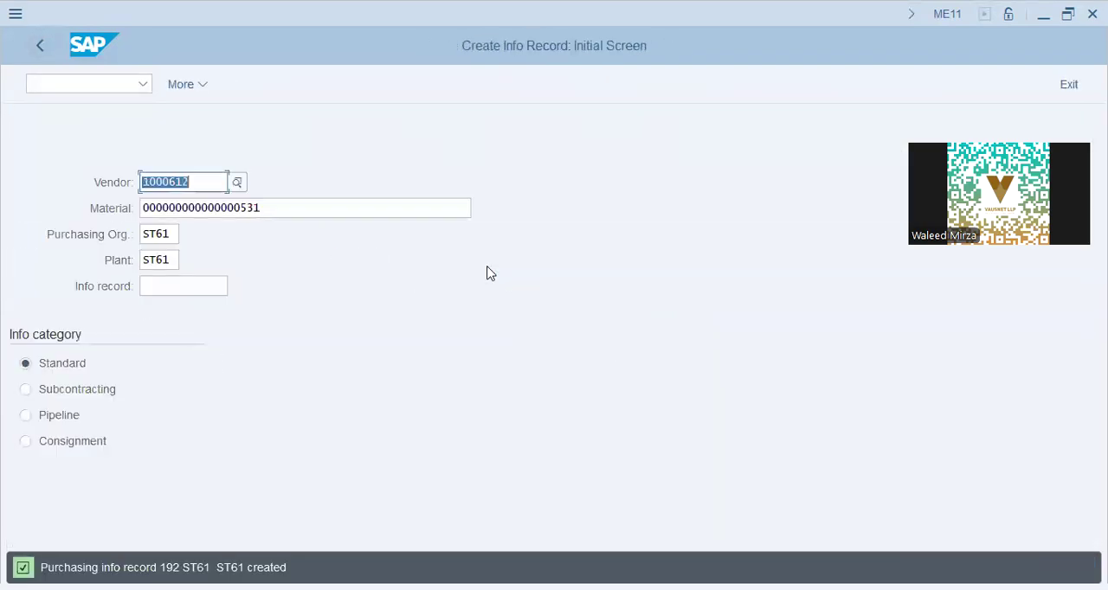
# - View the initial screen for changing the info record of material 531
pyautogui.hotkey('alt', 'Tab')
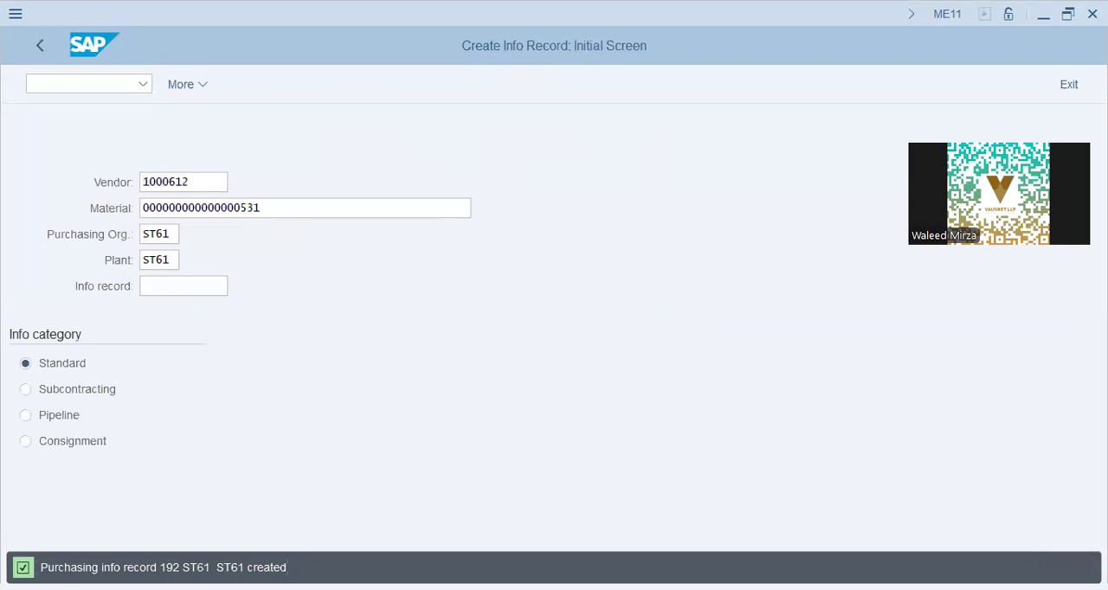
pyautogui.click(287, 467)
pyautogui.moveTo(302, 210); pyautogui.dragTo(42, 161)
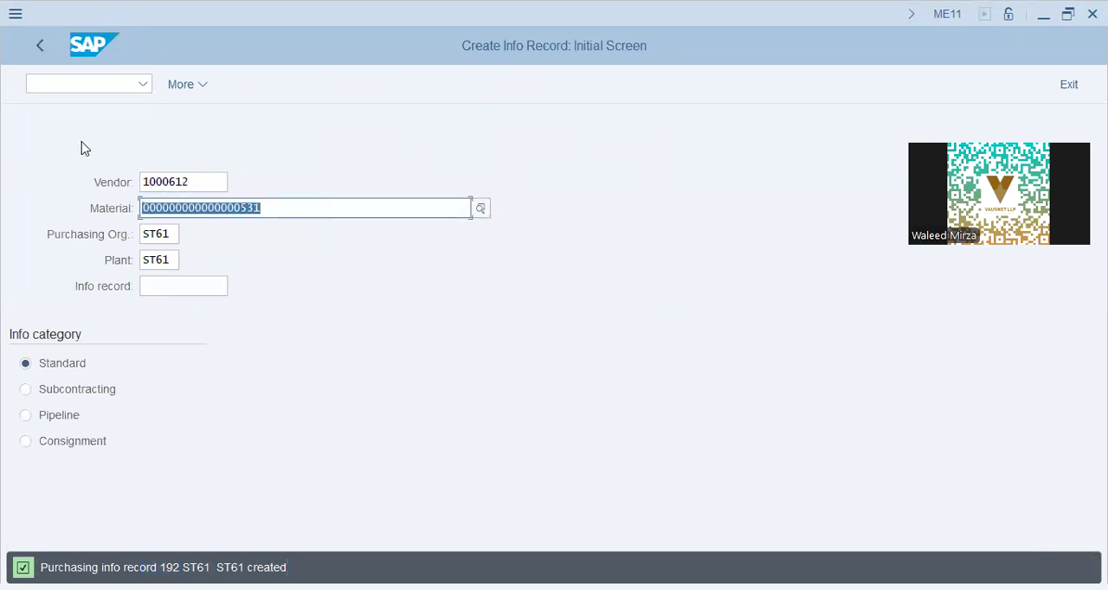
pyautogui.click(187, 87)
pyautogui.moveTo(247, 137)
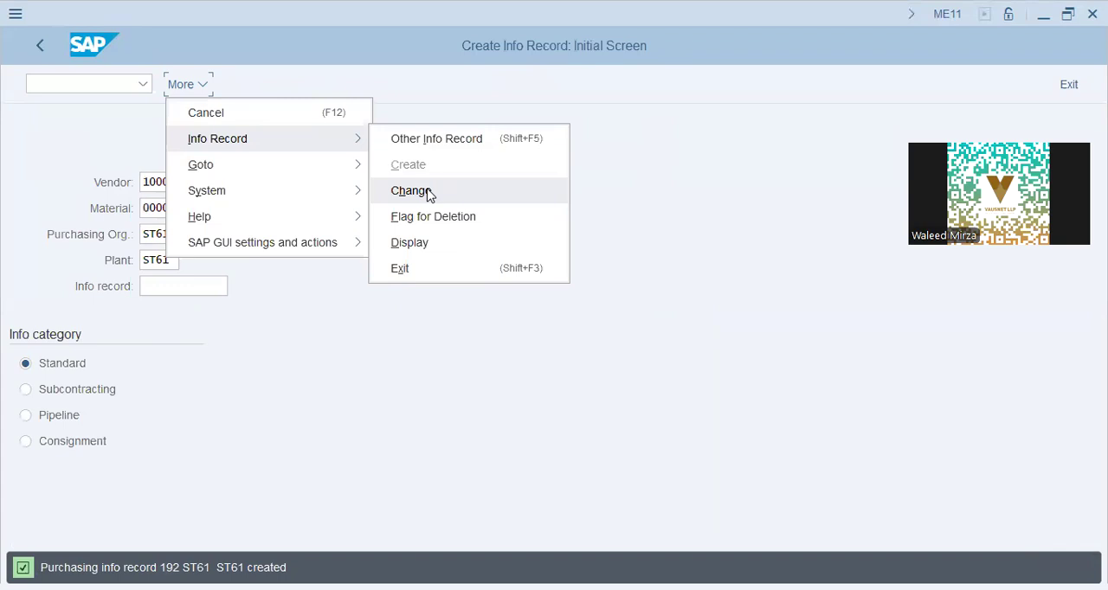
pyautogui.click(428, 194)
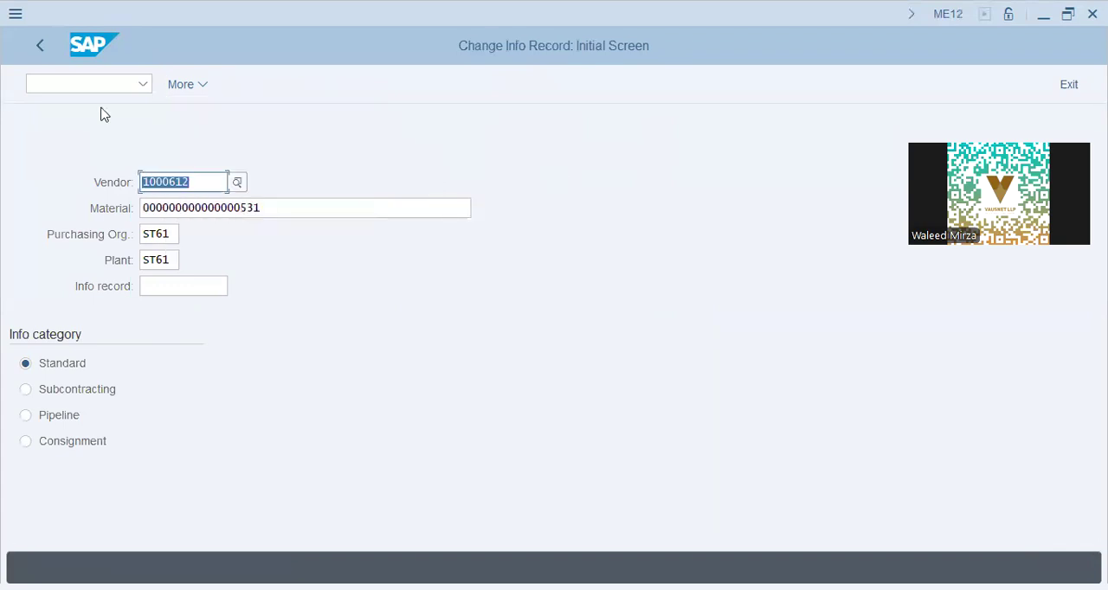
pyautogui.click(70, 82)
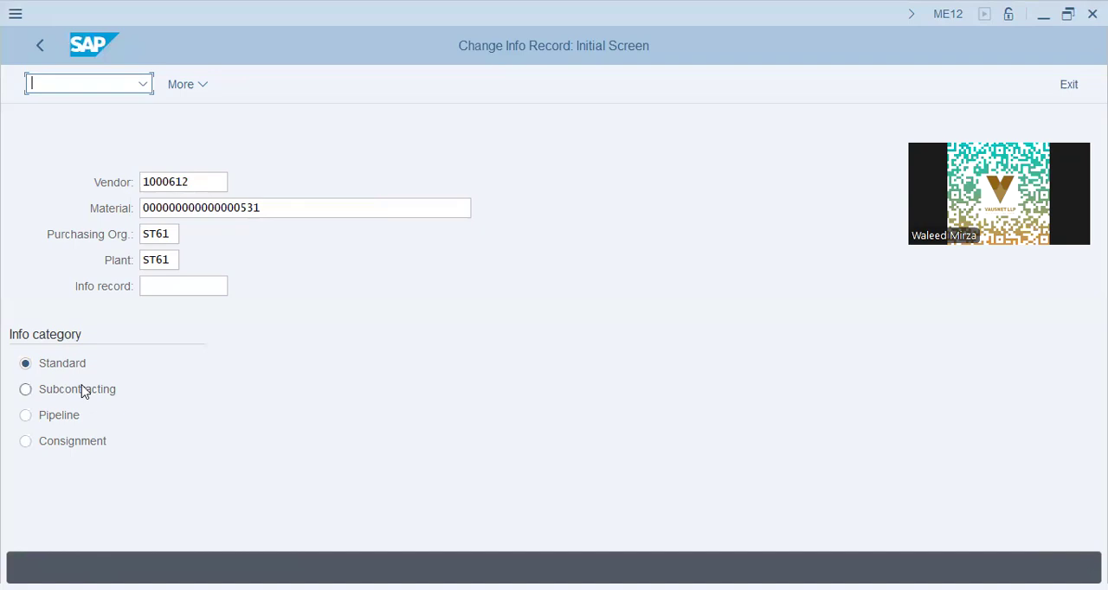
# - Return to SAP Easy Access and open source list maintenance for material 531 in plant ST61
pyautogui.click(44, 45)
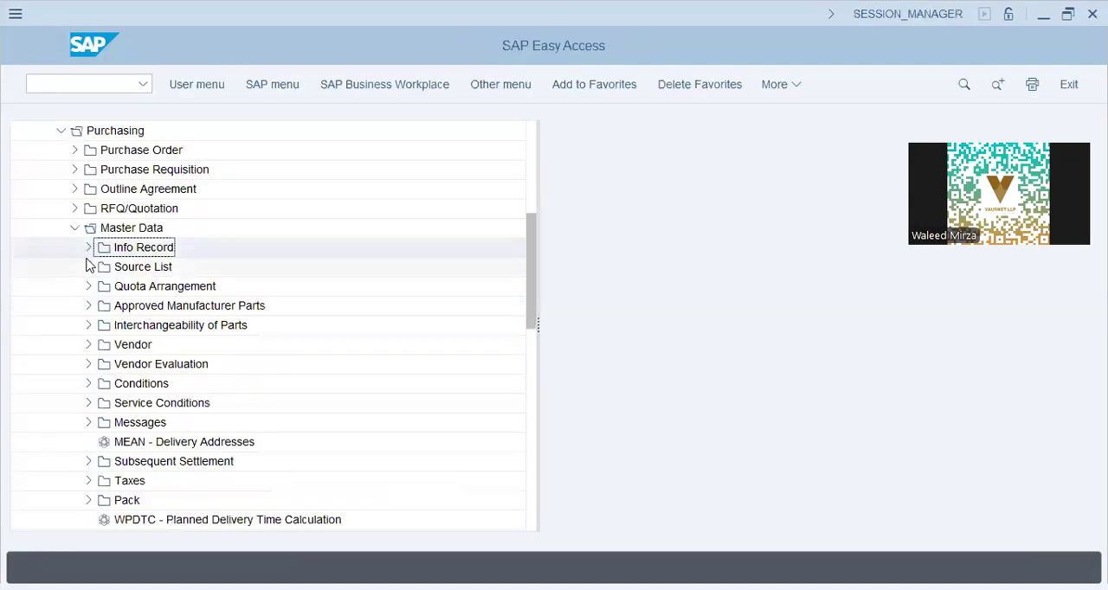
pyautogui.click(89, 266)
pyautogui.doubleClick(150, 293)
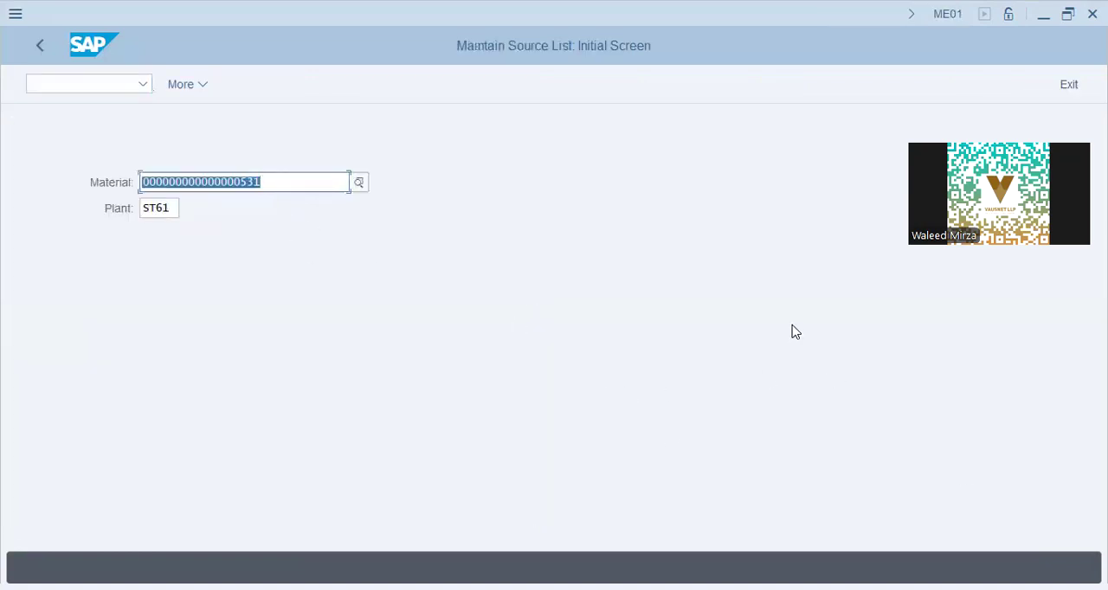
pyautogui.press('Return')
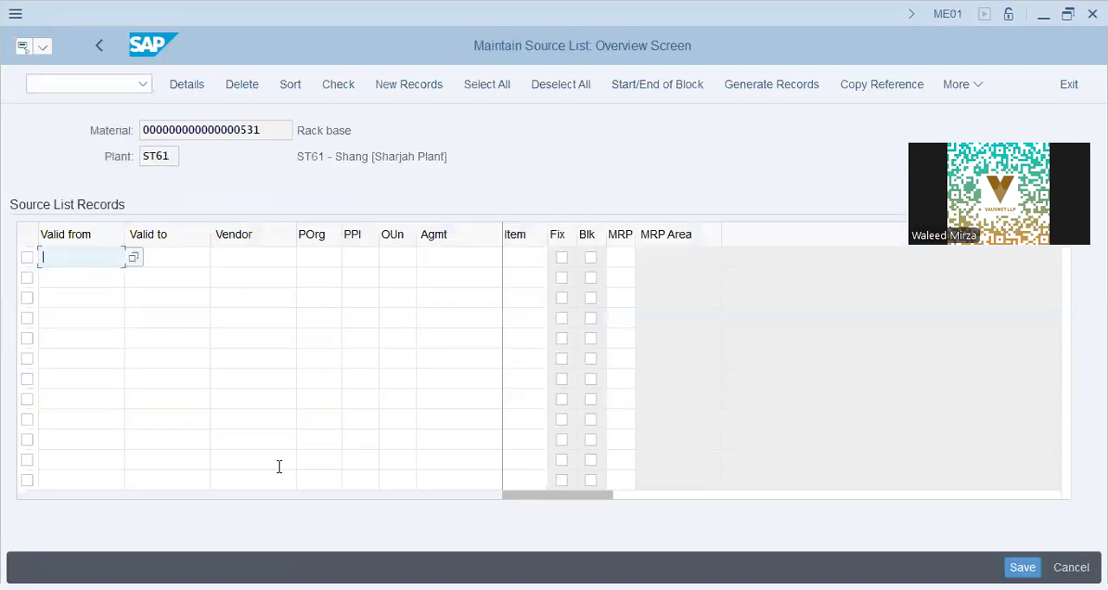
# - Set the first source list record's validity from 01.07.2024 to 31.07.2024
pyautogui.write('01.07.2024')
pyautogui.press('Tab')
pyautogui.write('31.0')
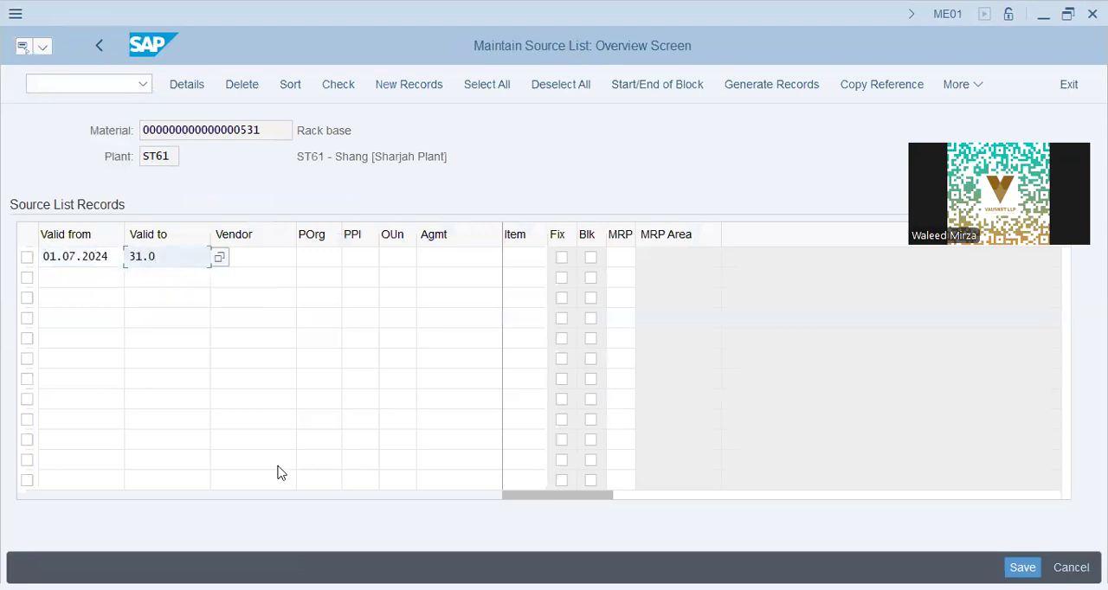
pyautogui.write('7.2024')
pyautogui.press('Tab')
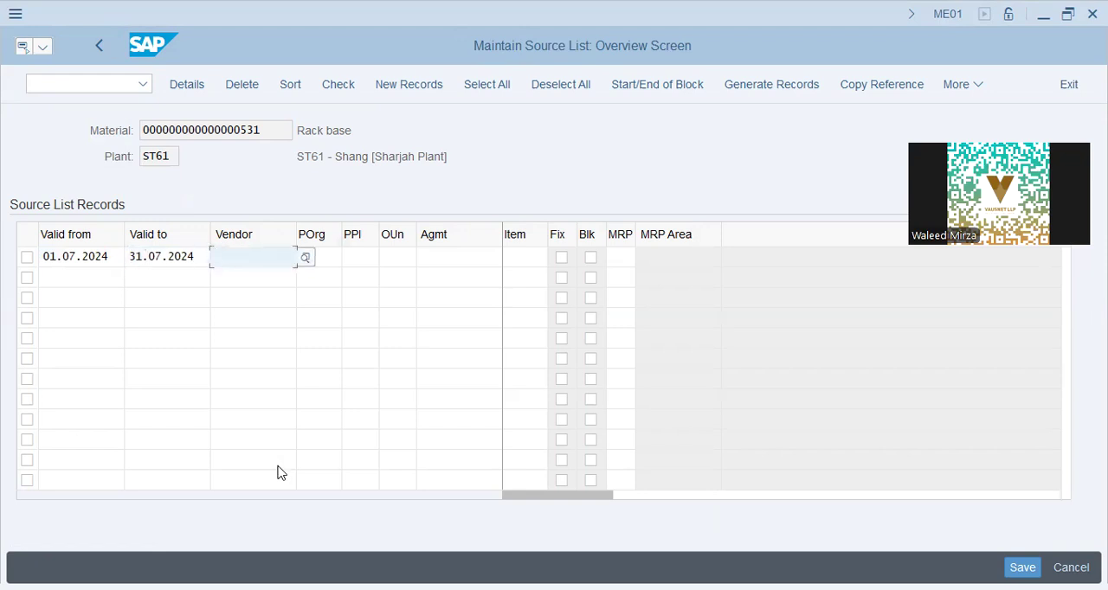
# - Enter the Halo Group - Supplies vendor number in the source list record, with purchasing organization st61 and procurement plant st61
pyautogui.write('1000')
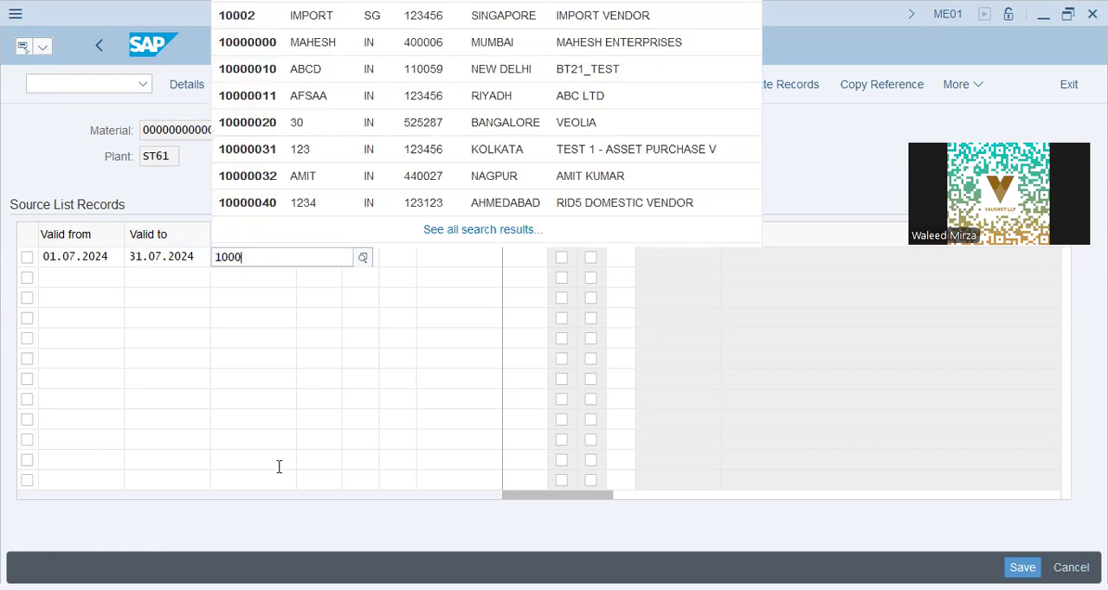
pyautogui.write('612')
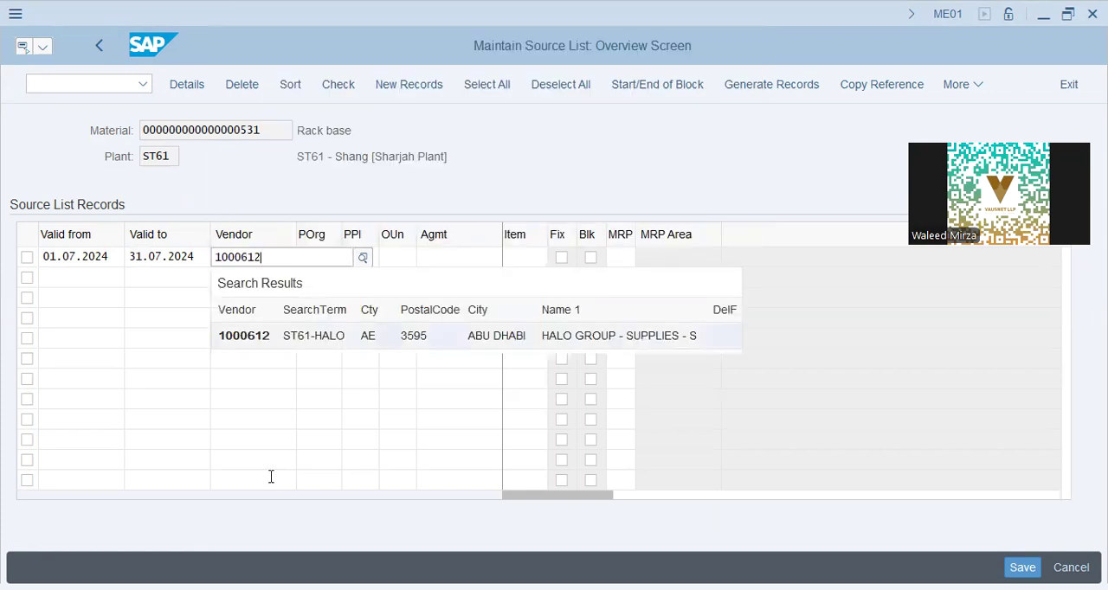
pyautogui.press('Tab')
pyautogui.write('st61')
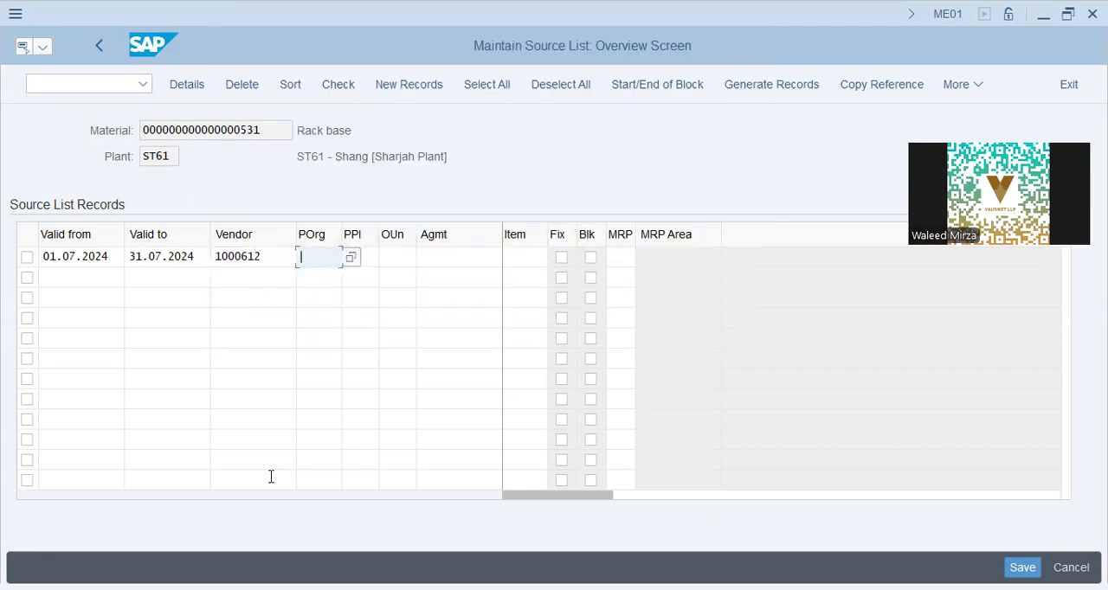
pyautogui.press('Tab')
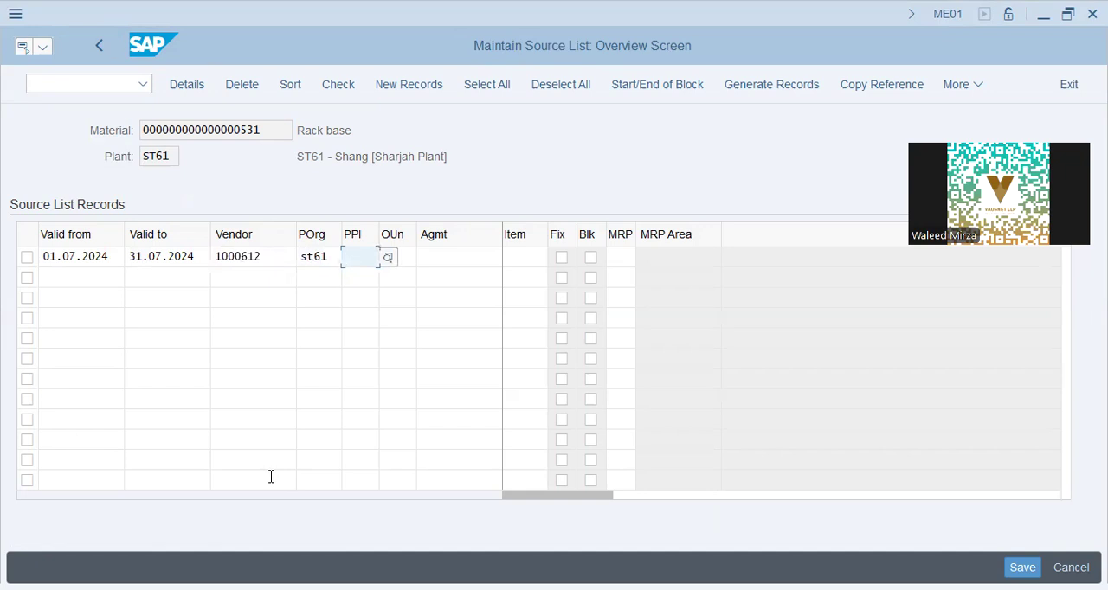
pyautogui.write('st61')
pyautogui.press('Tab')
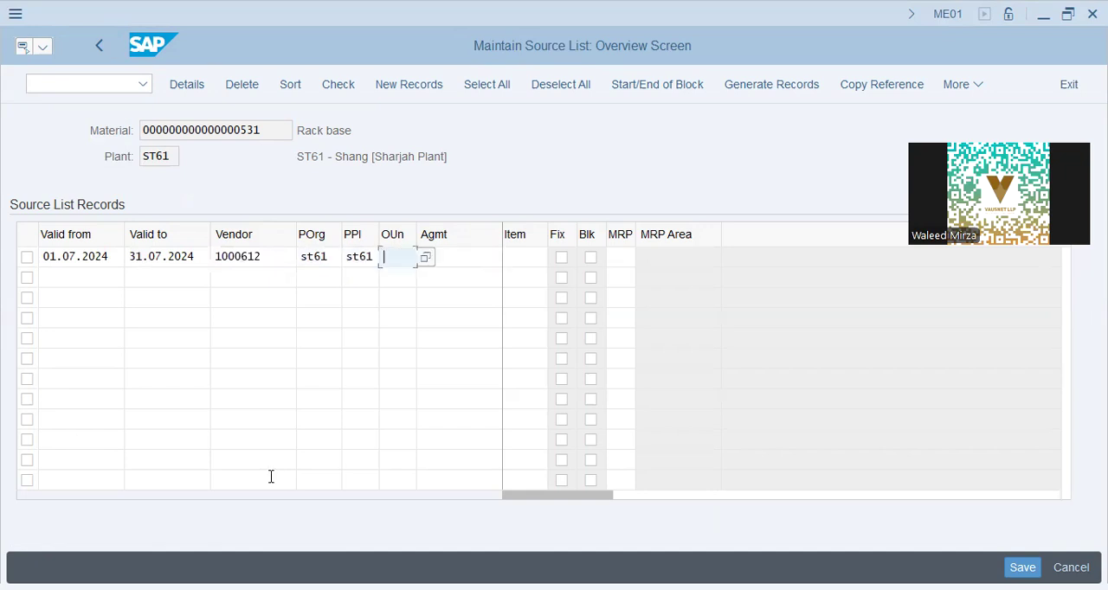
# - Set the source list record's order unit to ea and validate the record
pyautogui.write('ea')
pyautogui.press('Tab')
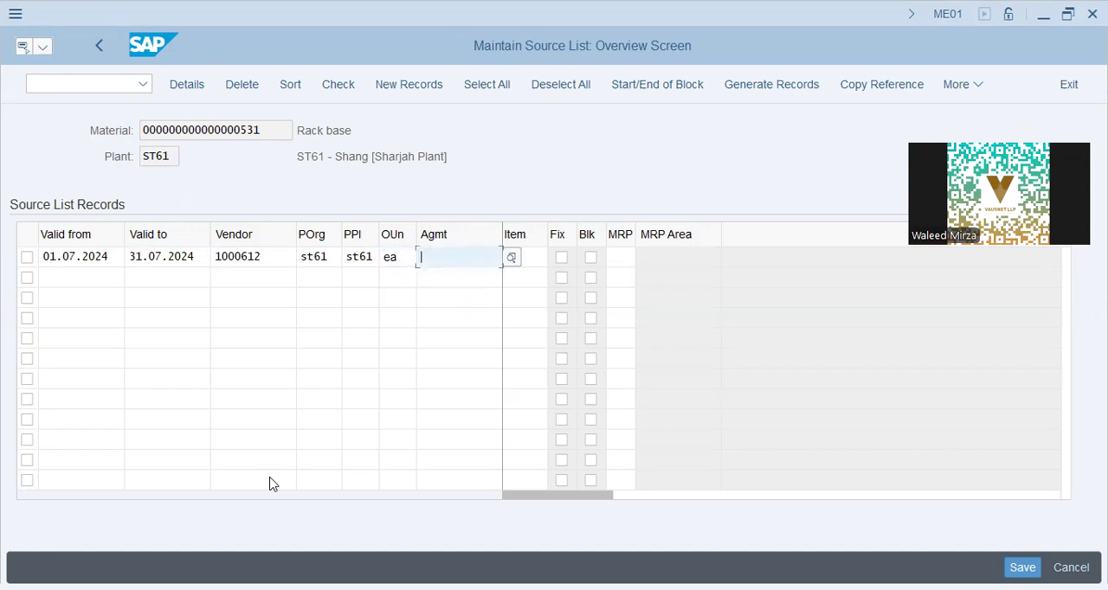
pyautogui.press('Tab')
pyautogui.hotkey('shift', 'Tab')
pyautogui.hotkey('shift', 'Tab')
pyautogui.press('Return')
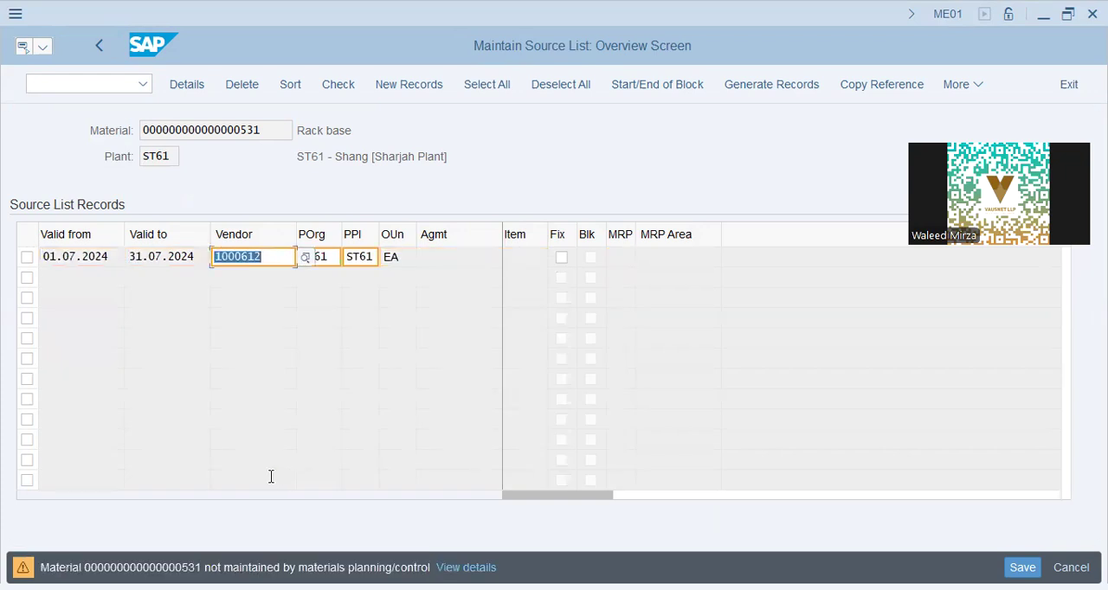
pyautogui.press('Return')
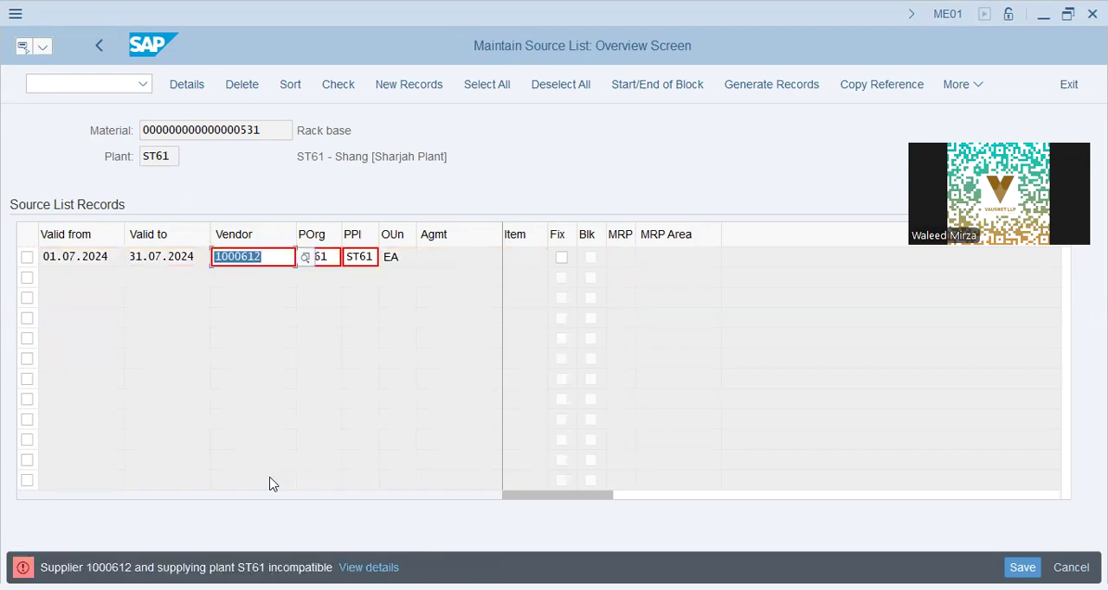
# - Clear the procurement plant from the source list record and save the source list for material 531
pyautogui.press('Tab')
pyautogui.press('Tab')
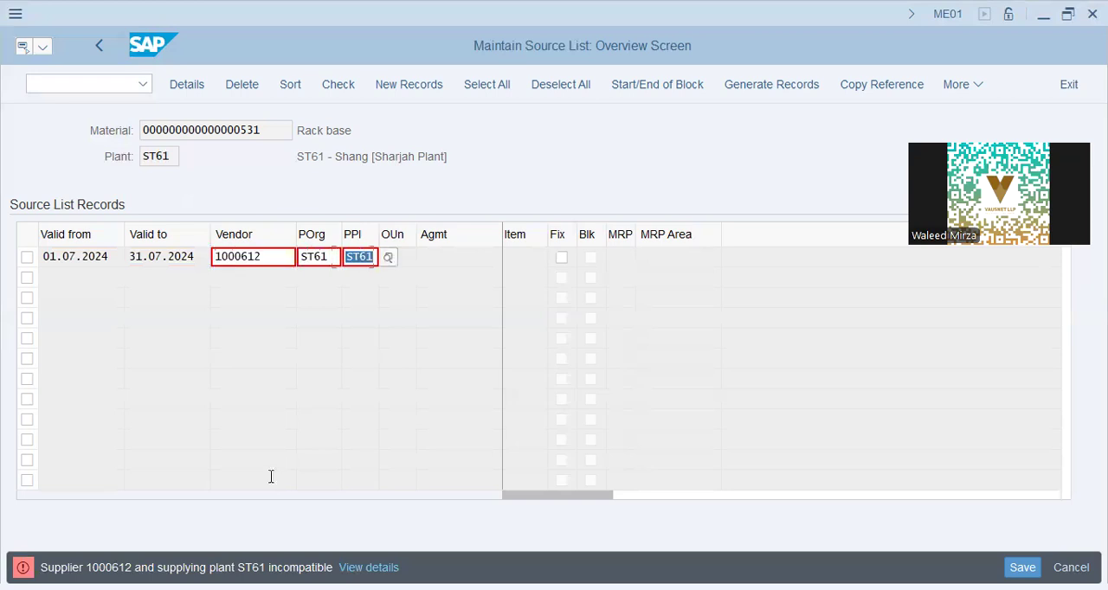
pyautogui.press('Delete')
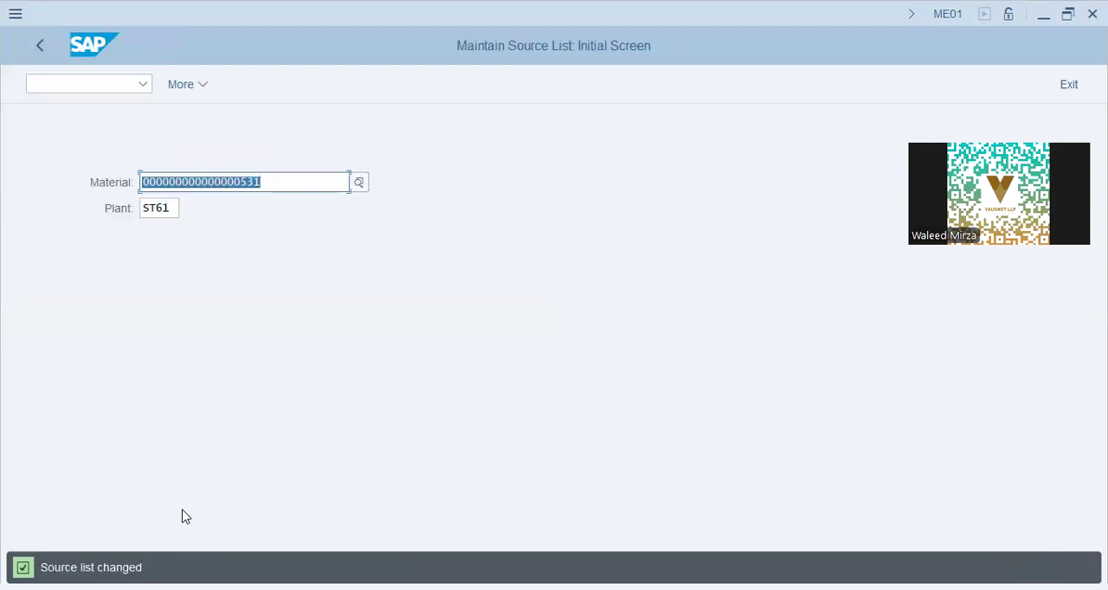
pyautogui.click(275, 181)
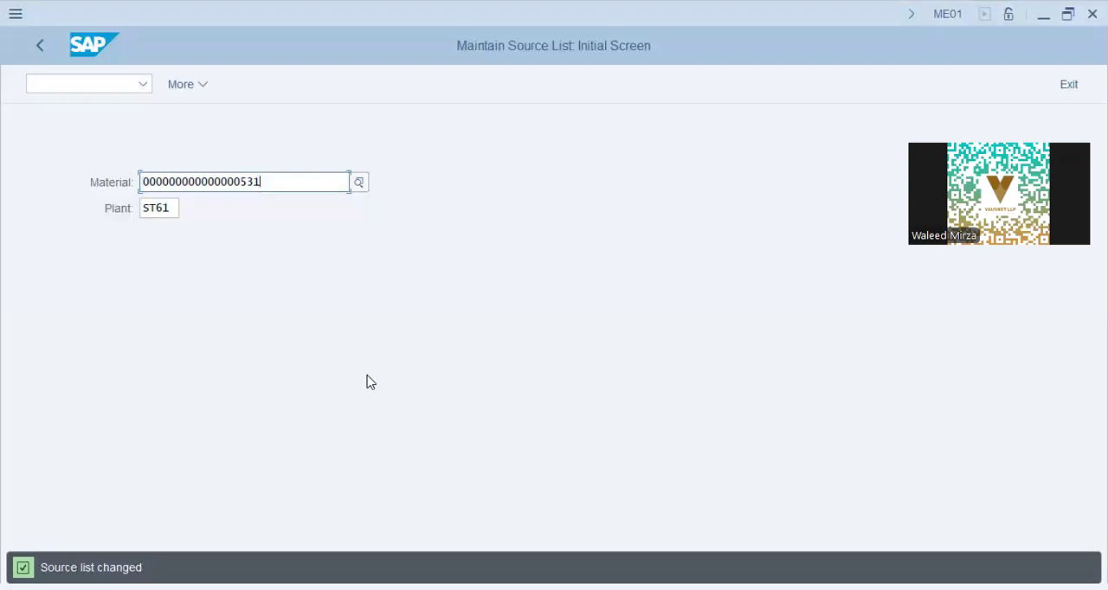
# - Return to SAP Easy Access and open quota arrangement maintenance (MEQ1) from the purchasing master data
pyautogui.click(31, 47)
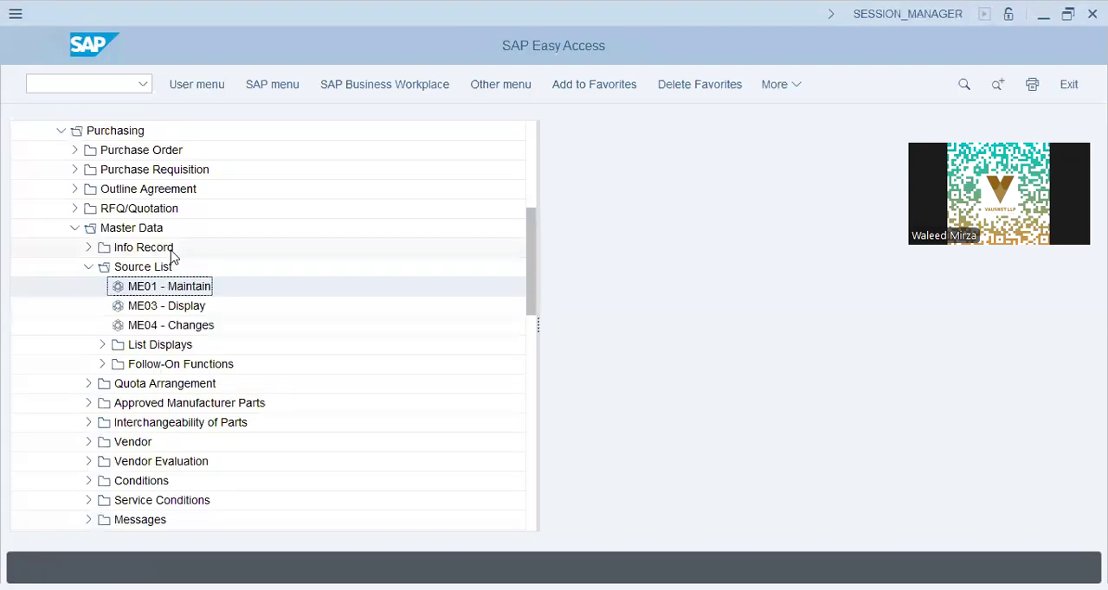
pyautogui.click(87, 266)
pyautogui.click(89, 286)
pyautogui.click(144, 306)
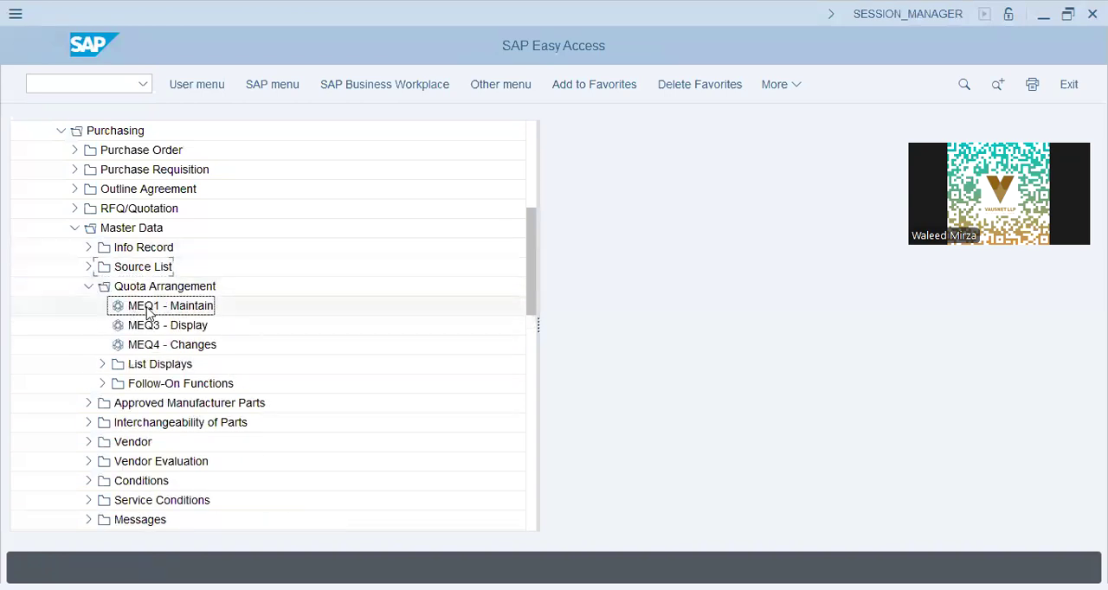
pyautogui.doubleClick(198, 310)
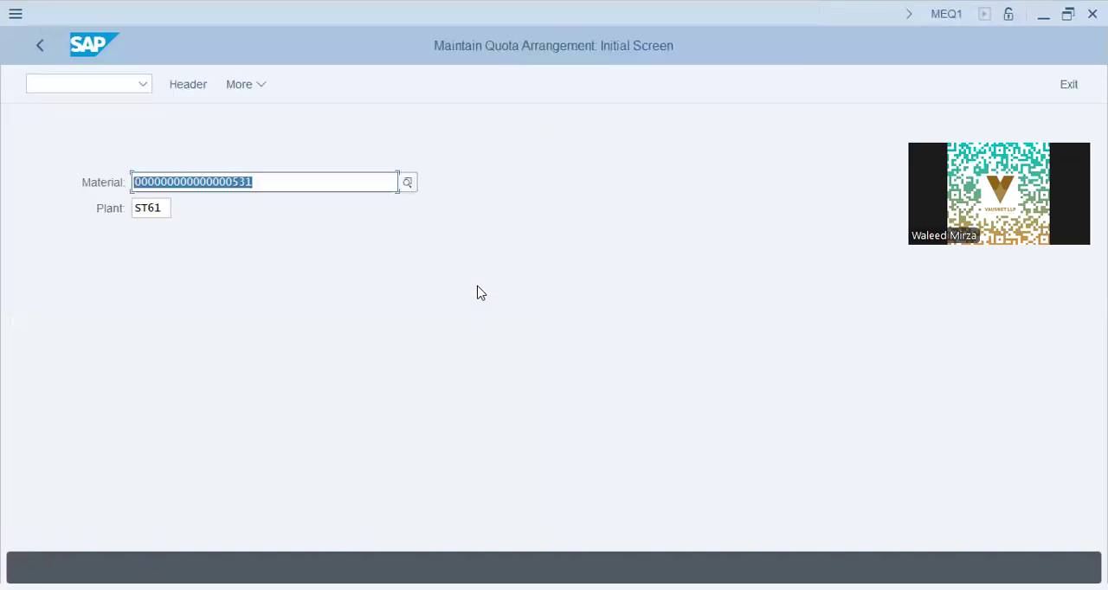
# - Try to open the quota arrangement for material 531 in plant ST61, read the message details and return to SAP Easy Access
pyautogui.press('Return')
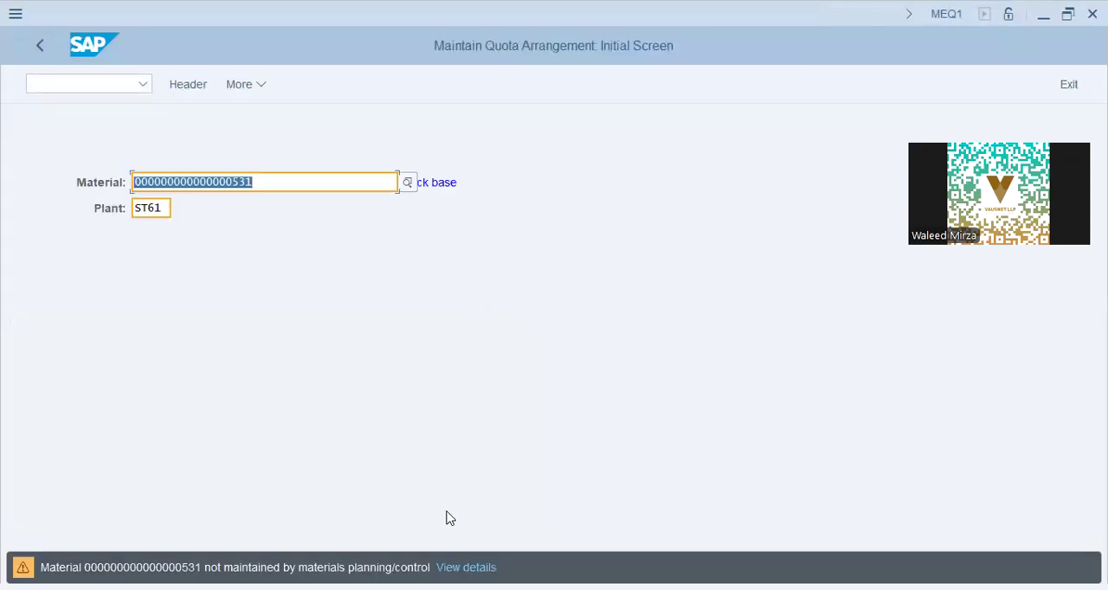
pyautogui.press('Return')
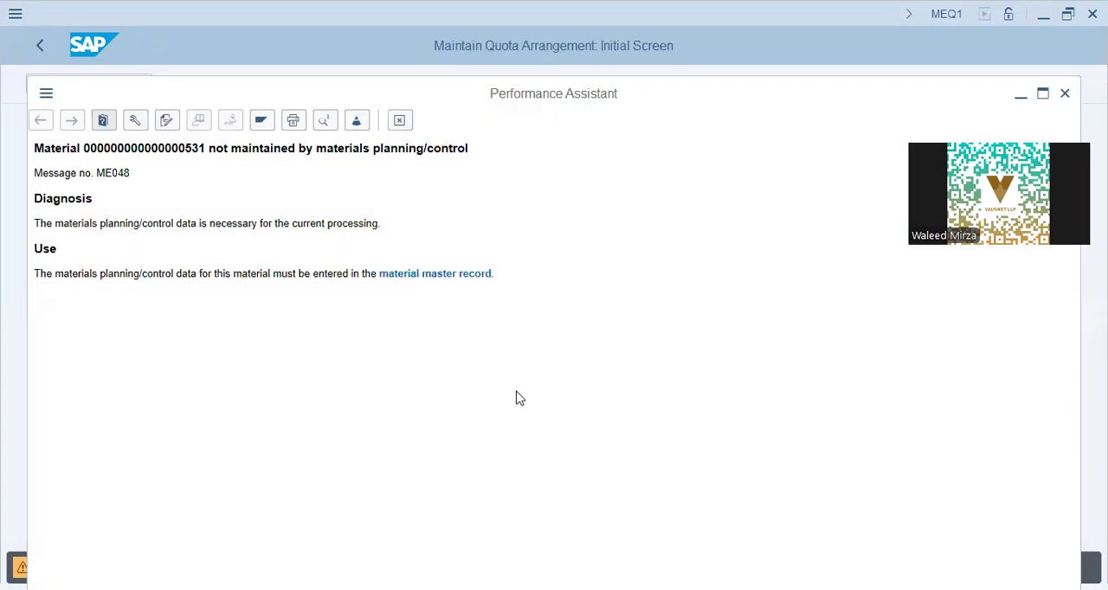
pyautogui.click(399, 287)
pyautogui.press('F3')
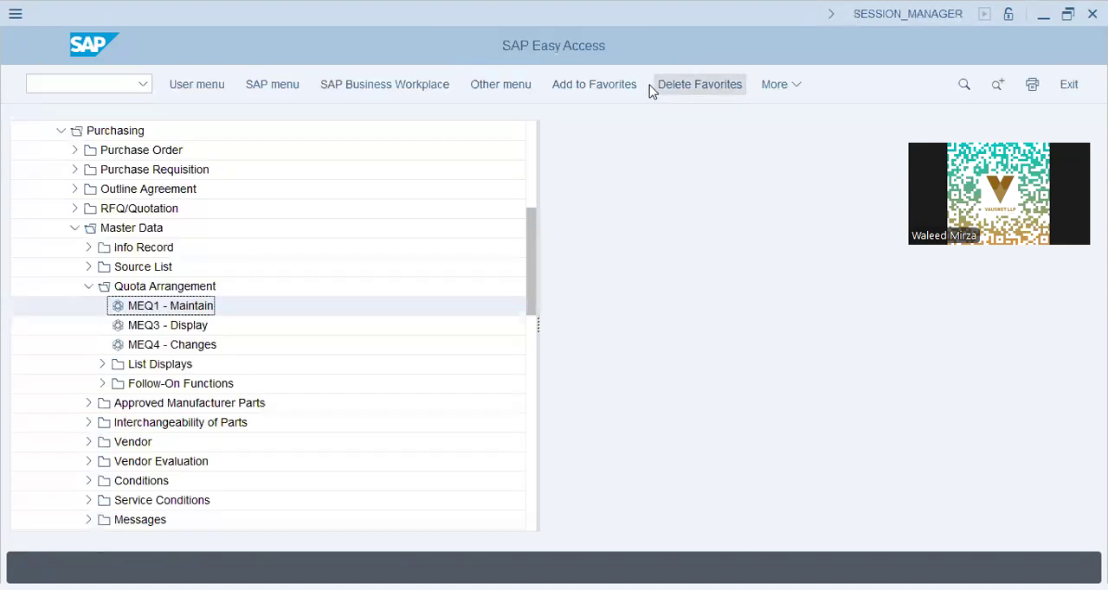